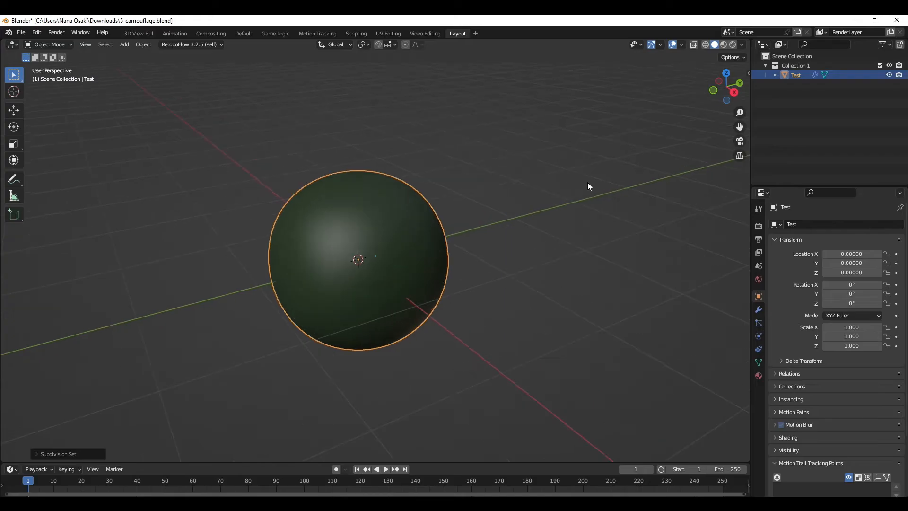
# Step: Switch the viewport to Material Preview shading and open the sphere's material properties
pyautogui.press('z')
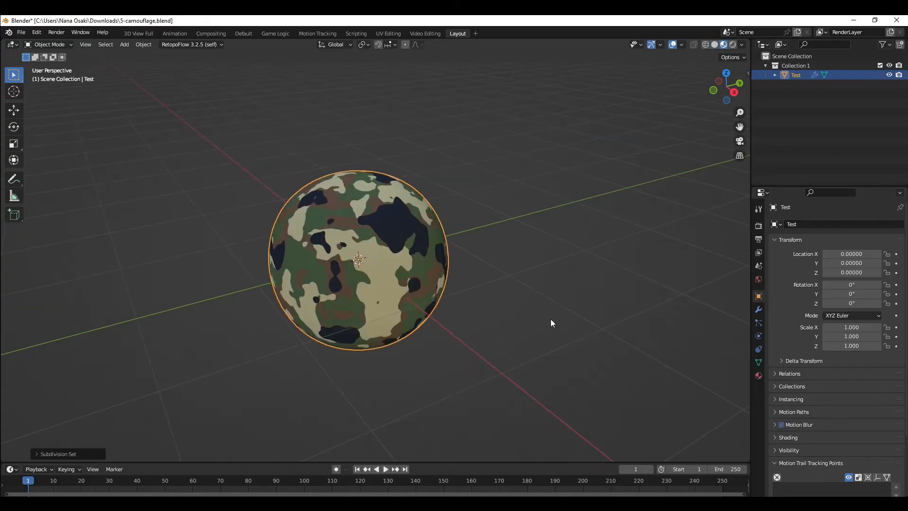
pyautogui.moveTo(542, 297); pyautogui.dragTo(500, 316, button='middle')
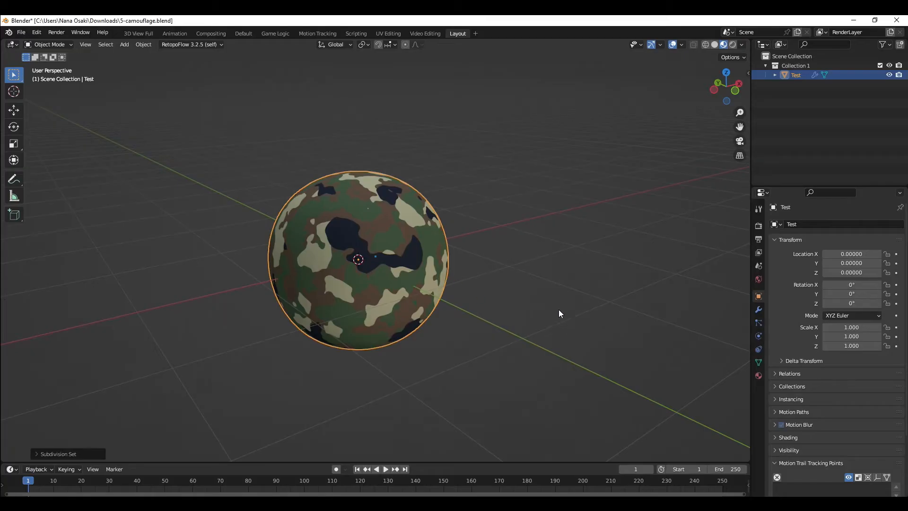
pyautogui.moveTo(558, 313); pyautogui.dragTo(537, 310, button='middle')
pyautogui.click(758, 376)
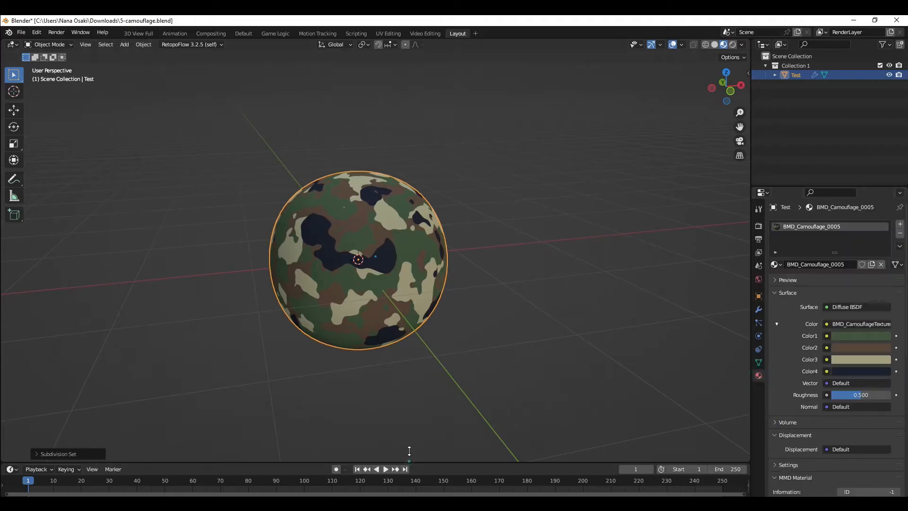
# Step: Enlarge the lower editor area and change it to the Shader Editor showing the camouflage material
pyautogui.moveTo(409, 451); pyautogui.dragTo(409, 344)
pyautogui.click(12, 362)
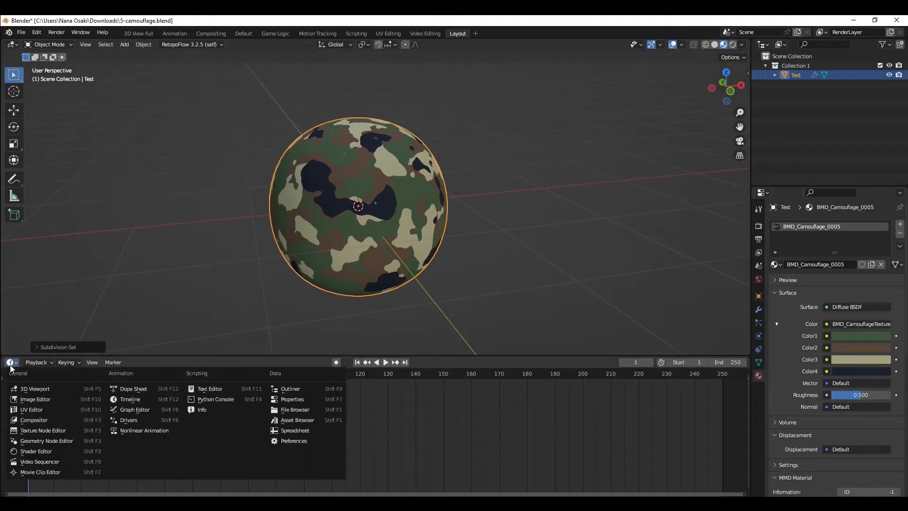
pyautogui.click(38, 451)
pyautogui.scroll(5, 277, 468)
pyautogui.scroll(2, 258, 433)
pyautogui.scroll(2, 248, 430)
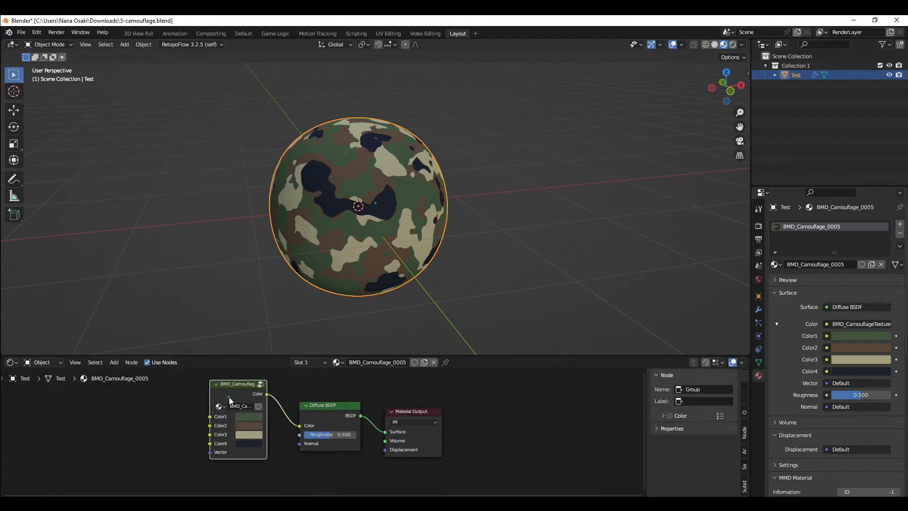
# Step: Open the camouflage node group to examine its internal nodes, then exit back to the material
pyautogui.press('Tab')
pyautogui.scroll(3, 250, 426)
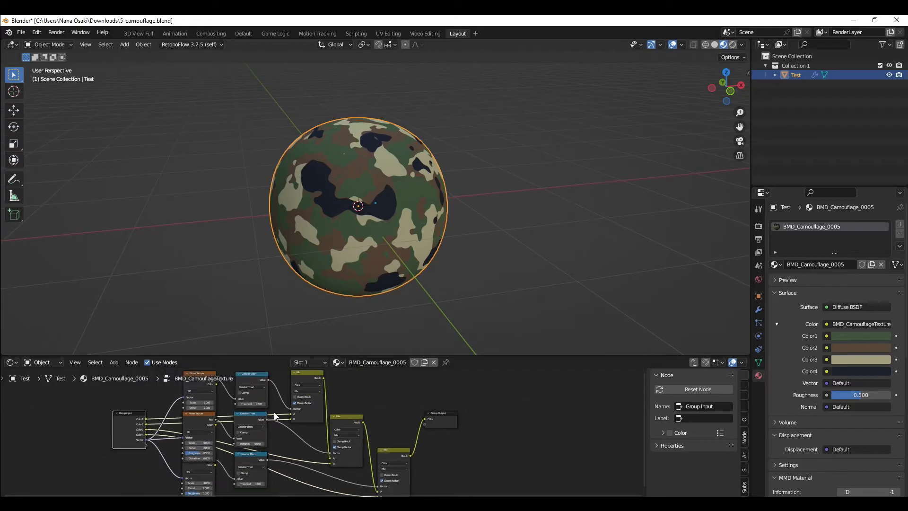
pyautogui.press('Tab')
pyautogui.scroll(4, 331, 431)
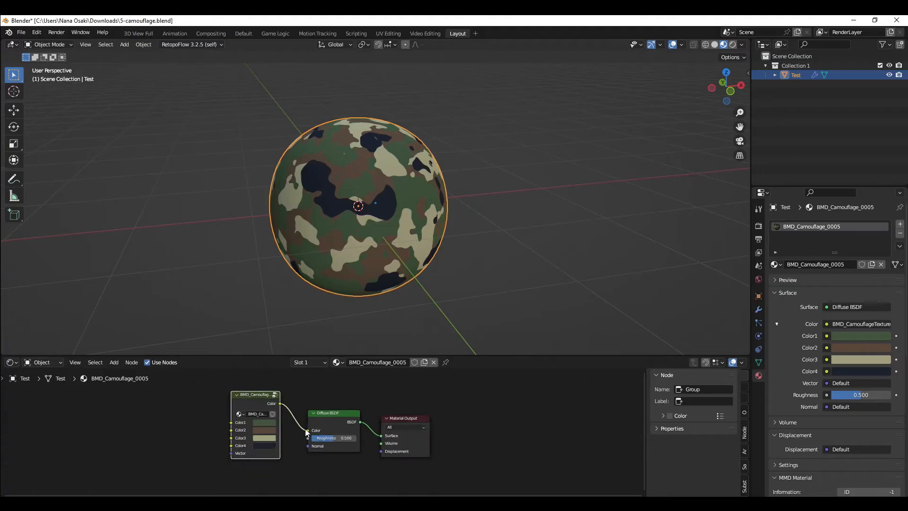
# Step: Recolor the camouflage node's Color1, Color2 and Color3 to dark red, teal and purple
pyautogui.scroll(1, 310, 428)
pyautogui.click(268, 421)
pyautogui.moveTo(293, 339); pyautogui.dragTo(279, 320)
pyautogui.click(249, 429)
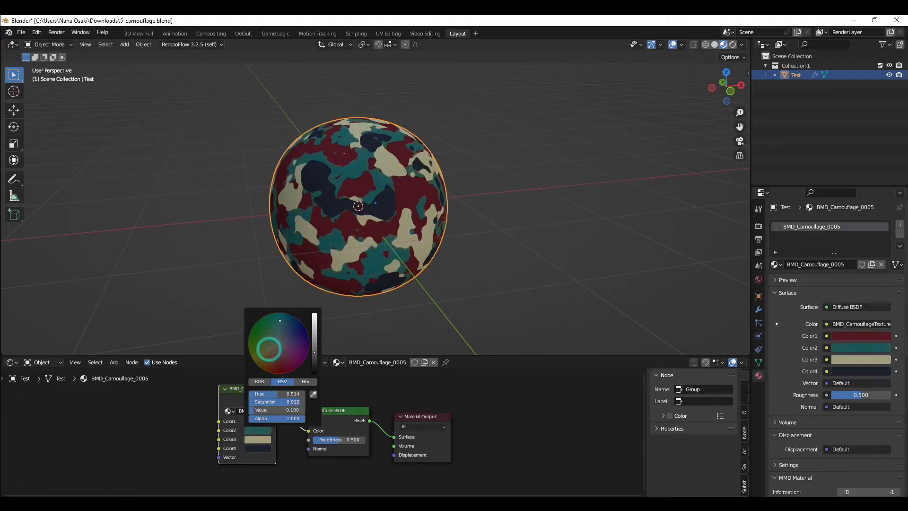
pyautogui.click(257, 439)
pyautogui.moveTo(303, 365); pyautogui.dragTo(284, 347)
pyautogui.click(257, 448)
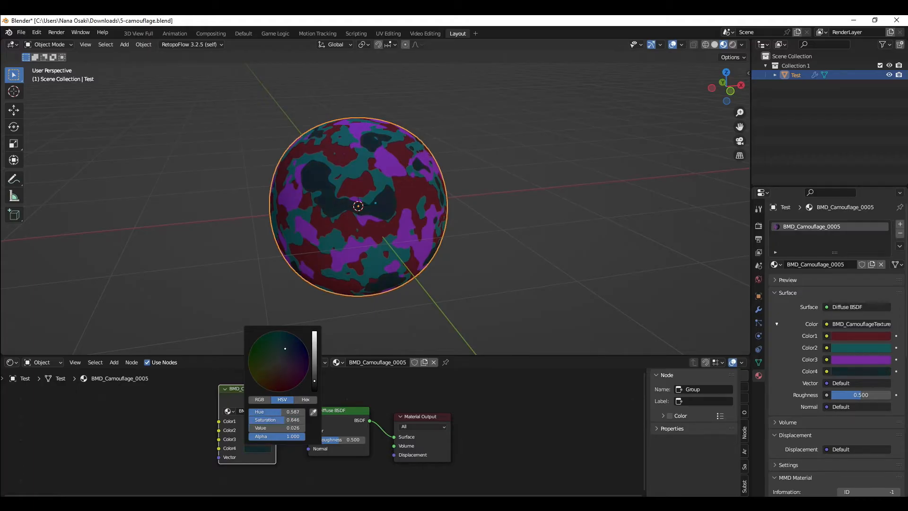
# Step: Expand the material preview and set the Diffuse BSDF roughness to 0.000
pyautogui.moveTo(352, 440); pyautogui.dragTo(344, 439)
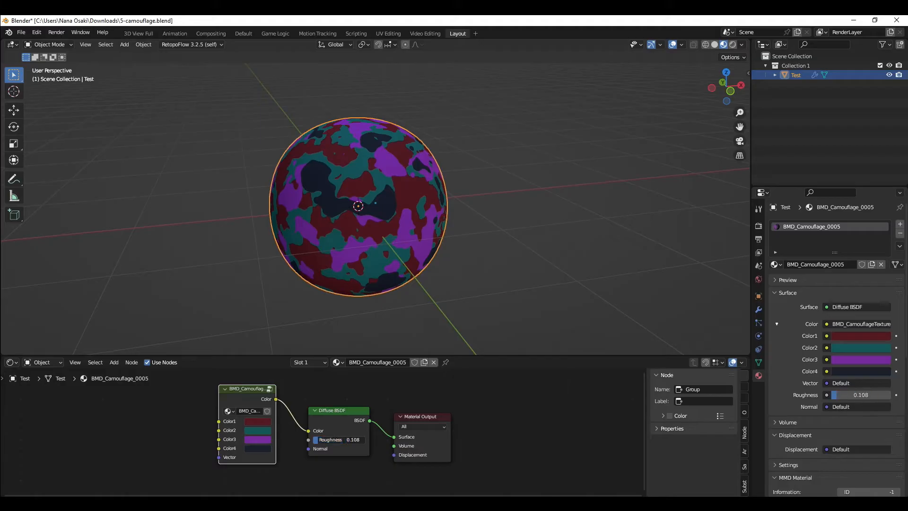
pyautogui.click(805, 282)
pyautogui.moveTo(329, 439); pyautogui.dragTo(373, 439)
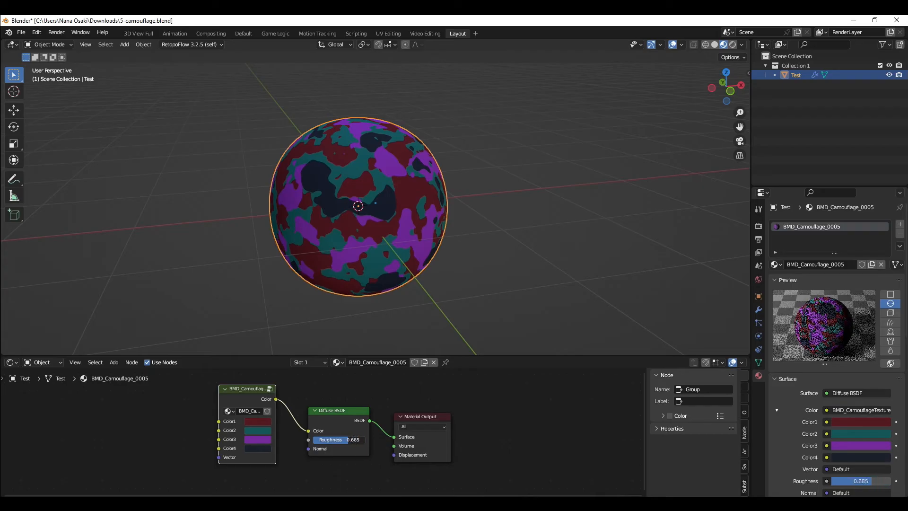
pyautogui.moveTo(374, 440); pyautogui.dragTo(326, 439)
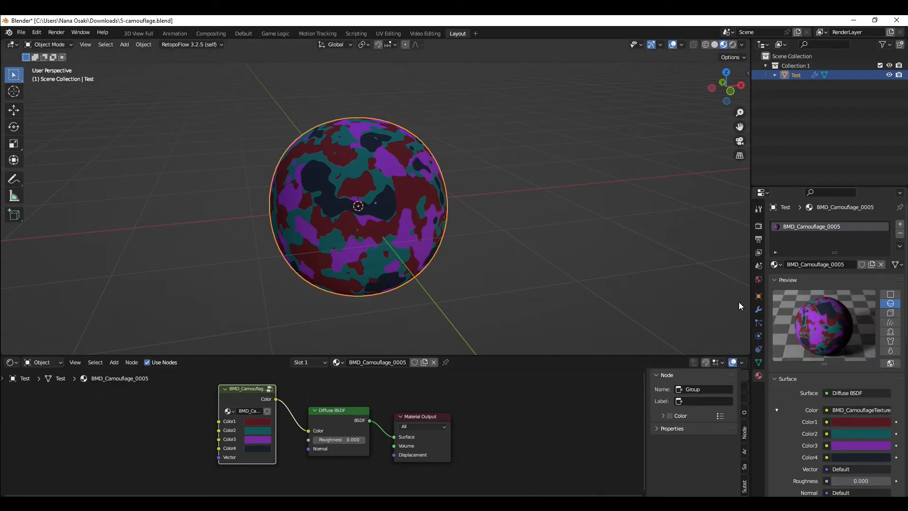
# Step: Swap the Diffuse BSDF node for a Principled BSDF shader
pyautogui.click(393, 397)
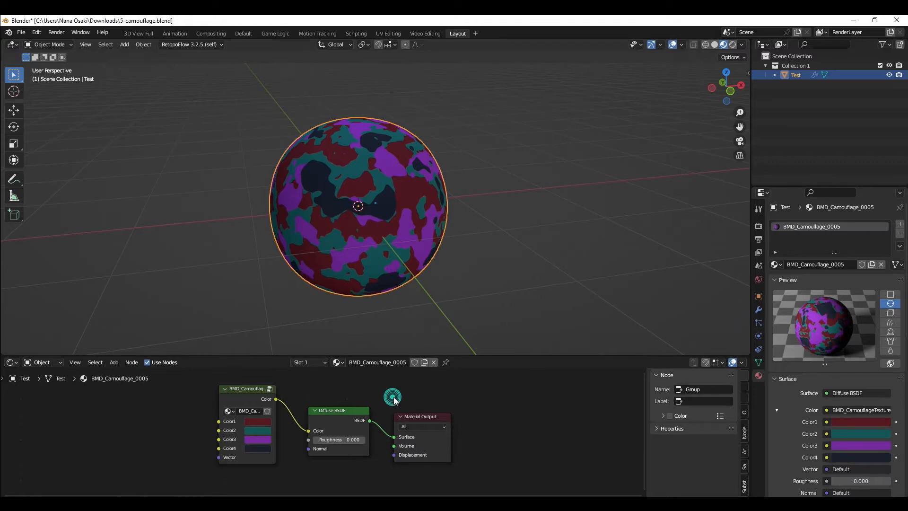
pyautogui.click(317, 411)
pyautogui.hotkey('shift', 's')
pyautogui.moveTo(324, 412)
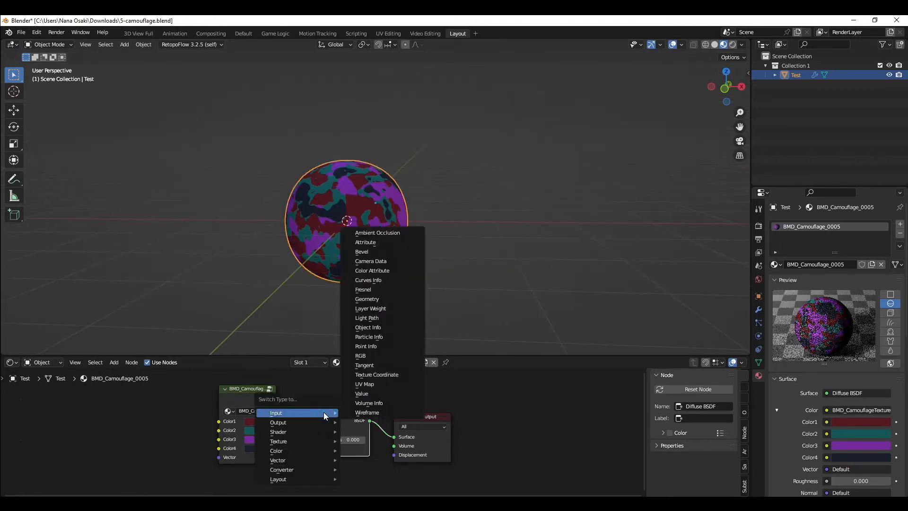
pyautogui.moveTo(308, 431)
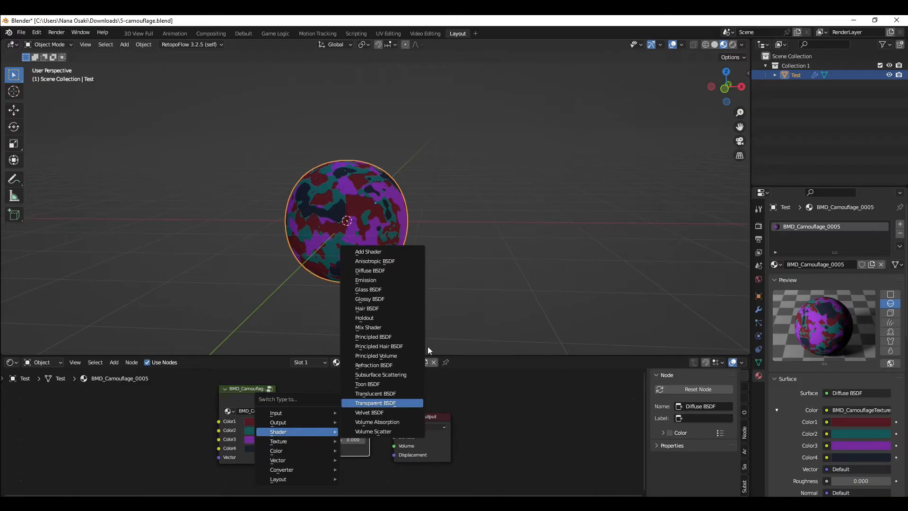
pyautogui.click(410, 338)
pyautogui.click(416, 422)
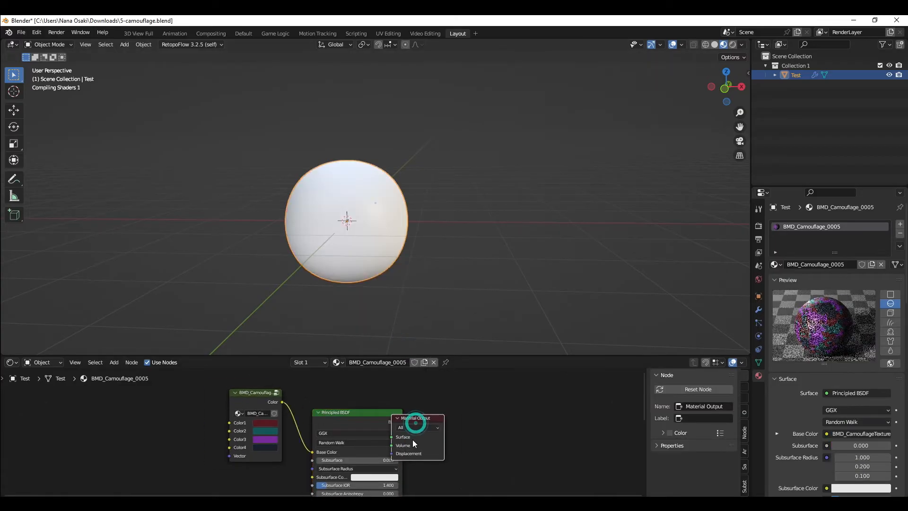
# Step: Arrange the nodes around the Principled BSDF and set its roughness to 0.341
pyautogui.moveTo(412, 439); pyautogui.dragTo(469, 429)
pyautogui.click(462, 460)
pyautogui.scroll(-3, 432, 456)
pyautogui.moveTo(413, 472); pyautogui.dragTo(408, 424, button='middle')
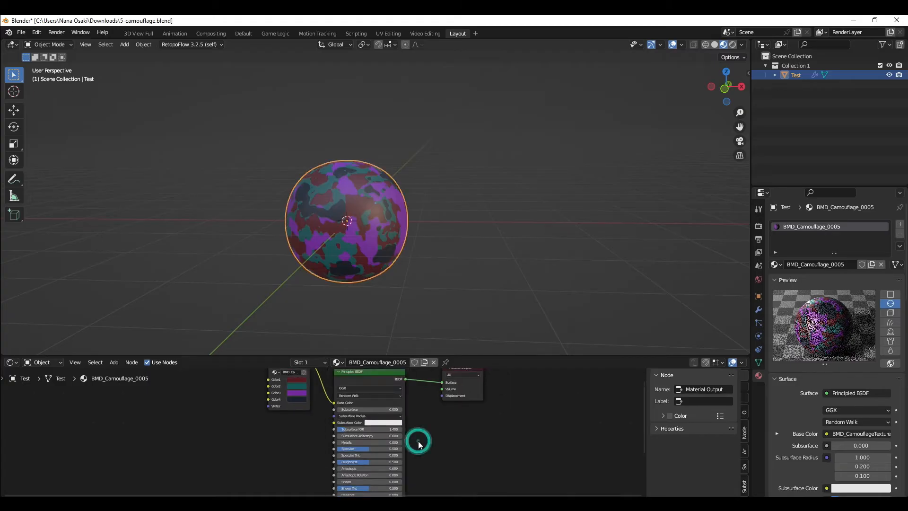
pyautogui.scroll(-1, 418, 441)
pyautogui.moveTo(420, 421); pyautogui.dragTo(381, 425, button='middle')
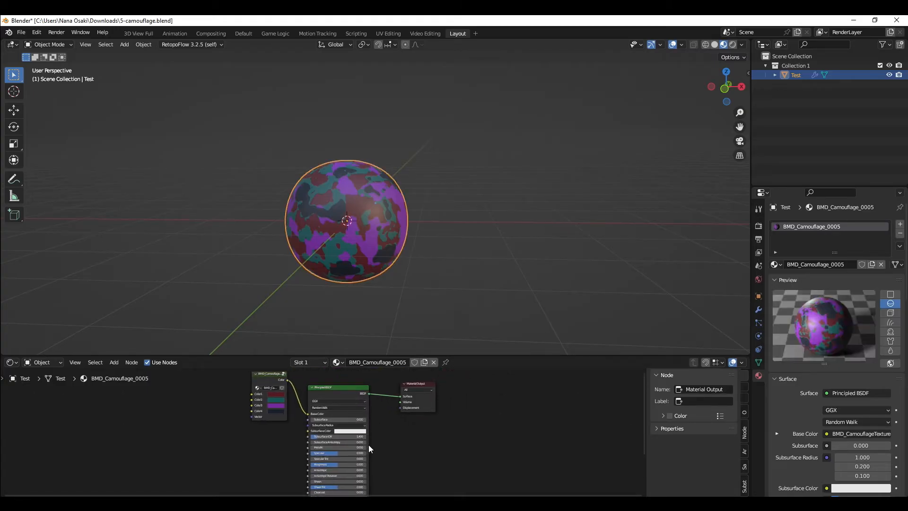
pyautogui.moveTo(343, 394)
pyautogui.mouseDown()
pyautogui.moveTo(327, 391)
pyautogui.moveTo(346, 384)
pyautogui.mouseUp()
pyautogui.click(410, 465)
pyautogui.moveTo(385, 454); pyautogui.dragTo(399, 435, button='middle')
pyautogui.scroll(6, 364, 450)
pyautogui.moveTo(361, 432)
pyautogui.mouseDown()
pyautogui.moveTo(333, 432)
pyautogui.moveTo(367, 432)
pyautogui.moveTo(348, 430)
pyautogui.moveTo(359, 432)
pyautogui.mouseUp()
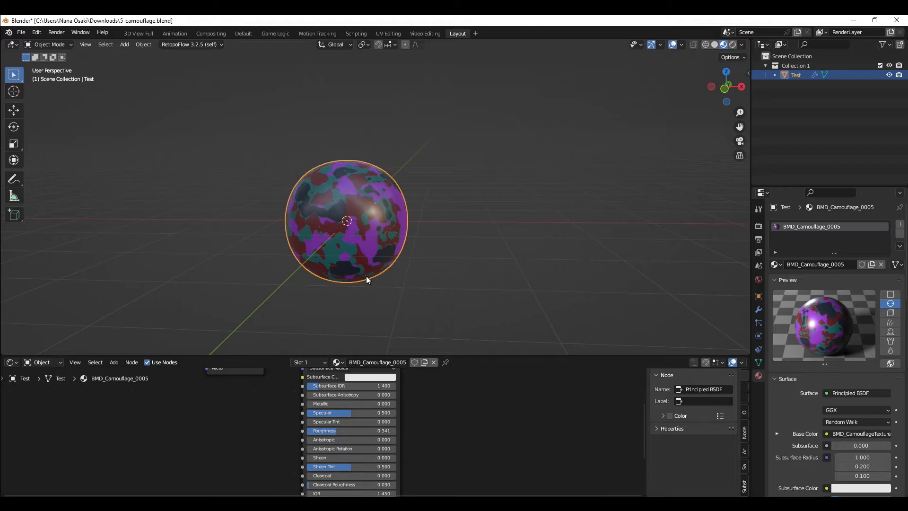
# Step: Export the scene as glTF Binary named Camo.glb to the Desktop
pyautogui.moveTo(364, 239); pyautogui.dragTo(399, 239, button='middle')
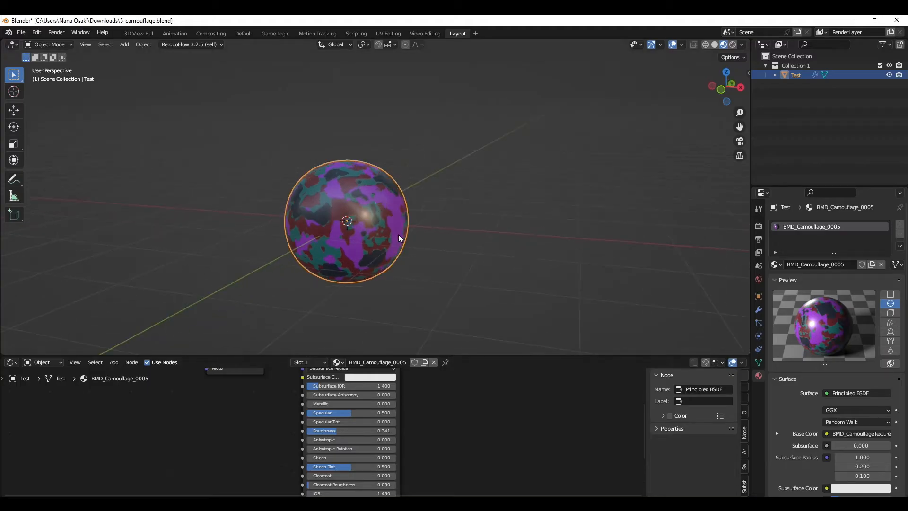
pyautogui.click(16, 32)
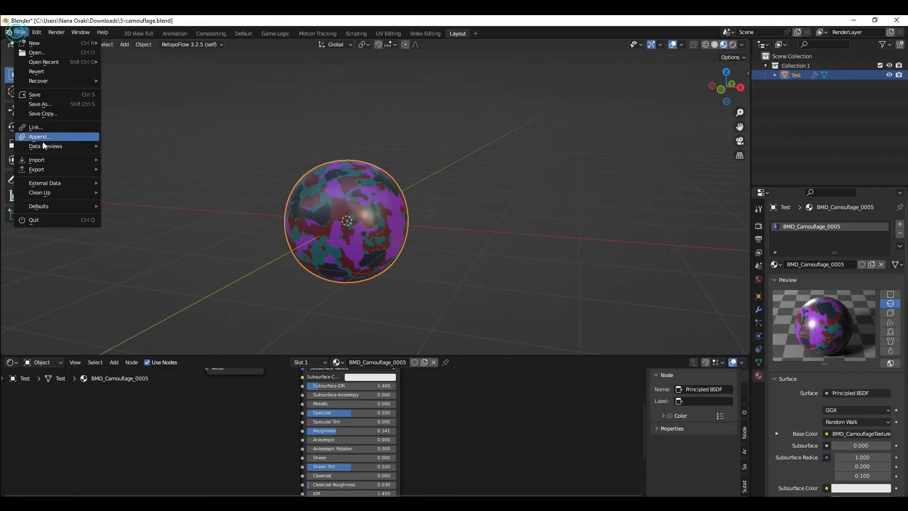
pyautogui.click(41, 168)
pyautogui.click(177, 263)
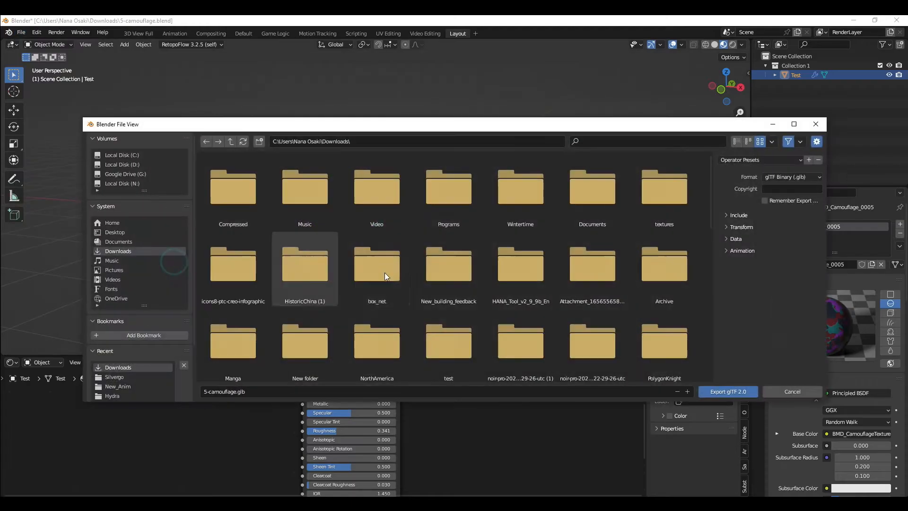
pyautogui.click(128, 233)
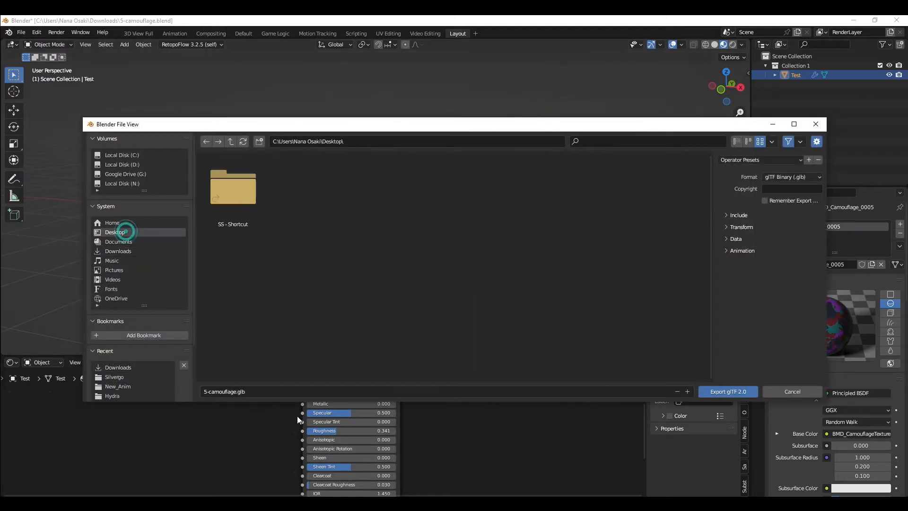
pyautogui.click(296, 393)
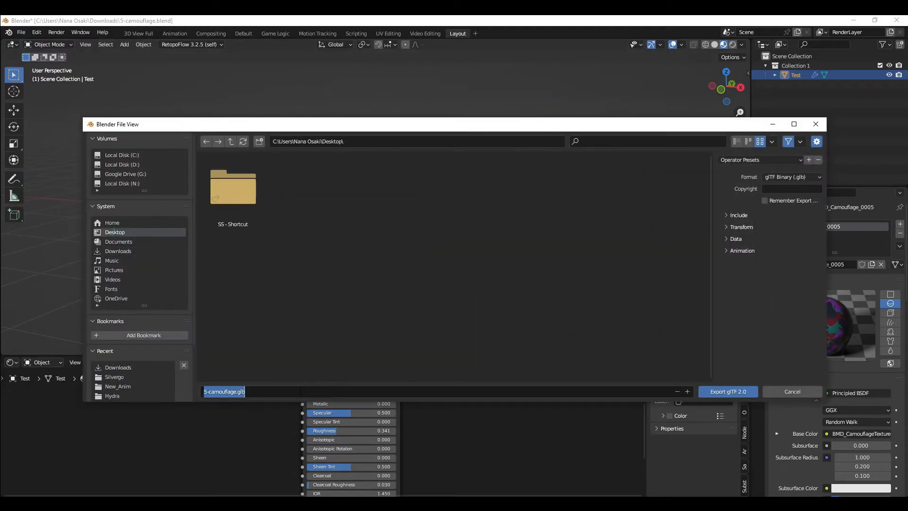
pyautogui.write('Camo')
pyautogui.press('Return')
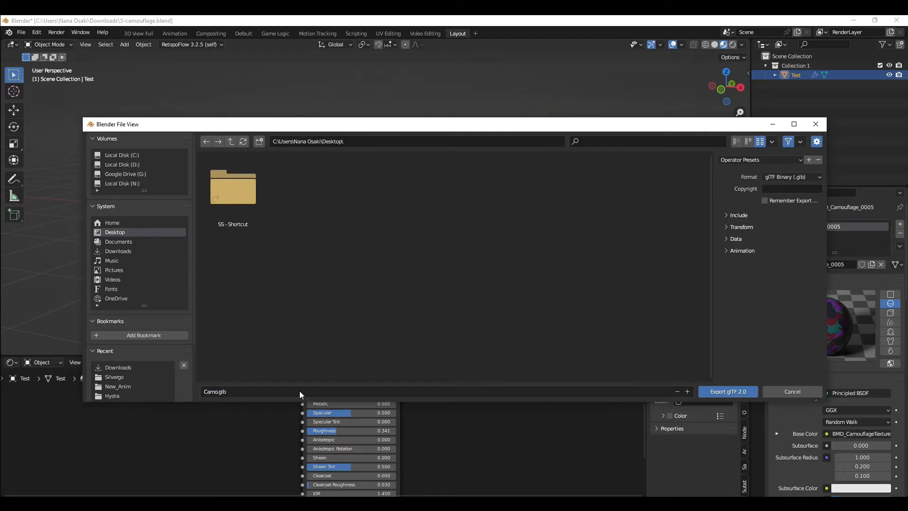
pyautogui.click(762, 215)
pyautogui.click(771, 231)
pyautogui.click(732, 392)
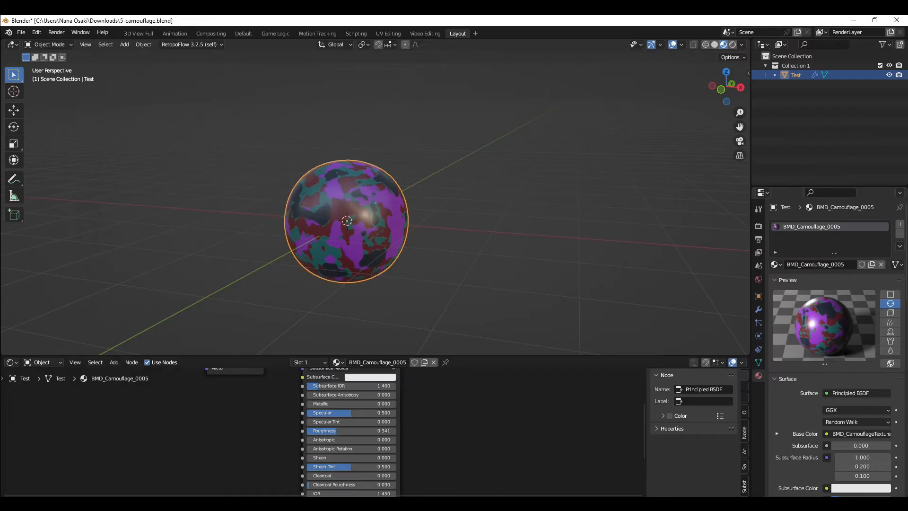
# Step: Switch to the browser, load Camo.glb into the glTF Viewer and rotate the model to inspect it
pyautogui.click(197, 504)
pyautogui.click(102, 466)
pyautogui.moveTo(907, 98); pyautogui.dragTo(344, 67)
pyautogui.doubleClick(345, 69)
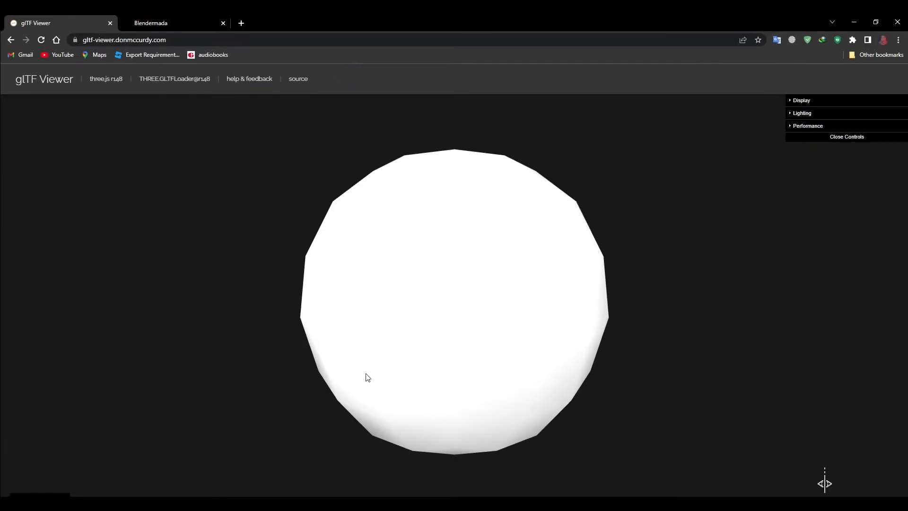
pyautogui.moveTo(334, 218)
pyautogui.mouseDown()
pyautogui.moveTo(499, 217)
pyautogui.moveTo(474, 243)
pyautogui.moveTo(385, 225)
pyautogui.moveTo(410, 212)
pyautogui.mouseUp()
pyautogui.moveTo(298, 279); pyautogui.dragTo(478, 277)
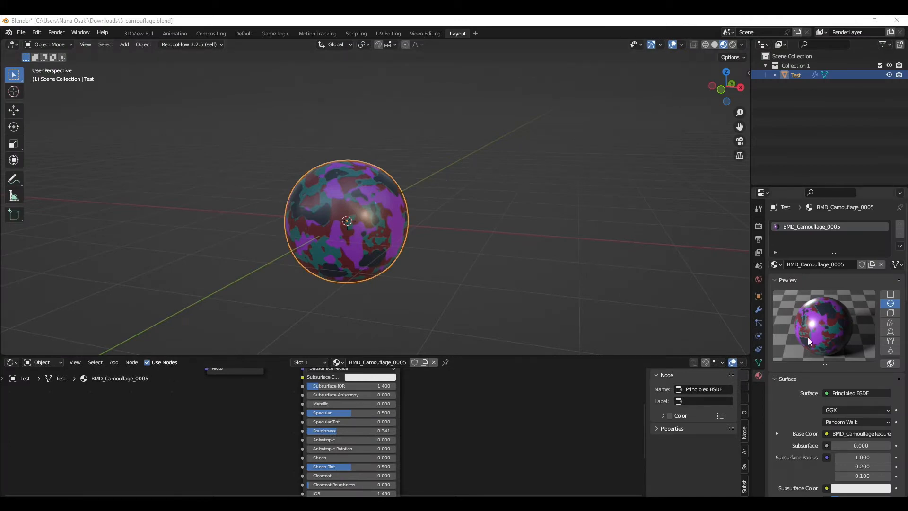
# Step: Inspect the camouflage node group and material node setup again in the Shader Editor
pyautogui.scroll(-3, 536, 436)
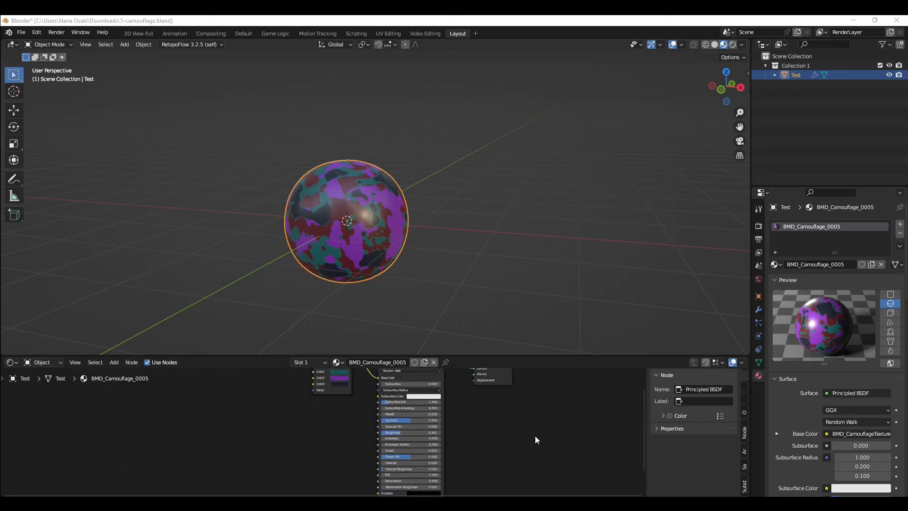
pyautogui.moveTo(353, 418); pyautogui.dragTo(359, 446, button='middle')
pyautogui.moveTo(327, 376); pyautogui.dragTo(327, 390, button='middle')
pyautogui.scroll(2, 328, 390)
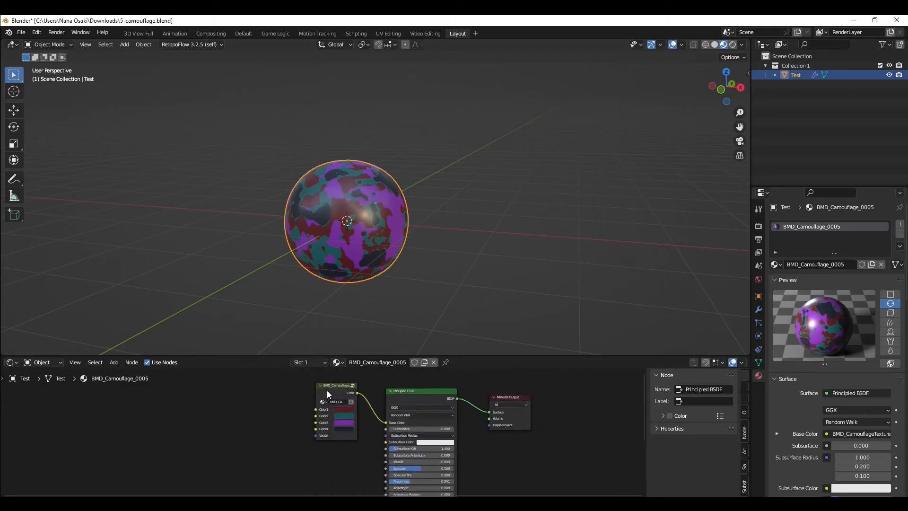
pyautogui.click(348, 382)
pyautogui.press('Tab')
pyautogui.scroll(-5, 330, 404)
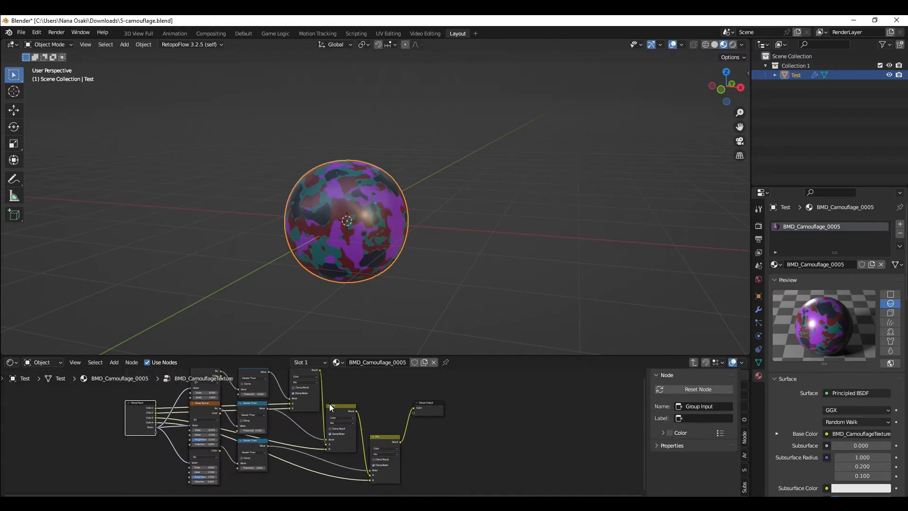
pyautogui.press('Tab')
pyautogui.scroll(3, 329, 404)
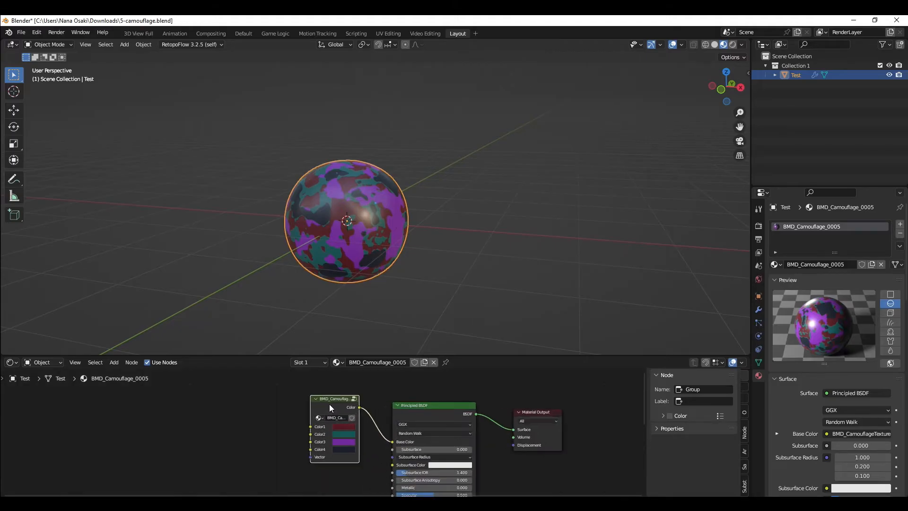
pyautogui.scroll(-1, 286, 420)
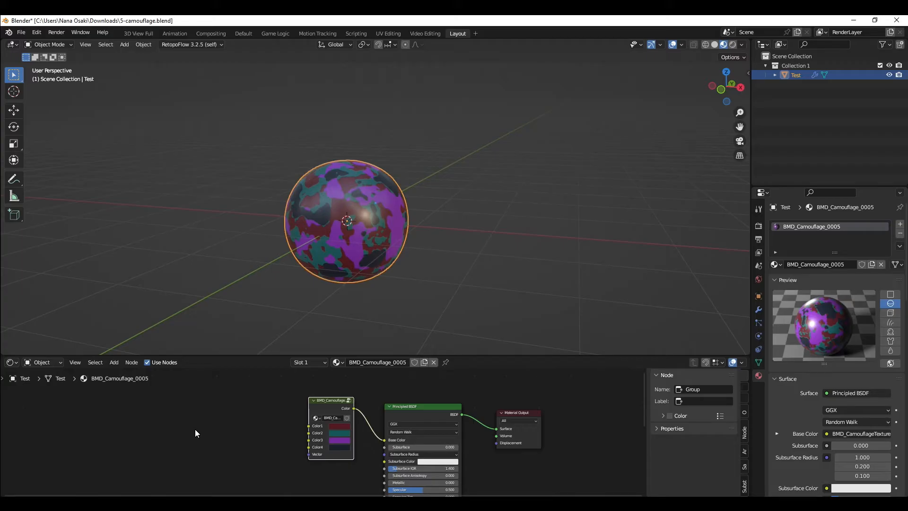
pyautogui.moveTo(277, 424); pyautogui.dragTo(291, 415, button='middle')
pyautogui.scroll(1, 292, 418)
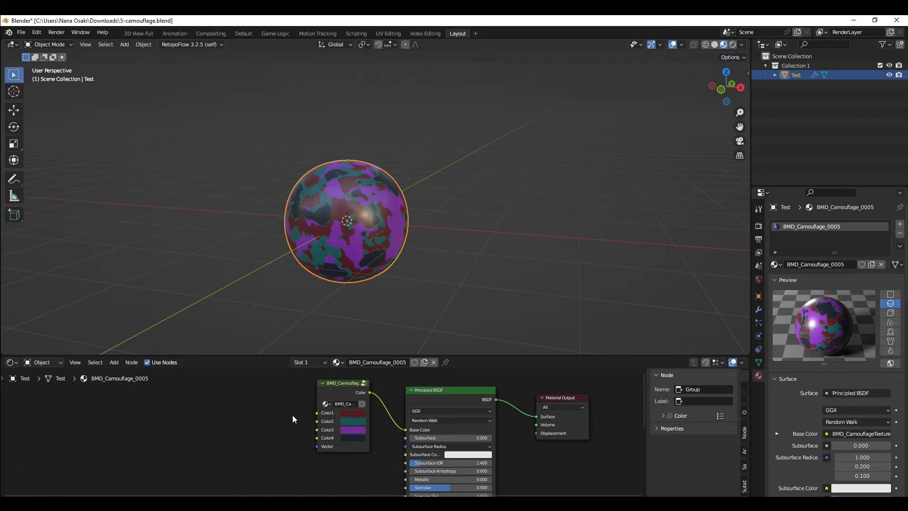
pyautogui.moveTo(436, 217); pyautogui.dragTo(362, 240, button='middle')
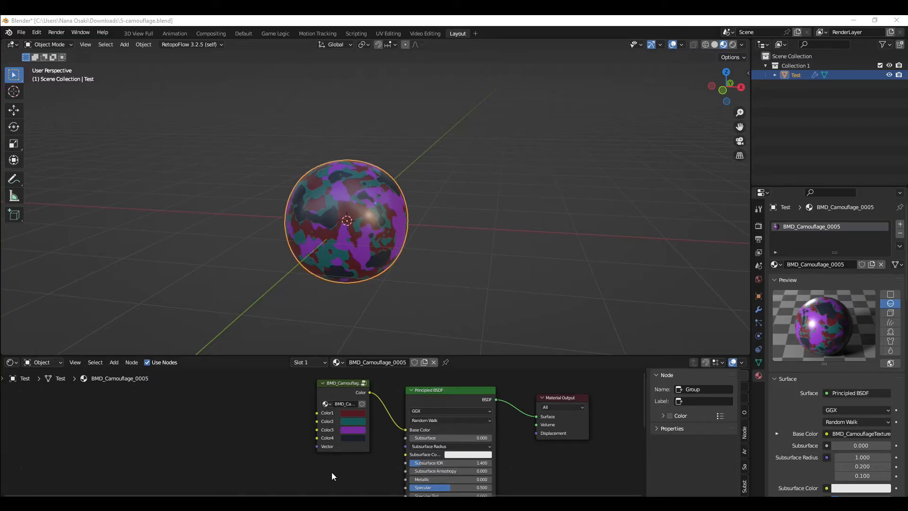
pyautogui.scroll(-2, 337, 464)
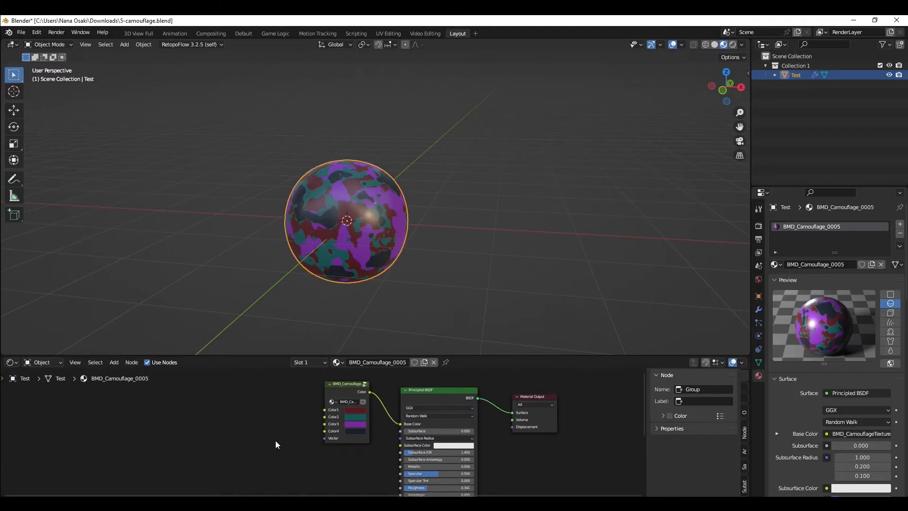
pyautogui.hotkey('shift', 'a')
pyautogui.moveTo(260, 440)
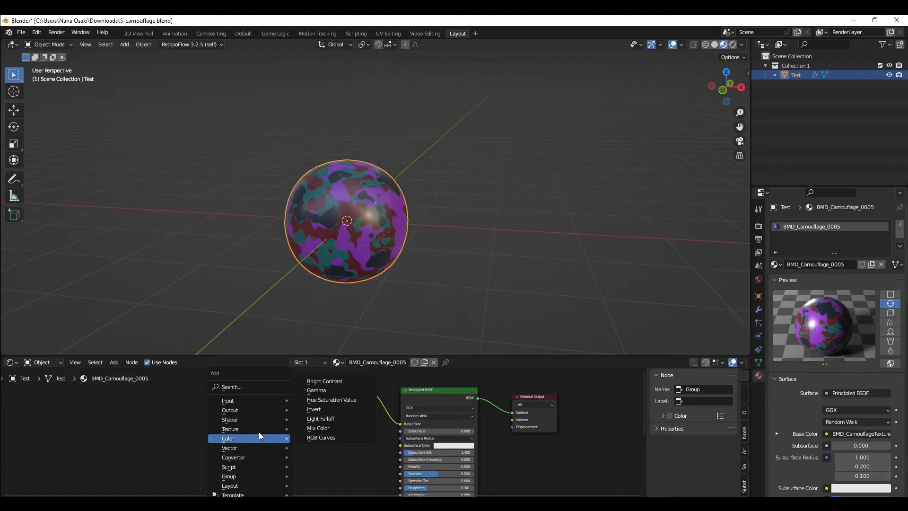
pyautogui.moveTo(274, 457)
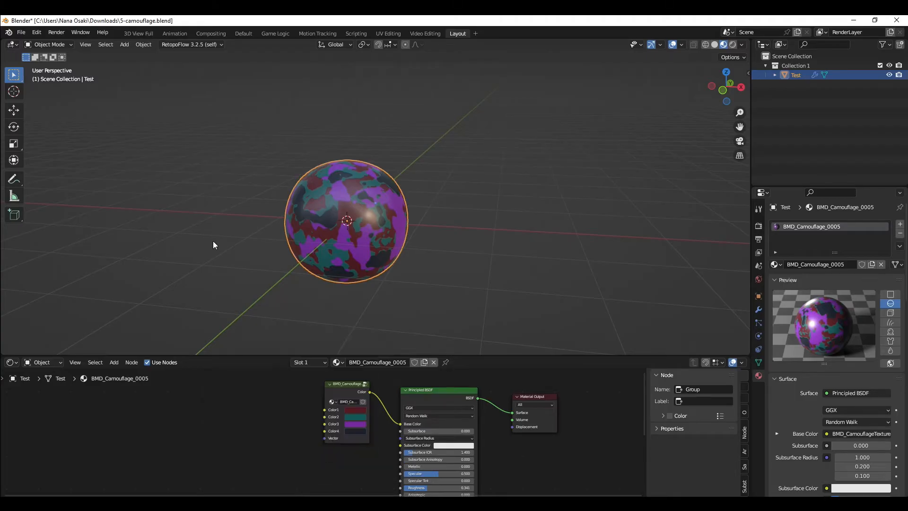
pyautogui.moveTo(351, 215); pyautogui.dragTo(327, 220, button='middle')
pyautogui.moveTo(375, 259); pyautogui.dragTo(332, 245, button='middle')
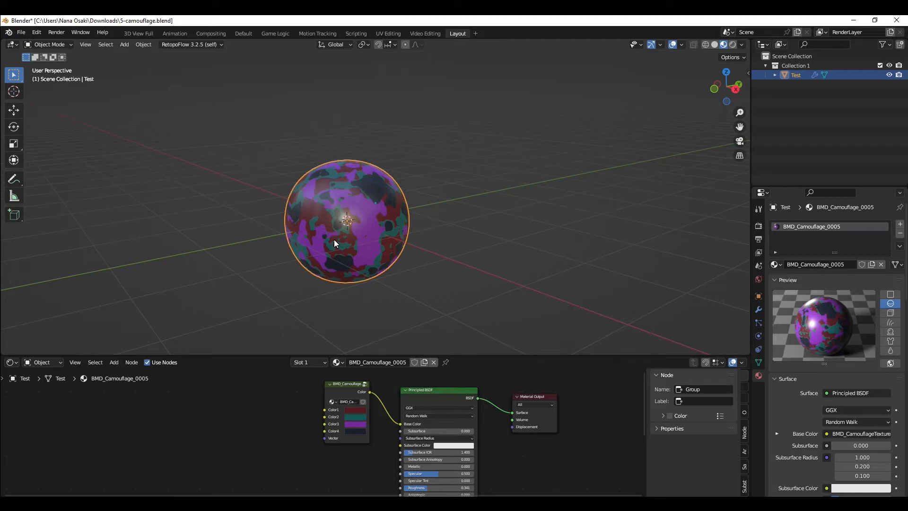
# Step: Enlarge the Shader Editor area and move the material nodes together to make room
pyautogui.scroll(3, 335, 228)
pyautogui.moveTo(277, 354); pyautogui.dragTo(277, 256)
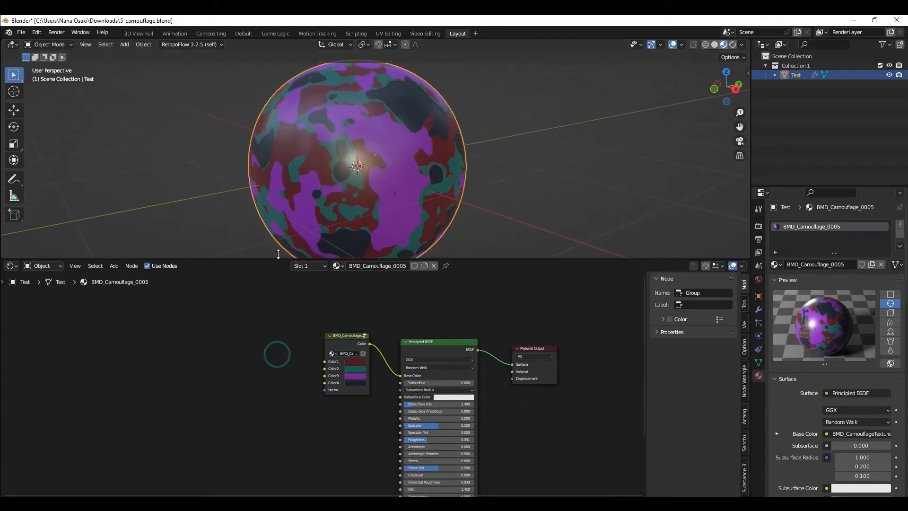
pyautogui.scroll(-4, 414, 222)
pyautogui.moveTo(411, 226); pyautogui.dragTo(297, 174, button='middle')
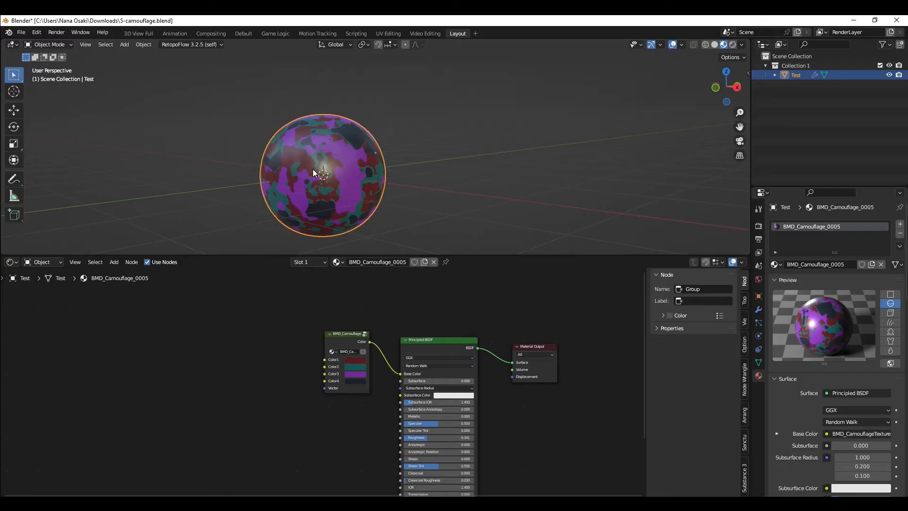
pyautogui.scroll(-2, 279, 371)
pyautogui.moveTo(211, 315); pyautogui.dragTo(658, 499)
pyautogui.moveTo(205, 353); pyautogui.dragTo(532, 474)
pyautogui.click(205, 454)
pyautogui.moveTo(259, 371); pyautogui.dragTo(247, 337, button='middle')
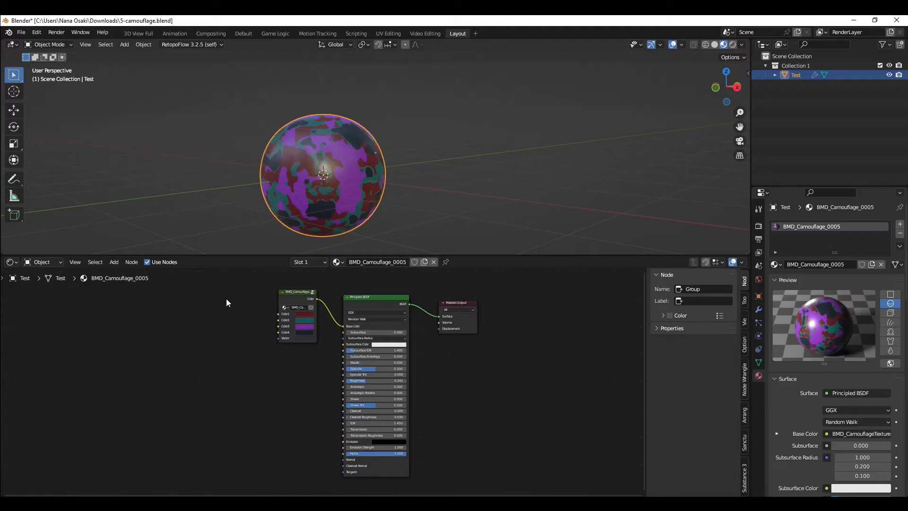
# Step: Add an Image Texture node and create a new 1024 × 1024 px image named Sphere in it
pyautogui.click(115, 263)
pyautogui.moveTo(138, 313)
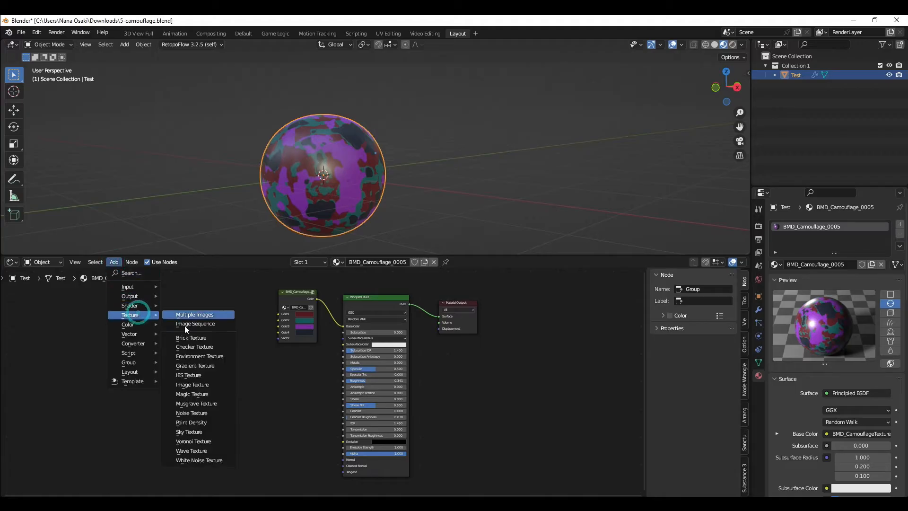
pyautogui.click(203, 384)
pyautogui.scroll(2, 178, 368)
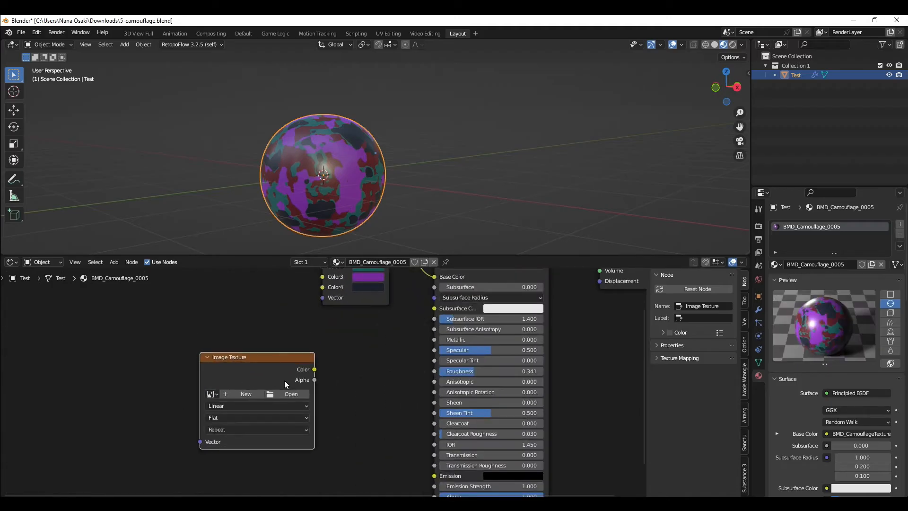
pyautogui.click(248, 396)
pyautogui.click(267, 408)
pyautogui.write('Sphere')
pyautogui.press('Return')
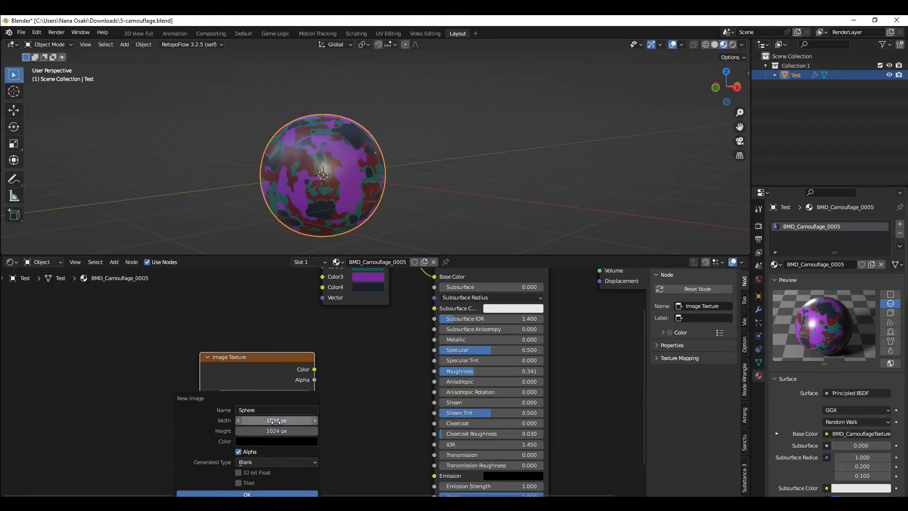
pyautogui.click(209, 445)
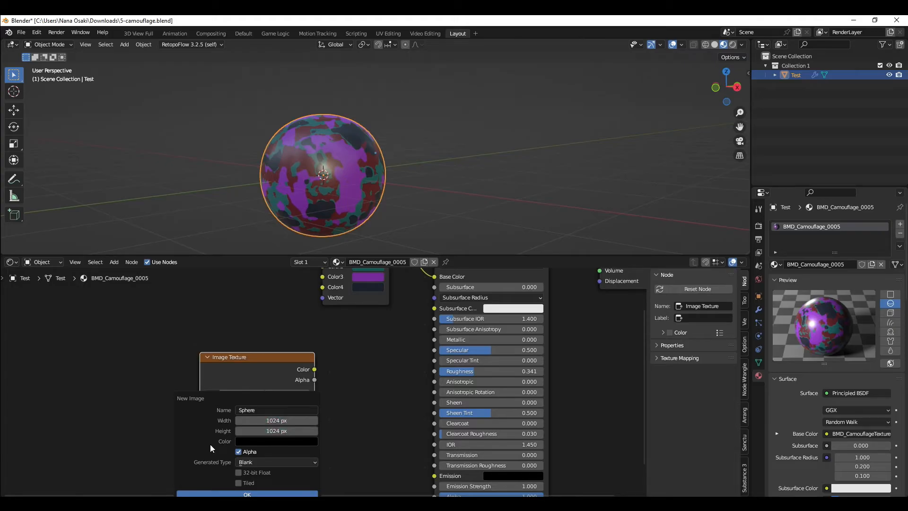
pyautogui.click(245, 432)
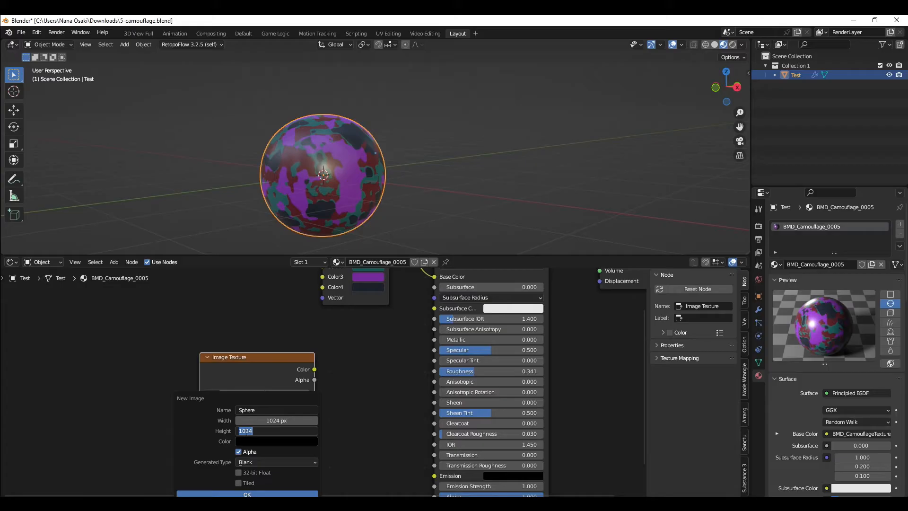
pyautogui.click(227, 432)
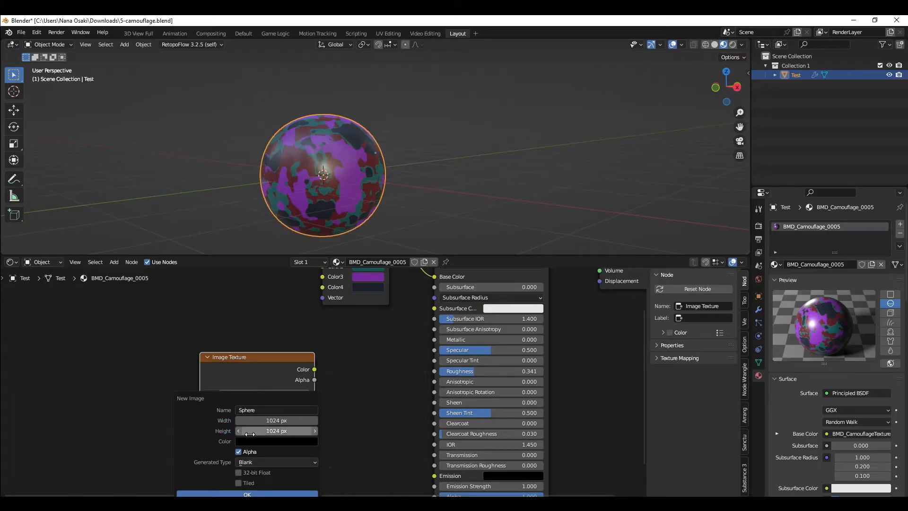
pyautogui.click(261, 493)
# Step: Move the Sphere image node beside the camouflage group and split the node area to open an Image Editor
pyautogui.scroll(-2, 336, 391)
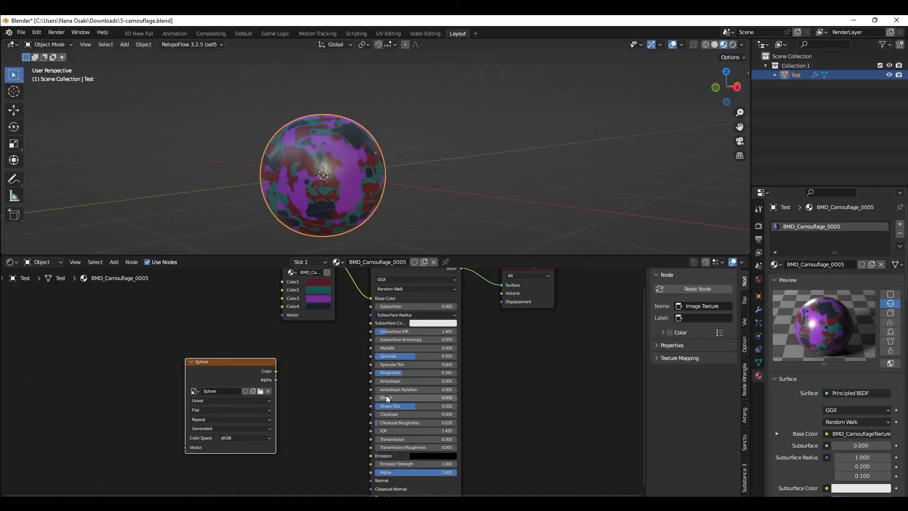
pyautogui.moveTo(268, 133); pyautogui.dragTo(257, 148, button='middle')
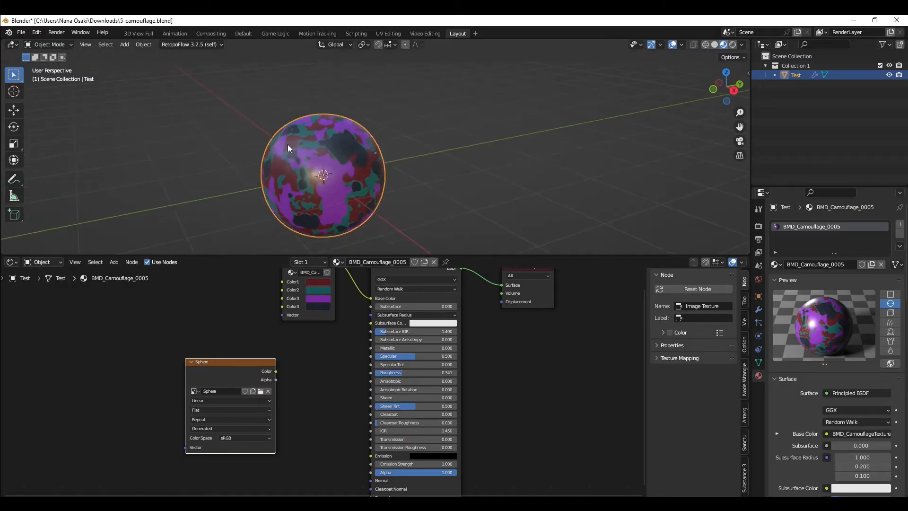
pyautogui.moveTo(219, 382); pyautogui.dragTo(239, 341)
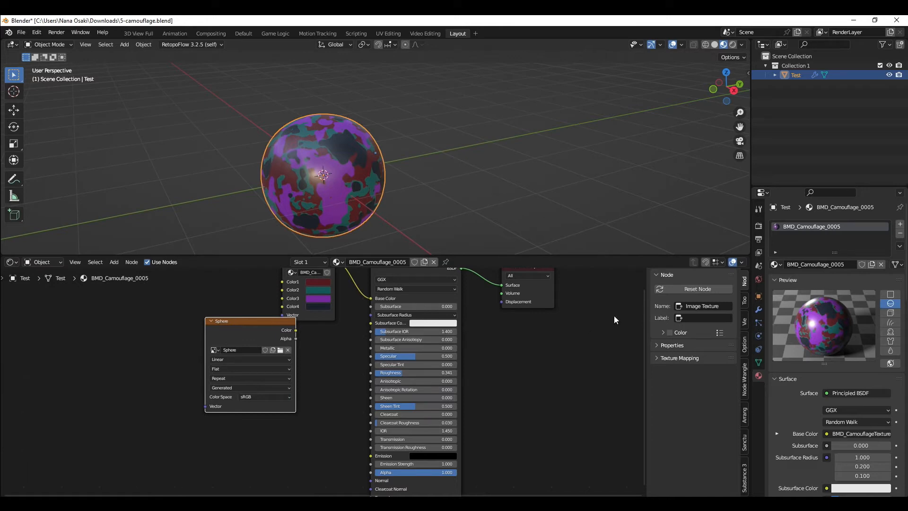
pyautogui.moveTo(747, 258); pyautogui.dragTo(660, 261)
pyautogui.moveTo(746, 257); pyautogui.dragTo(444, 261)
pyautogui.click(454, 261)
pyautogui.click(453, 301)
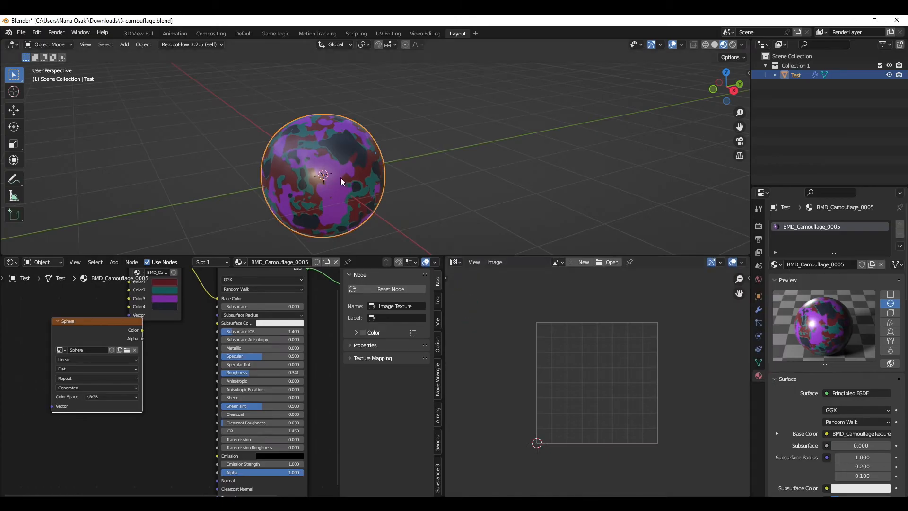
# Step: Enter Edit Mode on the sphere and check its UV layout in the Image Editor
pyautogui.press('Tab')
pyautogui.hotkey('alt', 'a')
pyautogui.press('a')
pyautogui.press('g')
pyautogui.rightClick(463, 189)
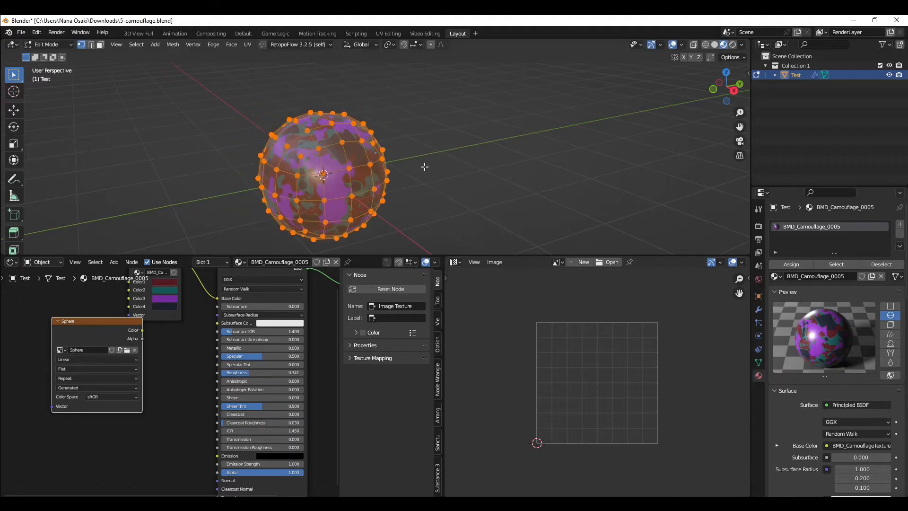
pyautogui.scroll(-4, 616, 386)
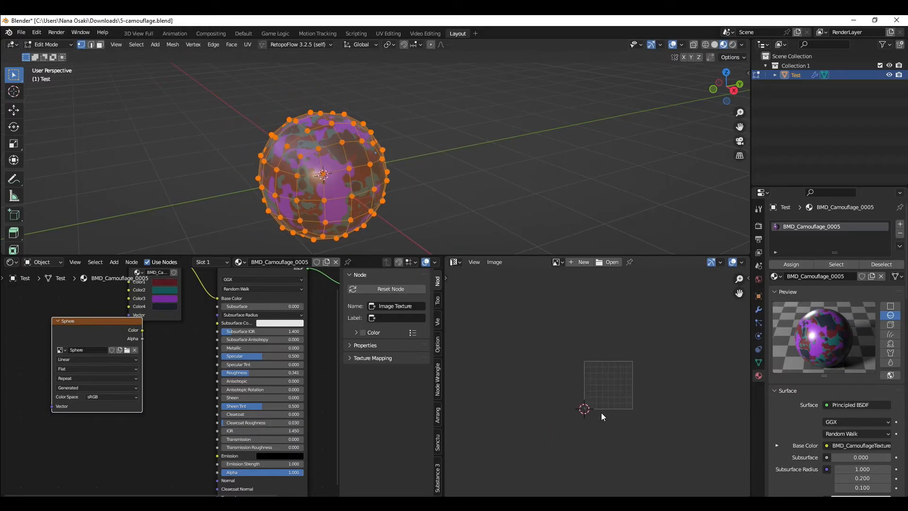
pyautogui.scroll(2, 610, 390)
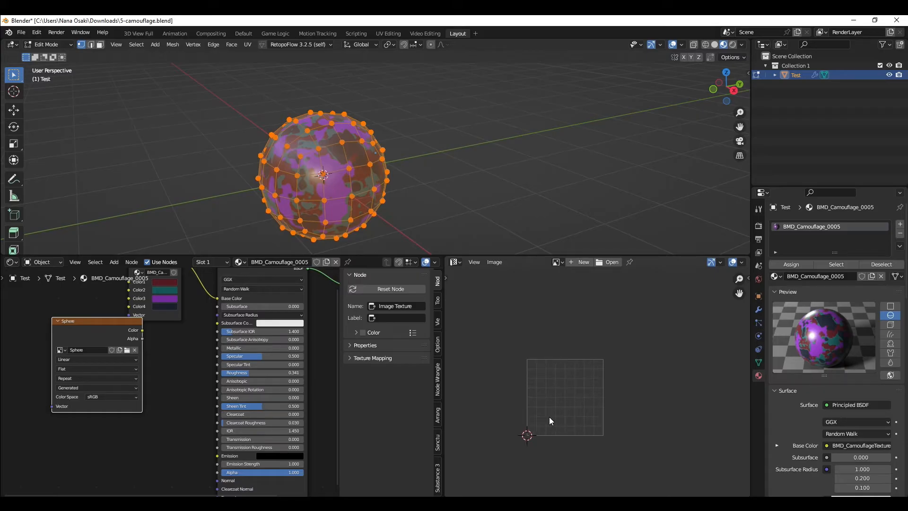
pyautogui.moveTo(330, 223); pyautogui.dragTo(433, 163, button='middle')
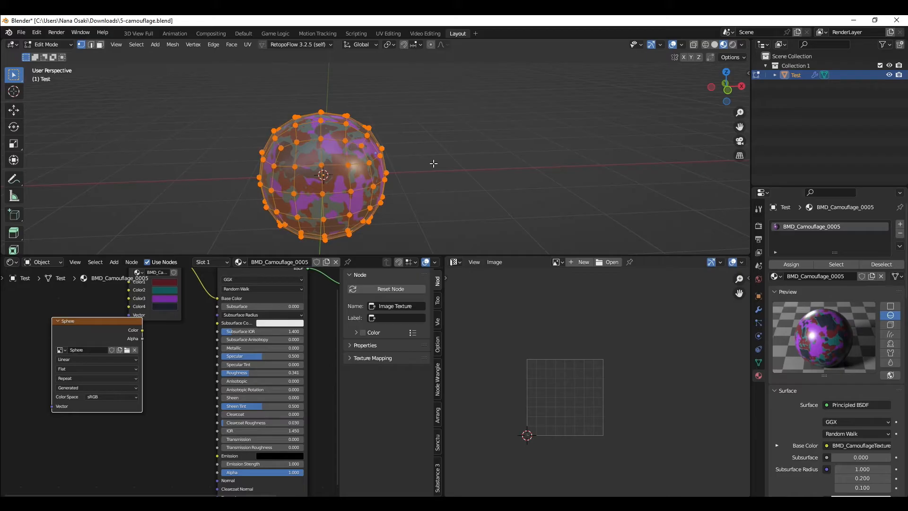
pyautogui.press('Tab')
pyautogui.keyDown('shift'); pyautogui.moveTo(507, 159); pyautogui.dragTo(302, 208, button='middle'); pyautogui.keyUp('shift')
pyautogui.press('KP_Decimal')
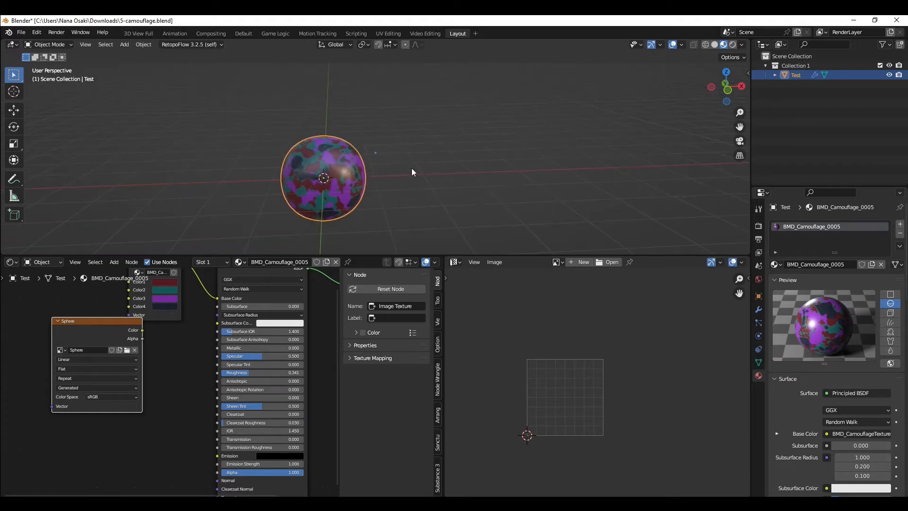
# Step: Add a temporary cube, inspect how its faces map in the UV editor, then delete it
pyautogui.hotkey('shift', 'a')
pyautogui.moveTo(420, 174)
pyautogui.click(478, 183)
pyautogui.hotkey('ctrl', 'Tab')
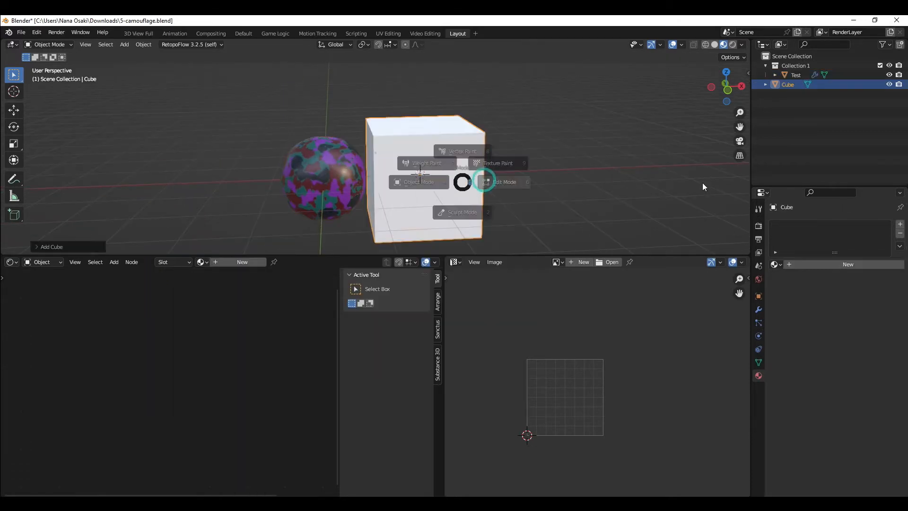
pyautogui.scroll(-1, 426, 131)
pyautogui.press('3')
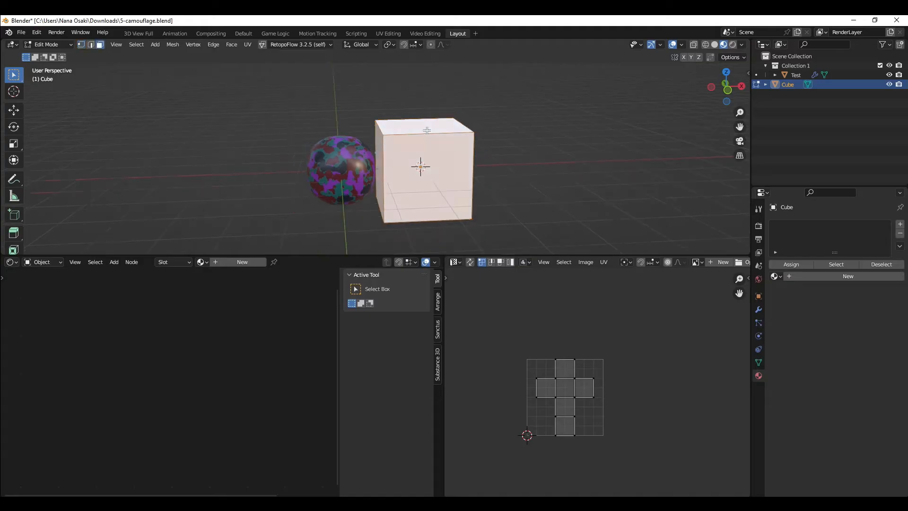
pyautogui.click(427, 126)
pyautogui.press('g')
pyautogui.rightClick(436, 143)
pyautogui.click(440, 164)
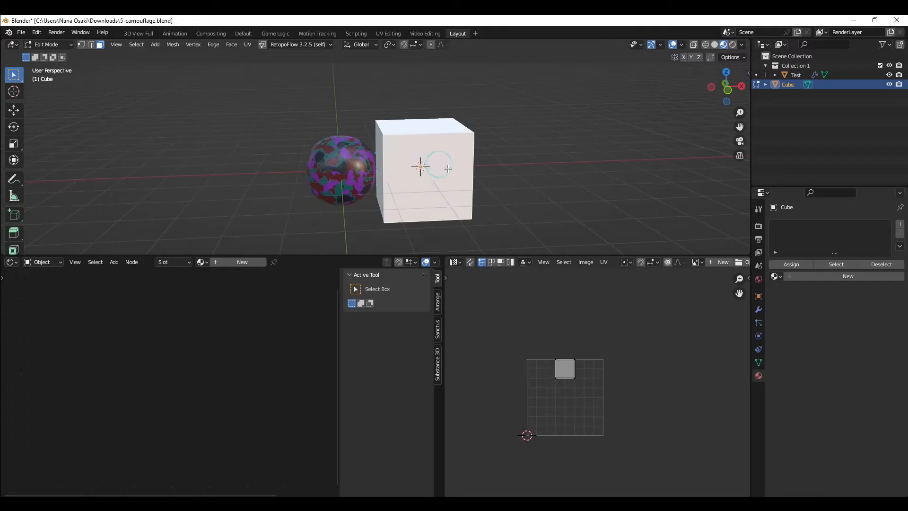
pyautogui.moveTo(384, 165); pyautogui.dragTo(551, 152, button='middle')
pyautogui.click(379, 161)
pyautogui.moveTo(469, 316); pyautogui.dragTo(701, 494)
pyautogui.press('a')
pyautogui.press('a')
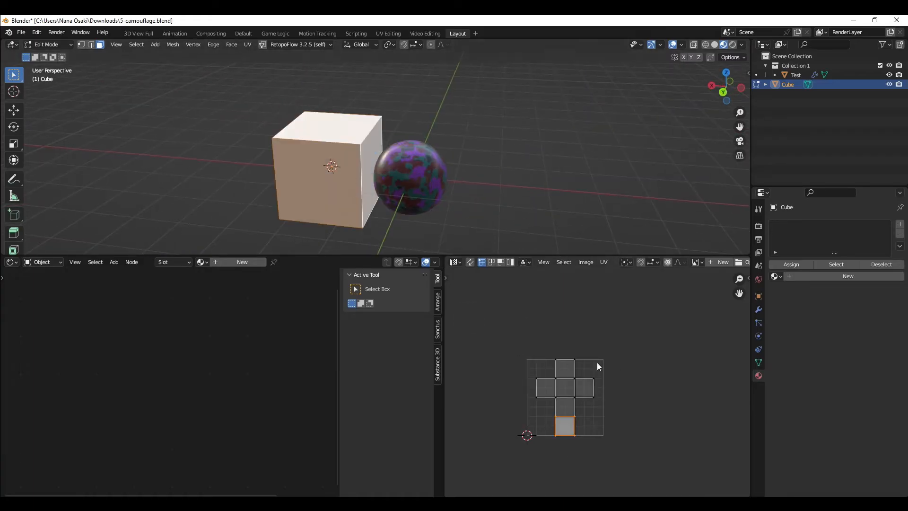
pyautogui.scroll(4, 555, 414)
pyautogui.moveTo(505, 302); pyautogui.dragTo(712, 485)
pyautogui.moveTo(496, 276); pyautogui.dragTo(713, 421)
pyautogui.scroll(-2, 620, 325)
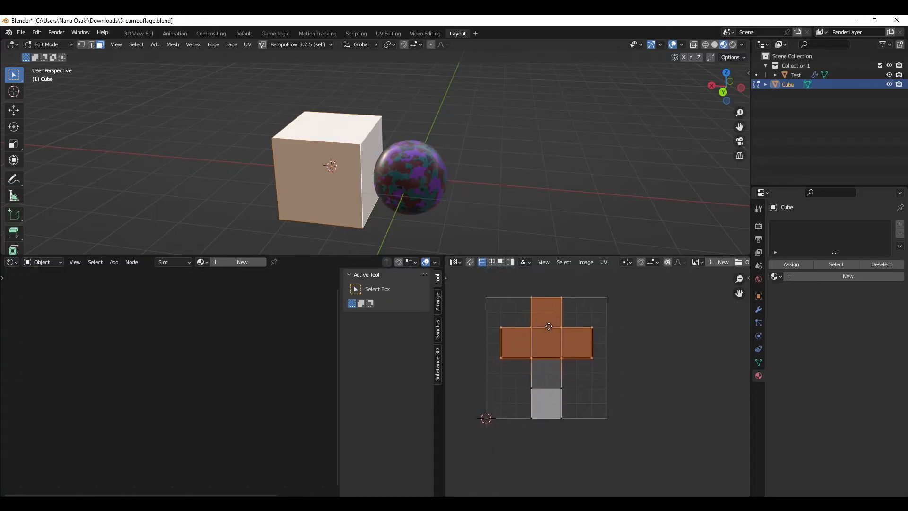
pyautogui.press('Tab')
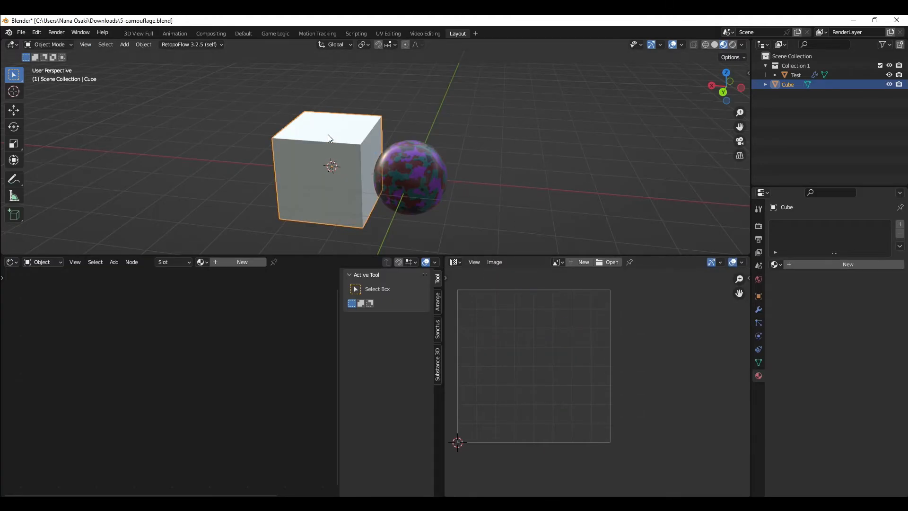
pyautogui.press('Delete')
# Step: Select the sphere, enter Edit Mode, select all faces and unwrap them with Smart UV Project at default settings
pyautogui.click(416, 180)
pyautogui.moveTo(653, 173); pyautogui.dragTo(415, 155, button='middle')
pyautogui.scroll(3, 414, 155)
pyautogui.press('Tab')
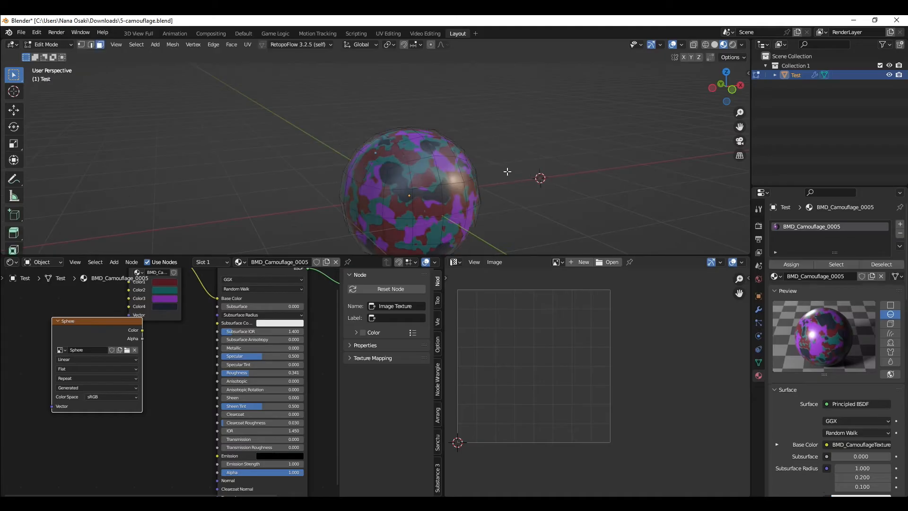
pyautogui.scroll(-2, 454, 173)
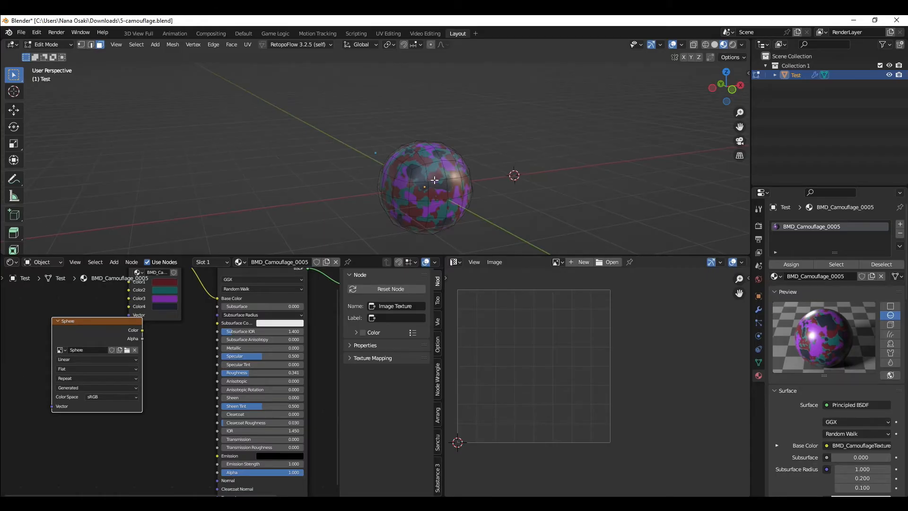
pyautogui.scroll(2, 334, 107)
pyautogui.keyDown('shift'); pyautogui.moveTo(420, 234); pyautogui.dragTo(417, 159, button='middle'); pyautogui.keyUp('shift')
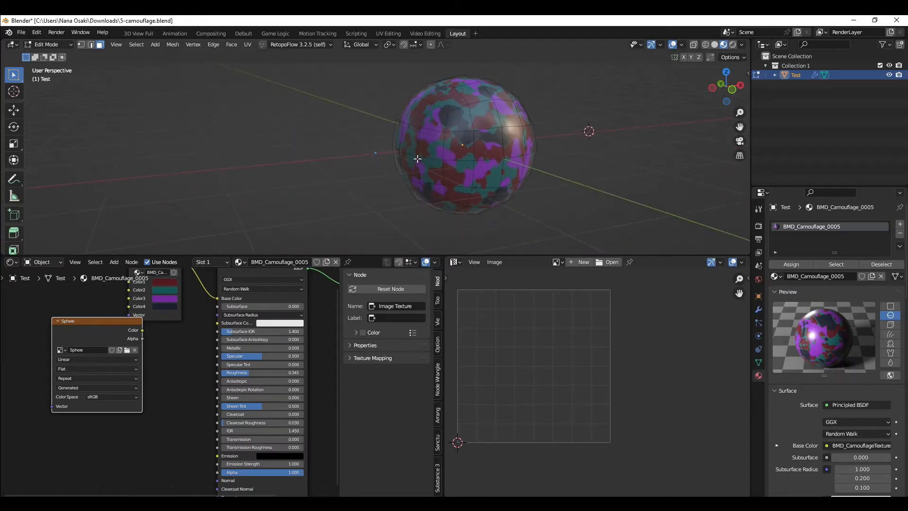
pyautogui.press('a')
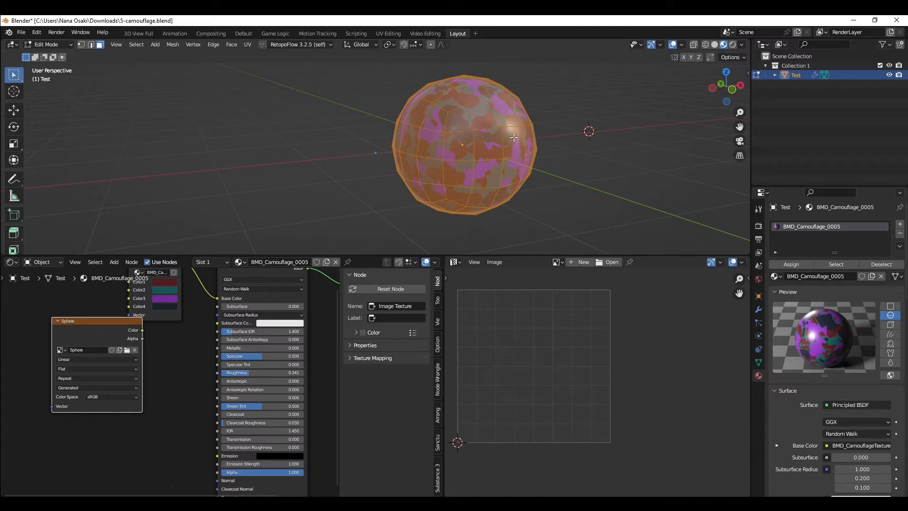
pyautogui.moveTo(514, 138); pyautogui.dragTo(435, 131, button='middle')
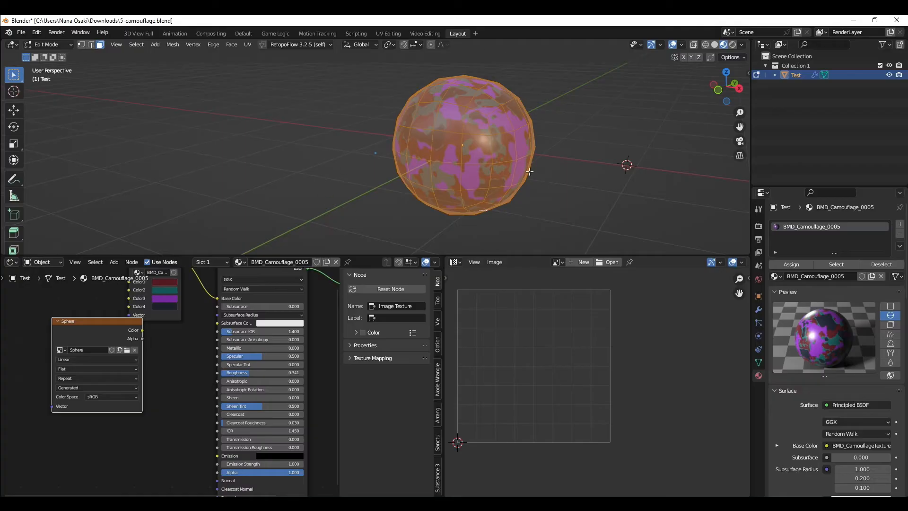
pyautogui.press('u')
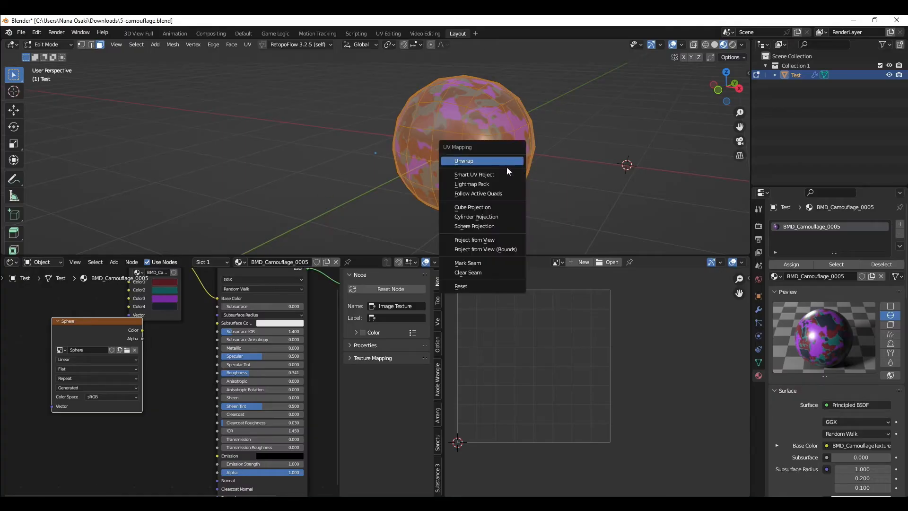
pyautogui.click(466, 175)
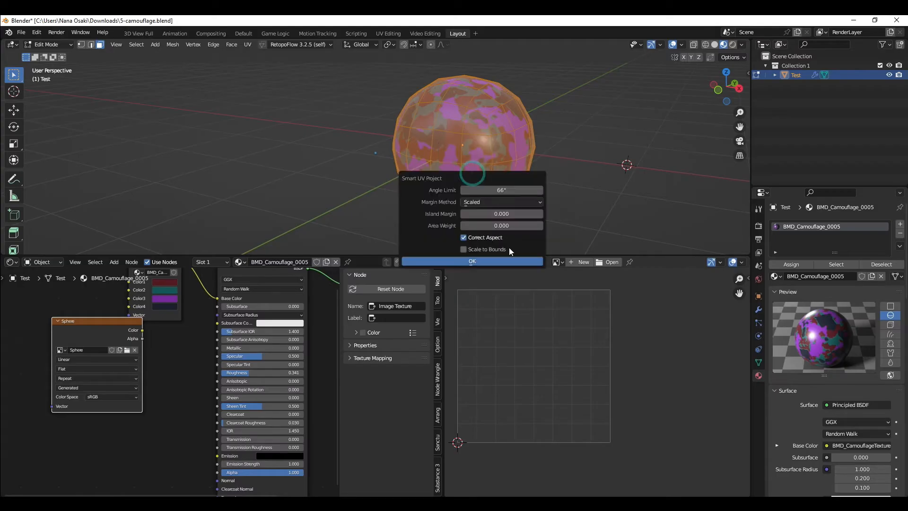
pyautogui.click(482, 261)
# Step: Enable UV sync selection in the UV editor
pyautogui.scroll(-5, 573, 338)
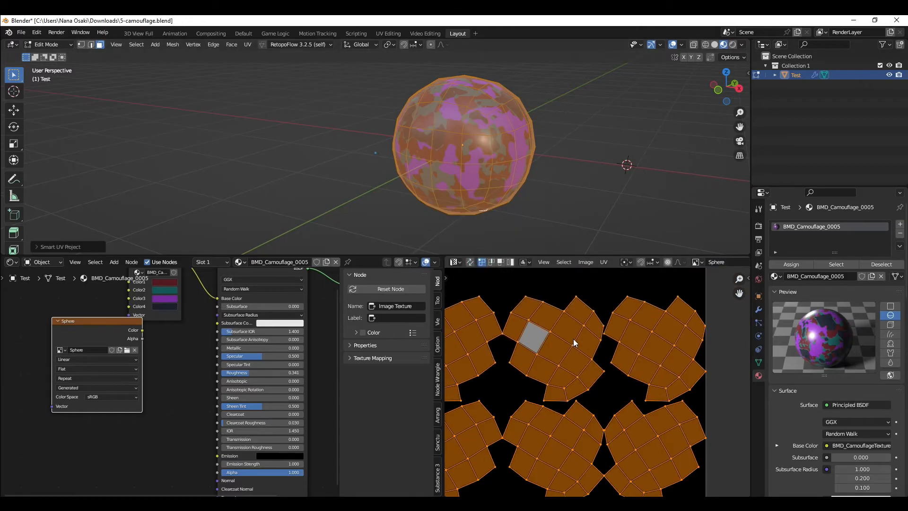
pyautogui.press('g')
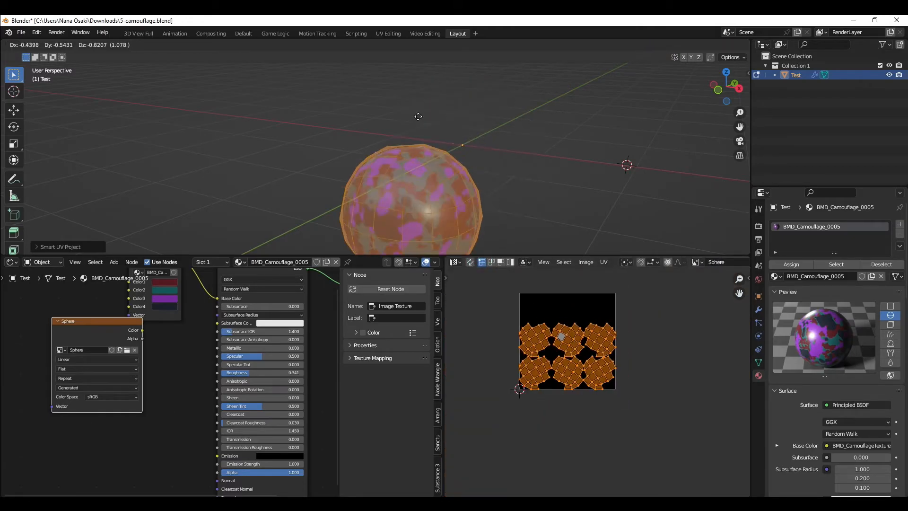
pyautogui.rightClick(463, 234)
pyautogui.scroll(1, 543, 348)
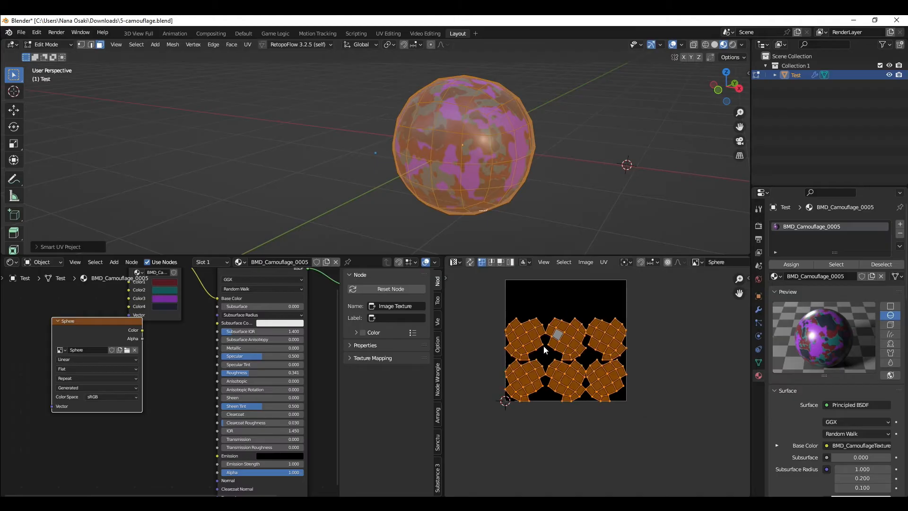
pyautogui.click(497, 339)
pyautogui.moveTo(494, 308); pyautogui.dragTo(662, 418)
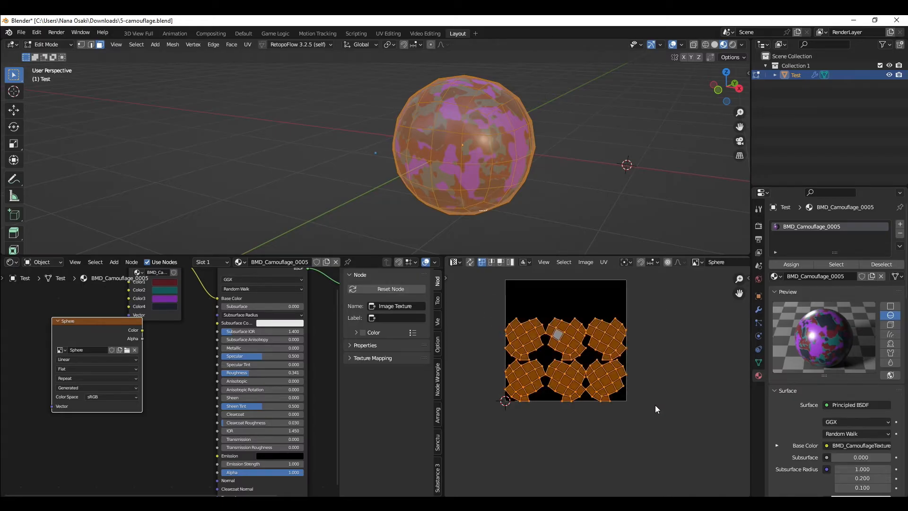
pyautogui.click(469, 262)
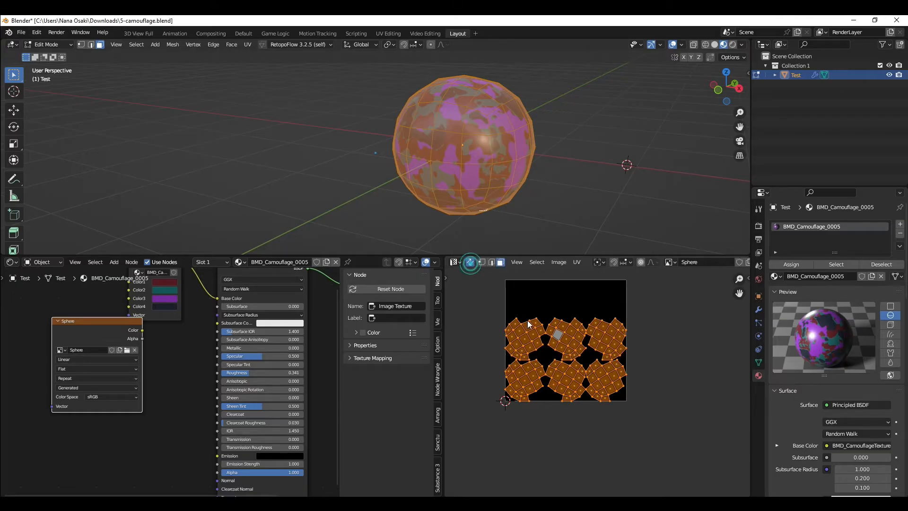
# Step: Select individual UV islands one at a time to see which sphere faces each one covers
pyautogui.hotkey('alt', 'a')
pyautogui.press('l')
pyautogui.click(557, 322)
pyautogui.press('l')
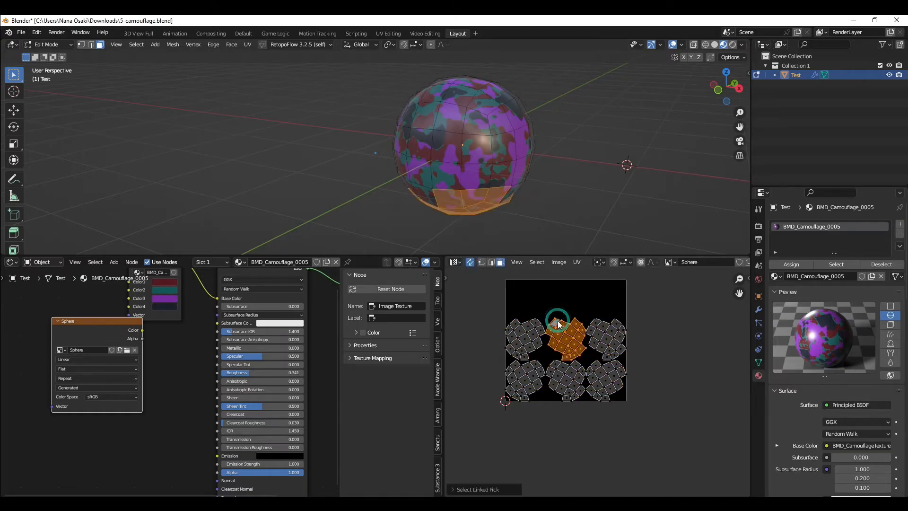
pyautogui.press('l')
pyautogui.click(613, 377)
pyautogui.press('l')
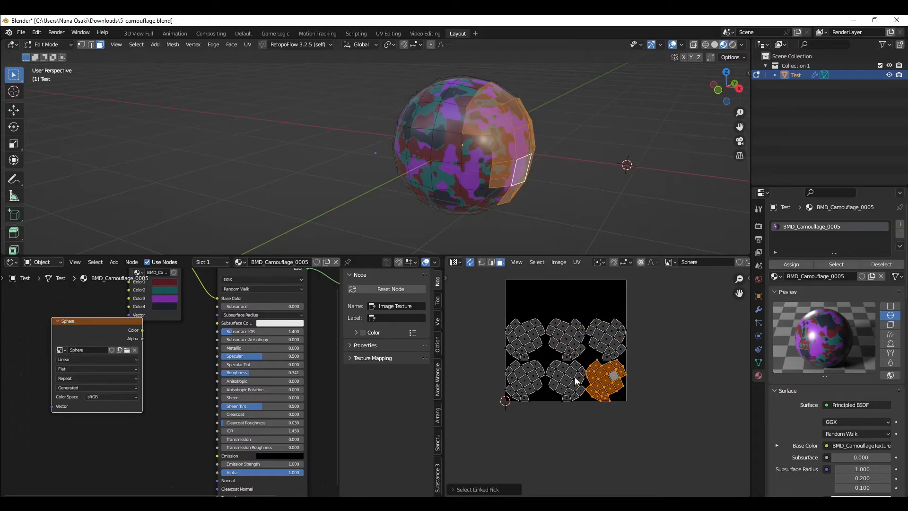
pyautogui.press('l')
pyautogui.press('a')
pyautogui.press('a')
pyautogui.press('u')
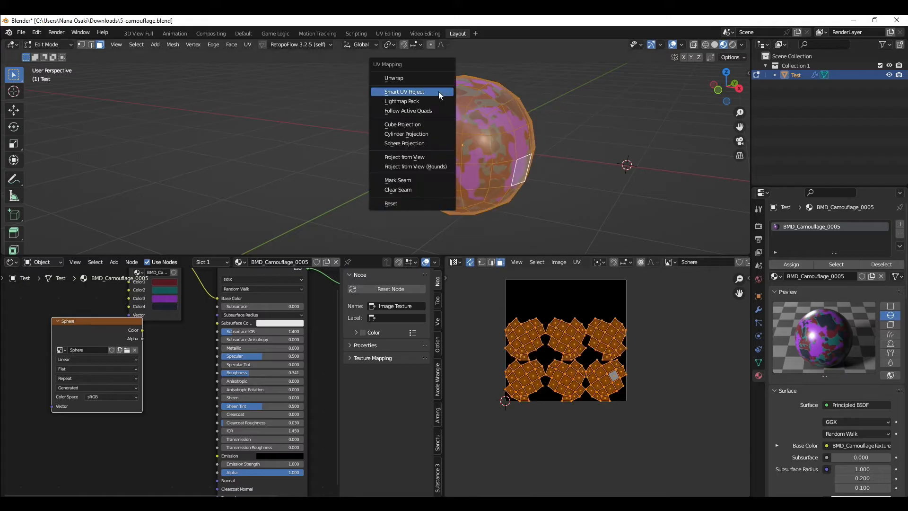
pyautogui.click(433, 91)
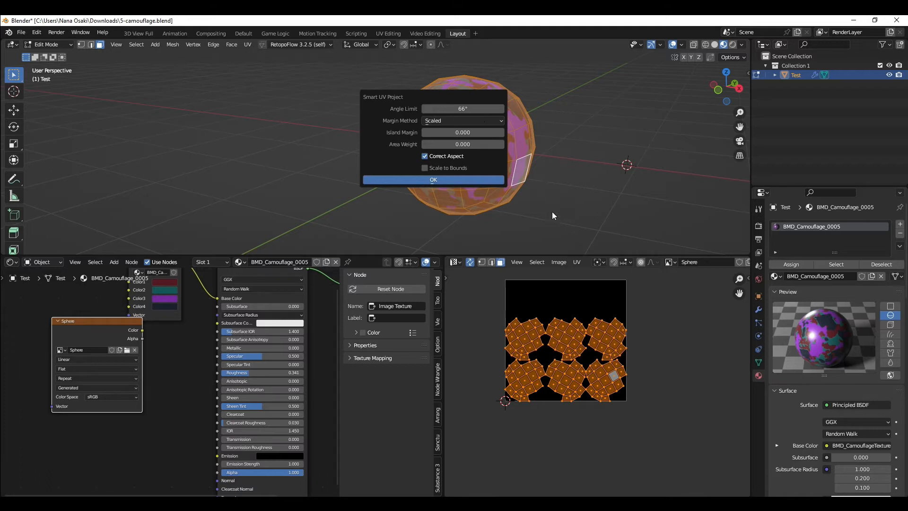
pyautogui.press('Escape')
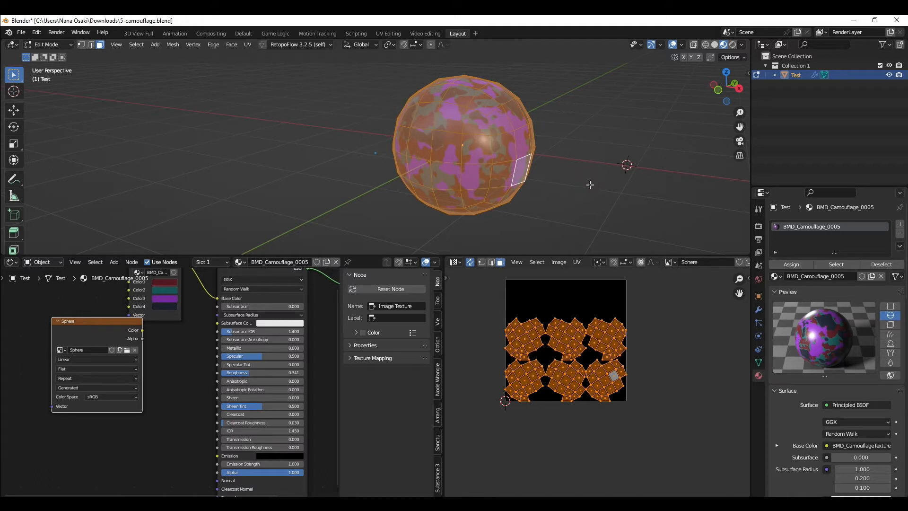
# Step: Switch to edge selection and mark a vertical edge loop around the sphere as a seam
pyautogui.moveTo(586, 185); pyautogui.dragTo(543, 187, button='middle')
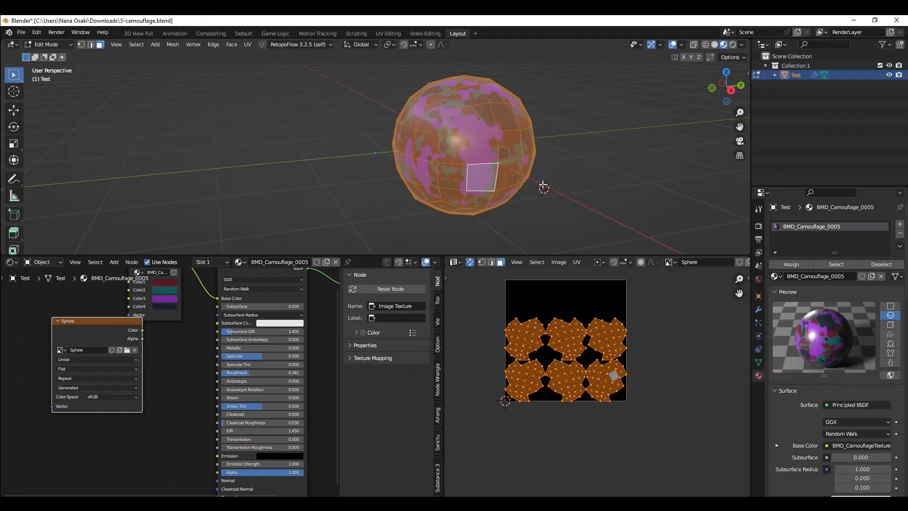
pyautogui.moveTo(541, 186); pyautogui.dragTo(488, 176, button='middle')
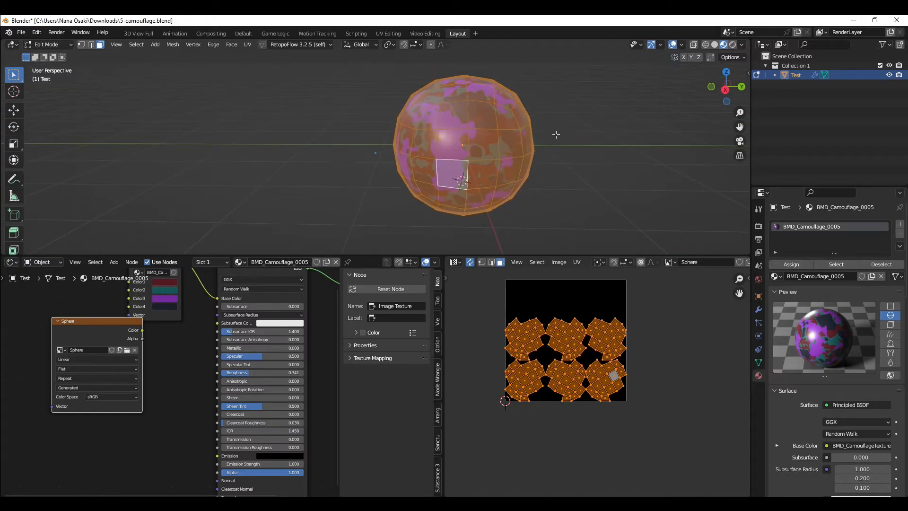
pyautogui.click(476, 142)
pyautogui.press('2')
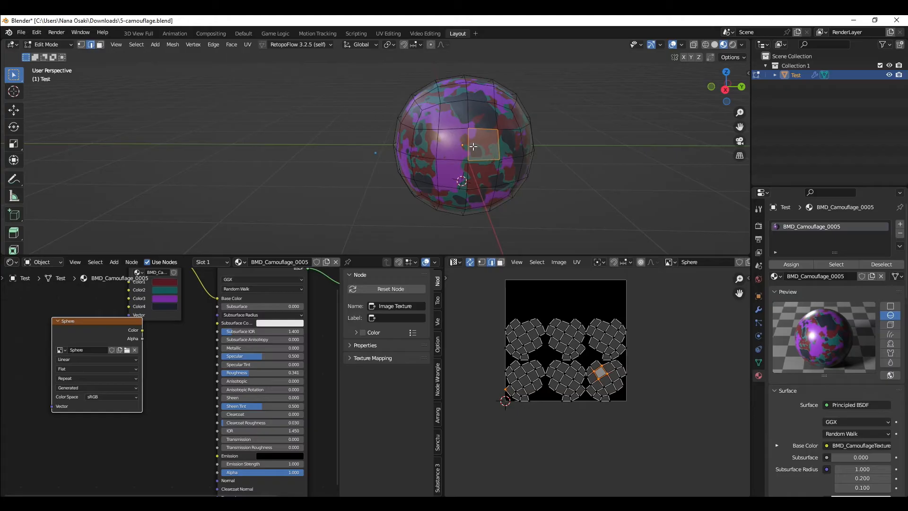
pyautogui.keyDown('alt'); pyautogui.click(468, 144); pyautogui.keyUp('alt')
pyautogui.moveTo(468, 142); pyautogui.dragTo(535, 148, button='middle')
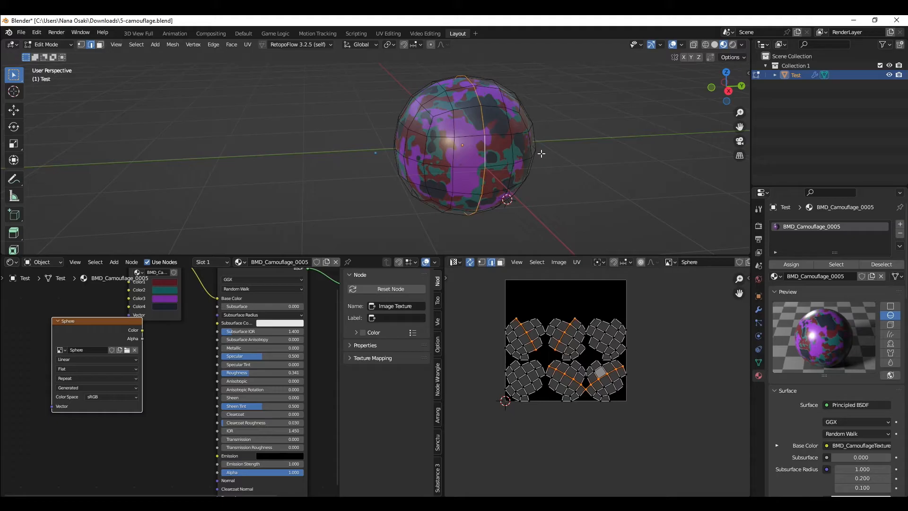
pyautogui.hotkey('ctrl', 'e')
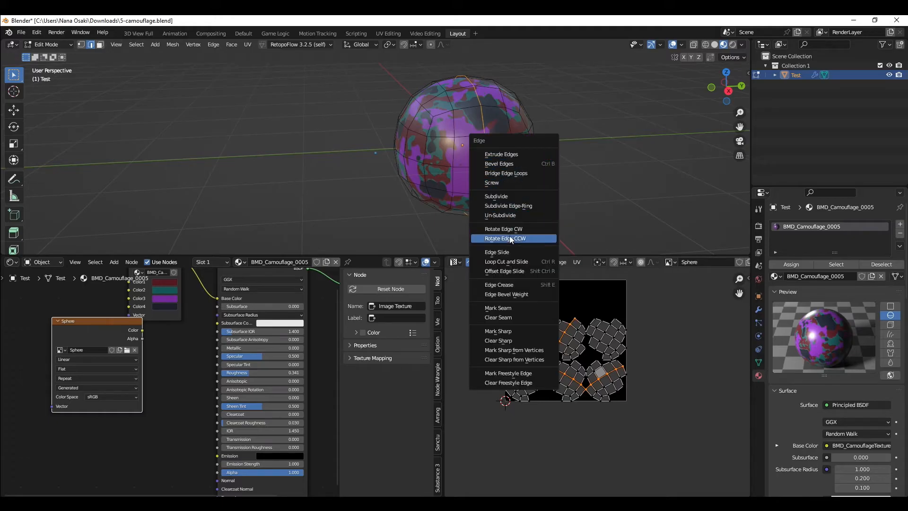
pyautogui.click(510, 309)
# Step: Select all of the sphere's geometry and Unwrap it using the seams
pyautogui.moveTo(496, 170); pyautogui.dragTo(470, 165, button='middle')
pyautogui.press('a')
pyautogui.press('a')
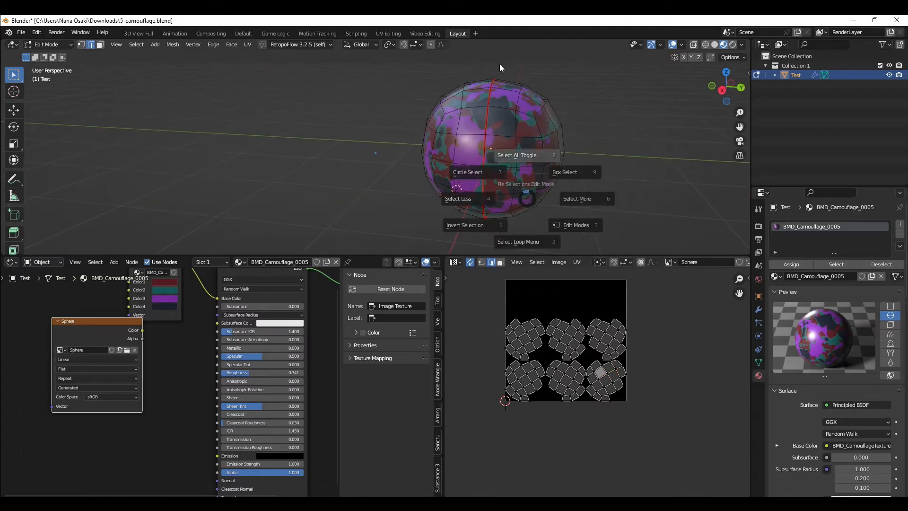
pyautogui.press('u')
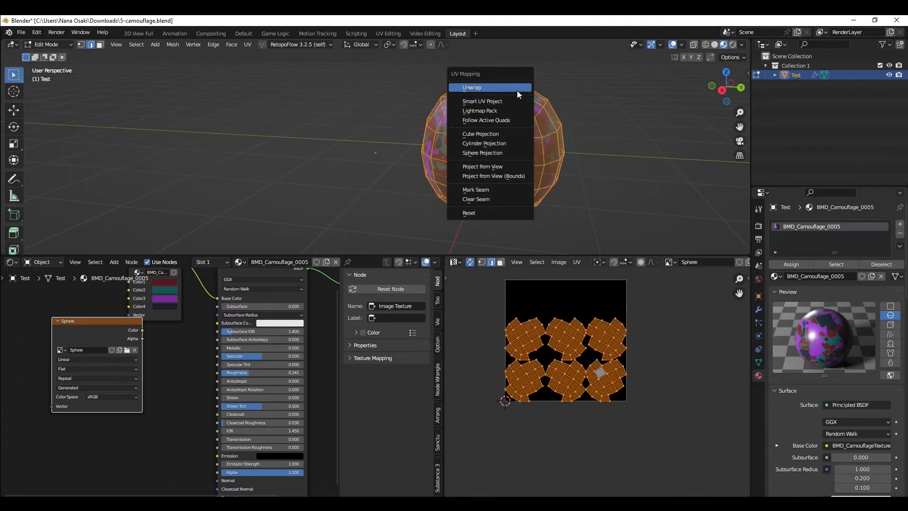
pyautogui.click(481, 89)
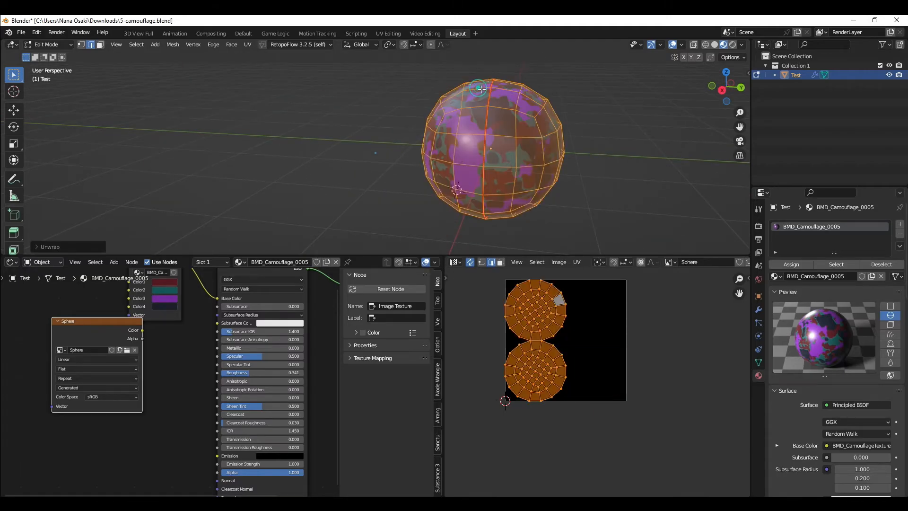
# Step: Examine the two unwrapped UV islands by selecting linked parts and orbiting the sphere
pyautogui.scroll(2, 544, 321)
pyautogui.click(554, 319)
pyautogui.press('l')
pyautogui.click(554, 391)
pyautogui.scroll(-3, 571, 392)
pyautogui.scroll(5, 571, 392)
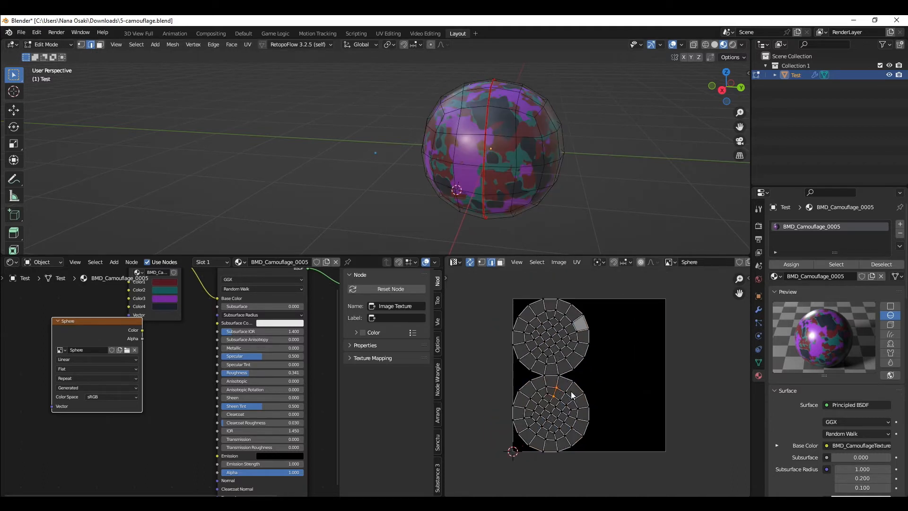
pyautogui.scroll(-1, 571, 392)
pyautogui.scroll(-2, 571, 391)
pyautogui.moveTo(434, 155); pyautogui.dragTo(519, 147, button='middle')
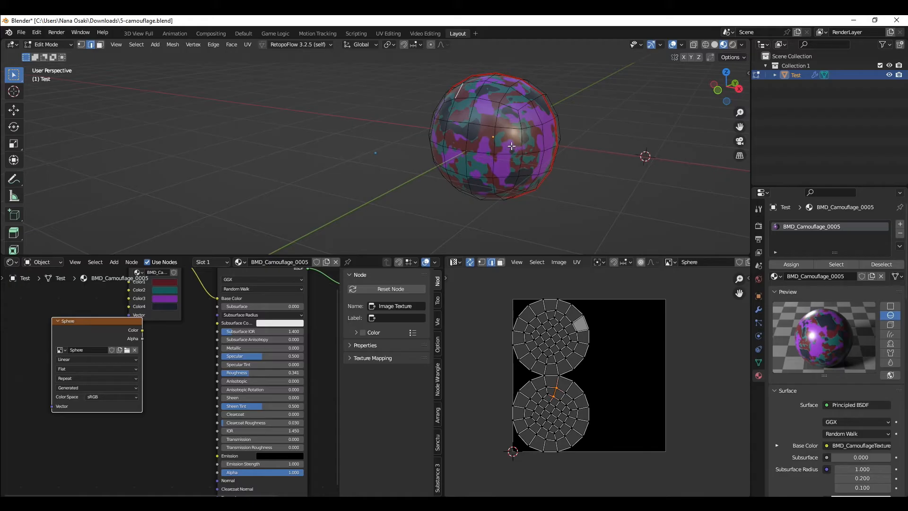
pyautogui.moveTo(519, 147); pyautogui.dragTo(479, 159, button='middle')
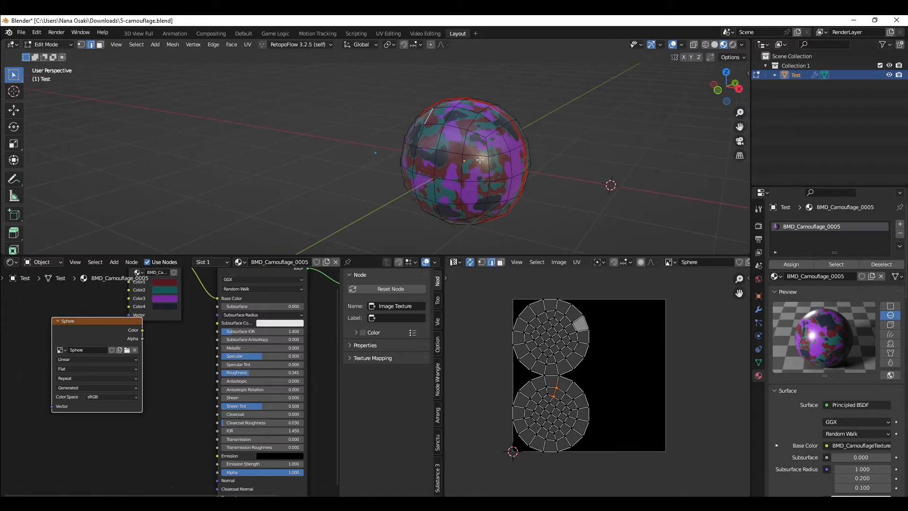
pyautogui.moveTo(479, 160); pyautogui.dragTo(474, 142, button='middle')
pyautogui.click(506, 145)
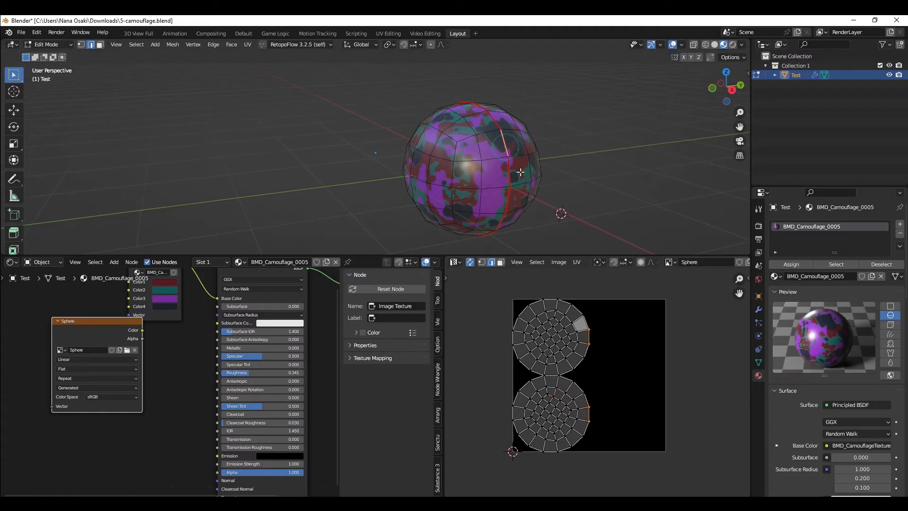
pyautogui.press('a')
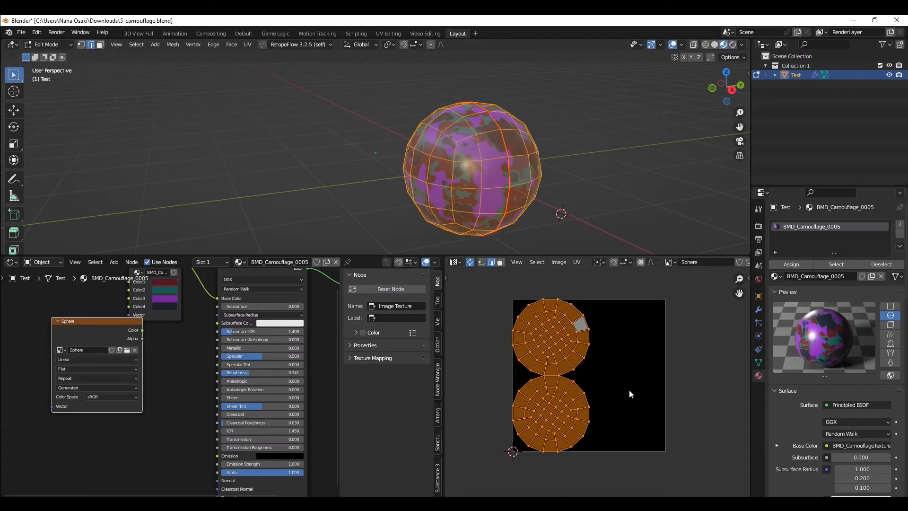
# Step: Box-select the right halves of both UV islands to compare with the sphere, then reselect everything and zoom in
pyautogui.press('b')
pyautogui.moveTo(556, 308); pyautogui.dragTo(718, 438)
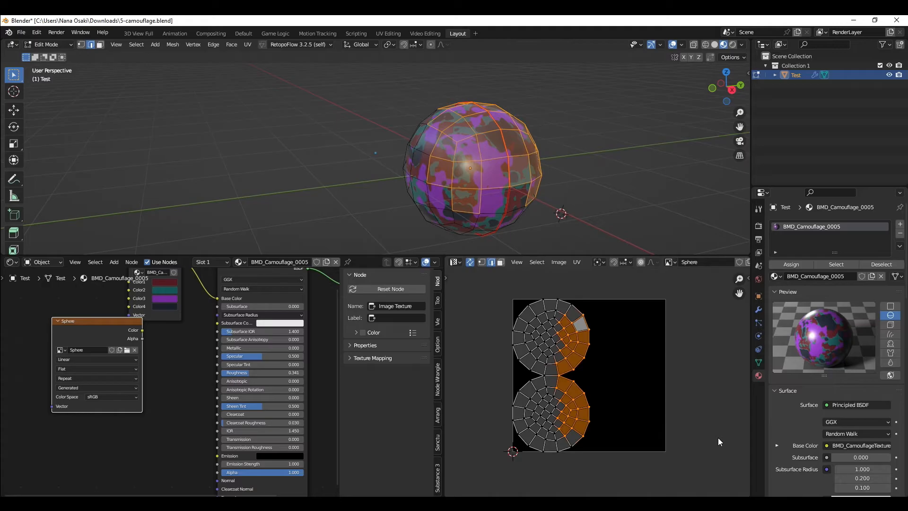
pyautogui.scroll(-1, 690, 432)
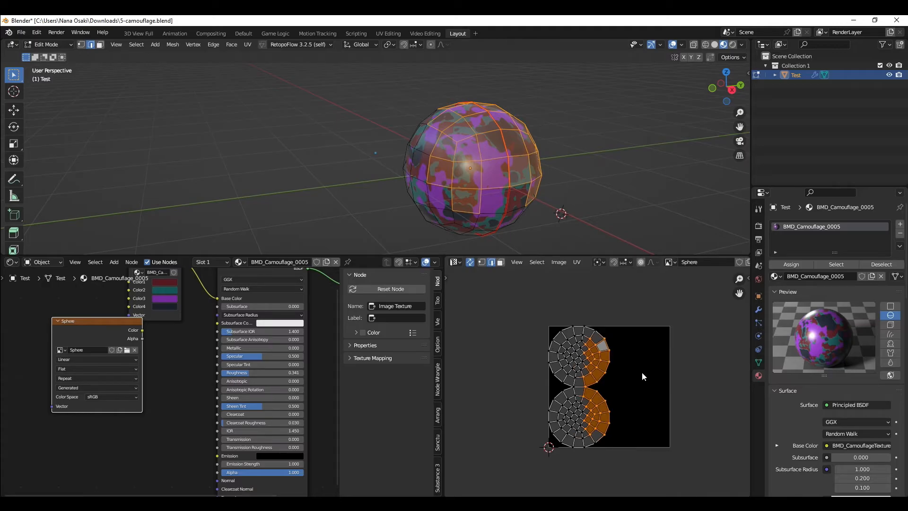
pyautogui.scroll(2, 642, 371)
pyautogui.scroll(-1, 640, 370)
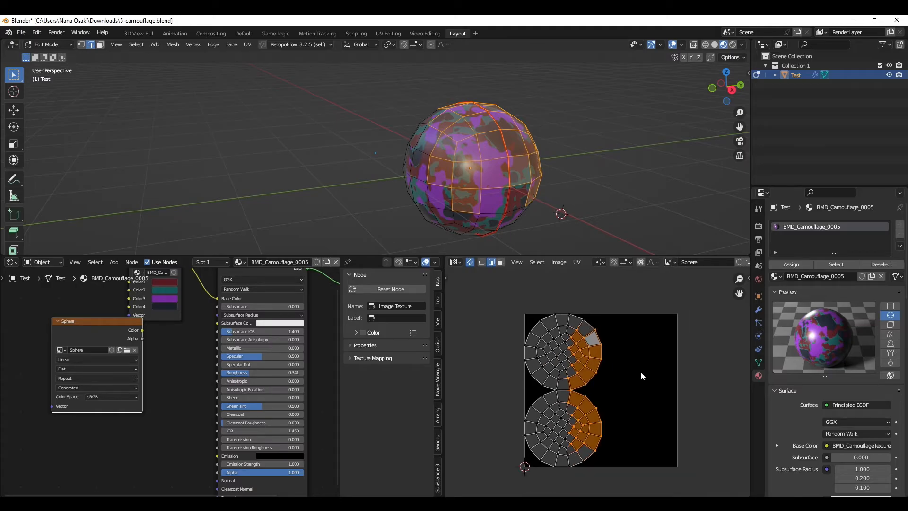
pyautogui.scroll(-1, 640, 371)
pyautogui.hotkey('alt', 'a')
pyautogui.press('a')
pyautogui.scroll(3, 634, 371)
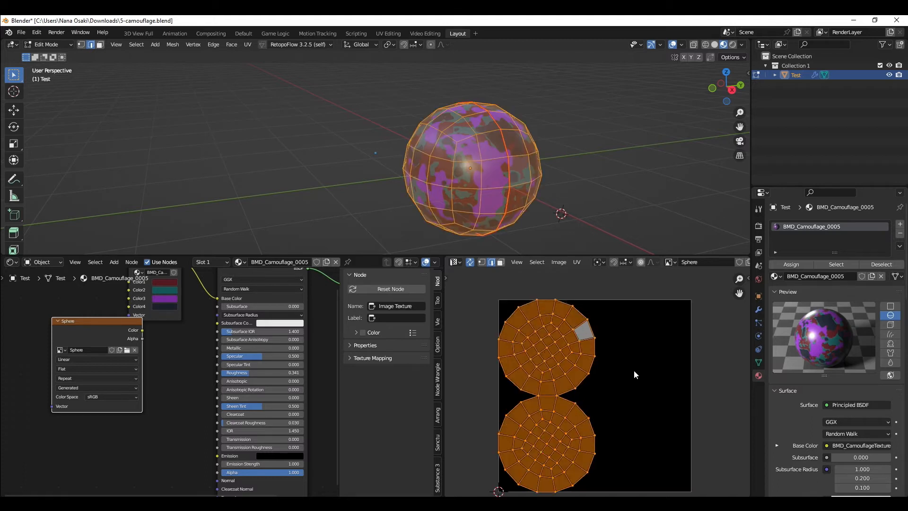
pyautogui.scroll(5, 567, 350)
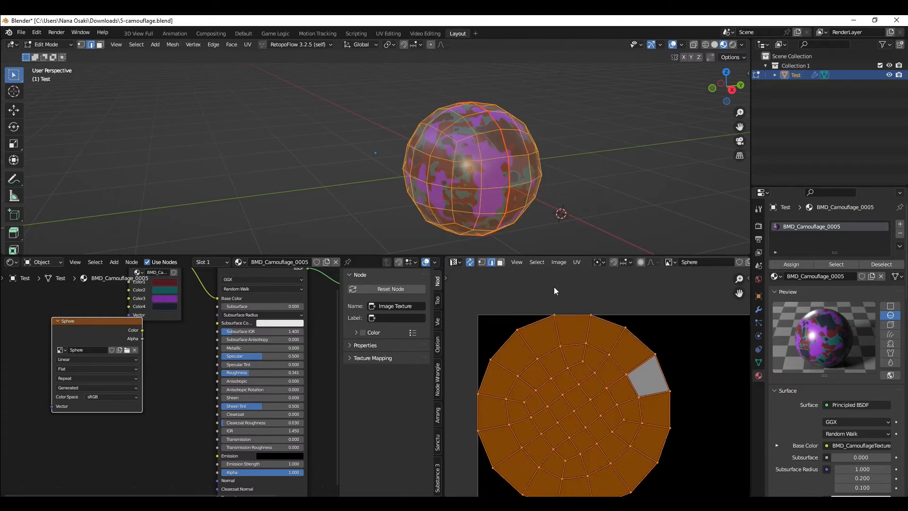
# Step: Scale the selected UV islands in the UV editor
pyautogui.scroll(1, 557, 320)
pyautogui.scroll(-1, 596, 352)
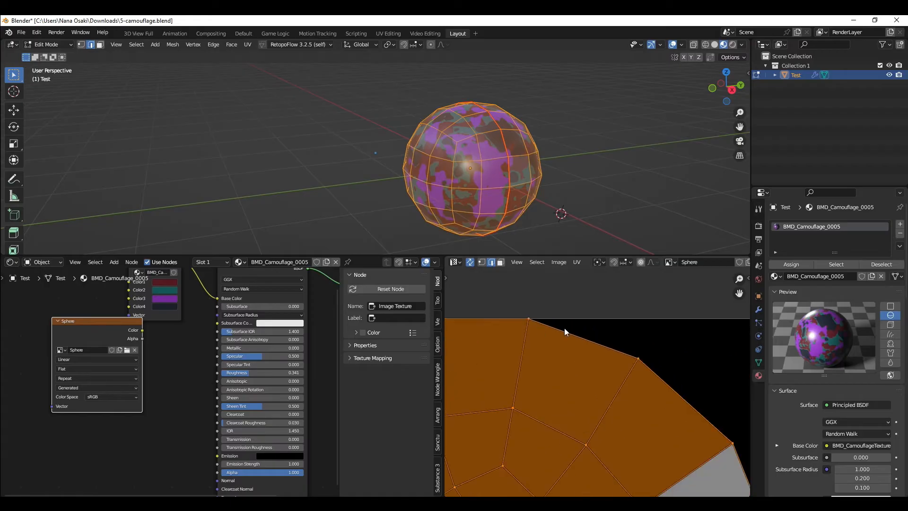
pyautogui.scroll(-1, 598, 303)
pyautogui.scroll(1, 482, 320)
pyautogui.moveTo(482, 320); pyautogui.dragTo(562, 325, button='middle')
pyautogui.press('d')
pyautogui.moveTo(559, 298)
pyautogui.mouseDown()
pyautogui.moveTo(524, 298)
pyautogui.moveTo(673, 323)
pyautogui.moveTo(579, 292)
pyautogui.mouseUp()
pyautogui.moveTo(648, 293)
pyautogui.mouseDown(button='right')
pyautogui.moveTo(594, 291)
pyautogui.moveTo(531, 305)
pyautogui.moveTo(538, 327)
pyautogui.moveTo(631, 335)
pyautogui.mouseUp(button='right')
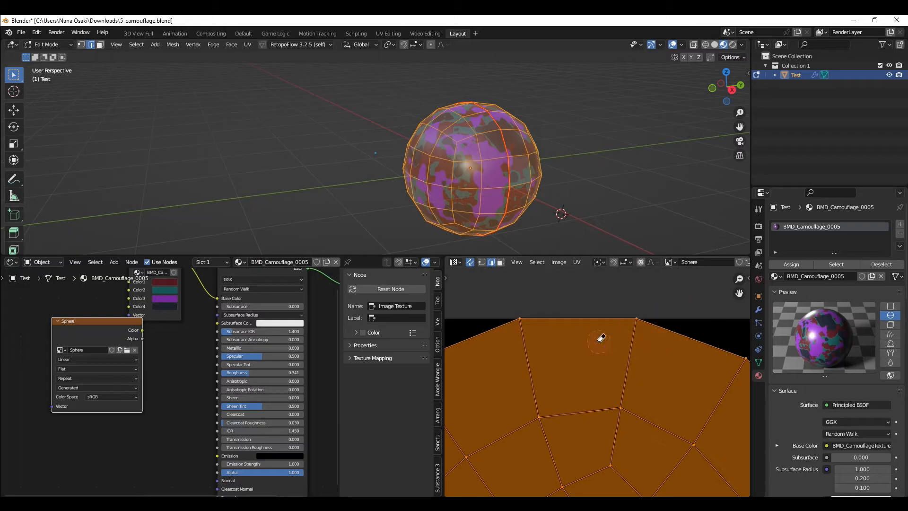
pyautogui.press('s')
pyautogui.click(635, 314)
pyautogui.scroll(-7, 635, 314)
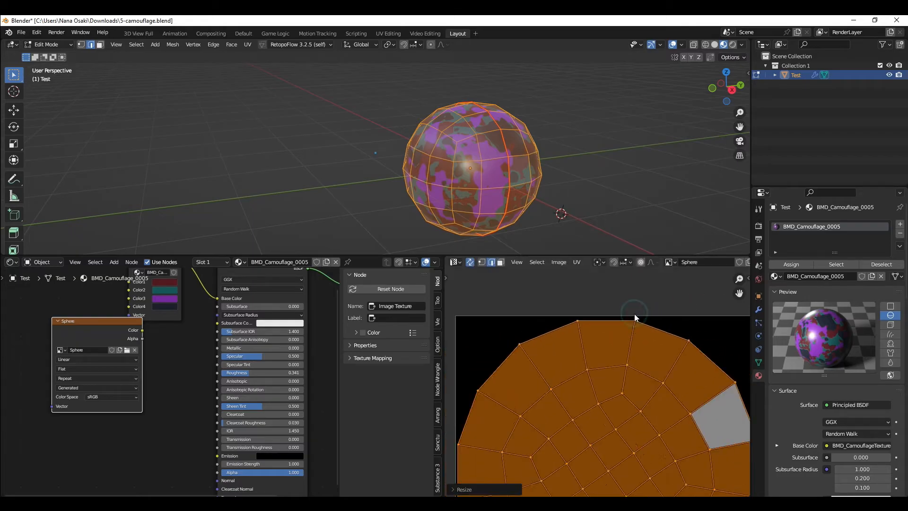
pyautogui.moveTo(636, 368); pyautogui.dragTo(638, 311, button='middle')
pyautogui.scroll(4, 606, 310)
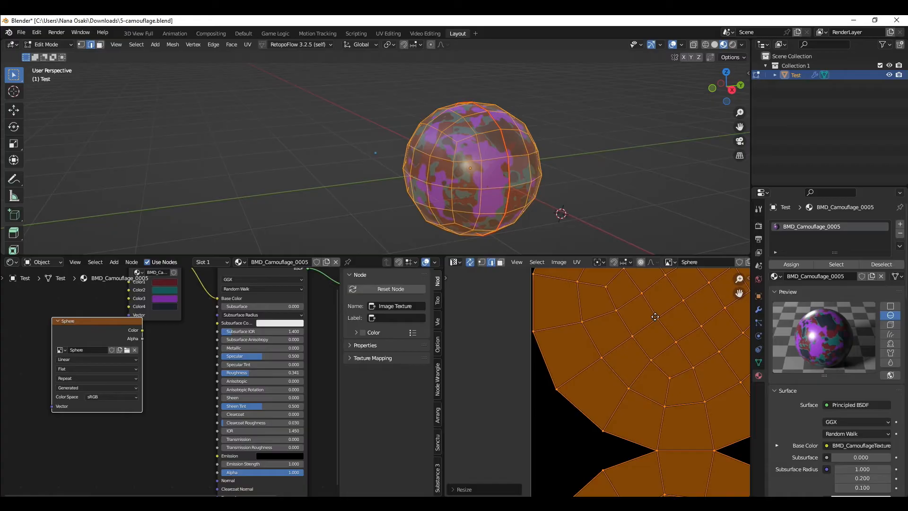
# Step: Make the Sphere image texture node the active node in the shader editor
pyautogui.press('Tab')
pyautogui.scroll(-2, 588, 311)
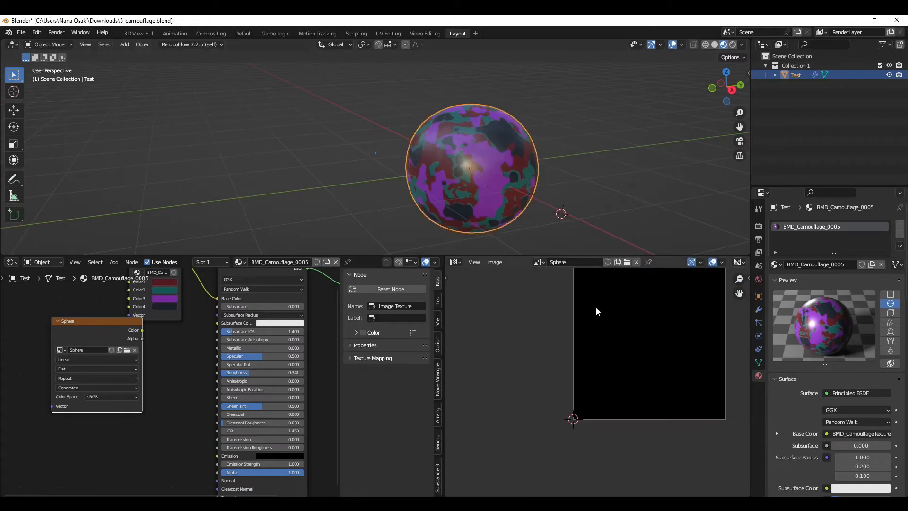
pyautogui.moveTo(597, 311); pyautogui.dragTo(544, 354, button='middle')
pyautogui.press('Tab')
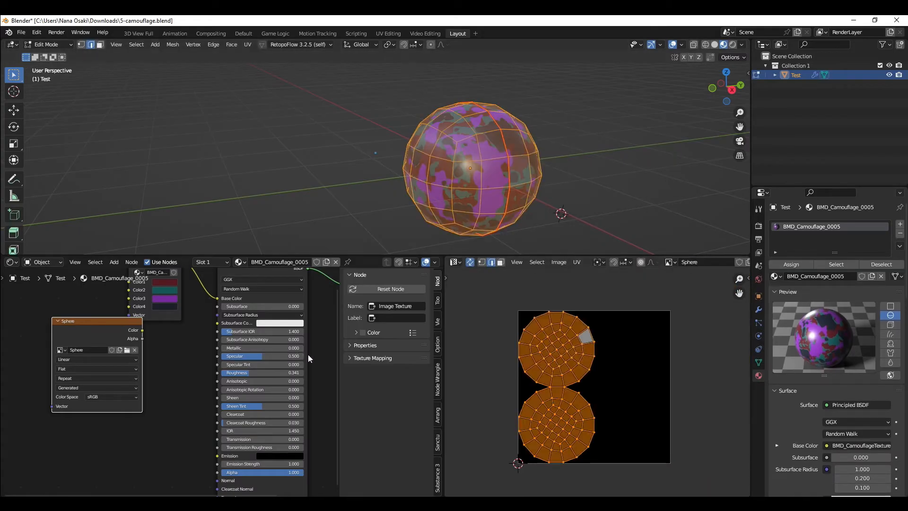
pyautogui.click(53, 332)
pyautogui.press('g')
pyautogui.rightClick(101, 344)
# Step: Box-select parts of the UV islands to compare with the sphere, then select everything and leave Edit Mode
pyautogui.click(467, 324)
pyautogui.moveTo(483, 294); pyautogui.dragTo(630, 454)
pyautogui.moveTo(498, 407); pyautogui.dragTo(605, 469)
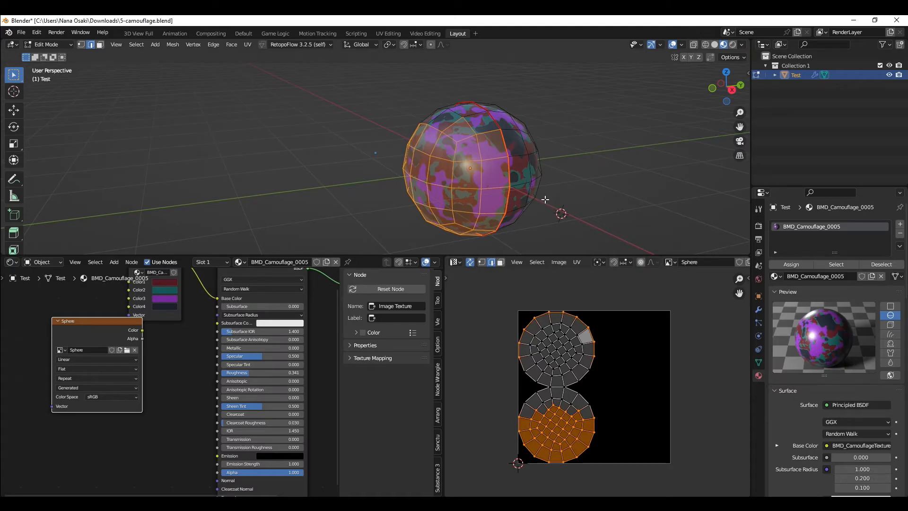
pyautogui.hotkey('alt', 'a')
pyautogui.moveTo(497, 296); pyautogui.dragTo(669, 477)
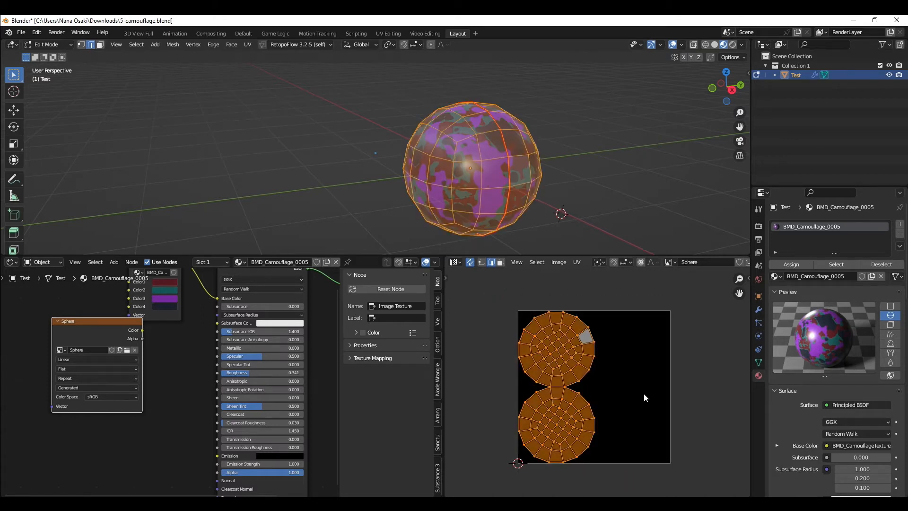
pyautogui.press('Tab')
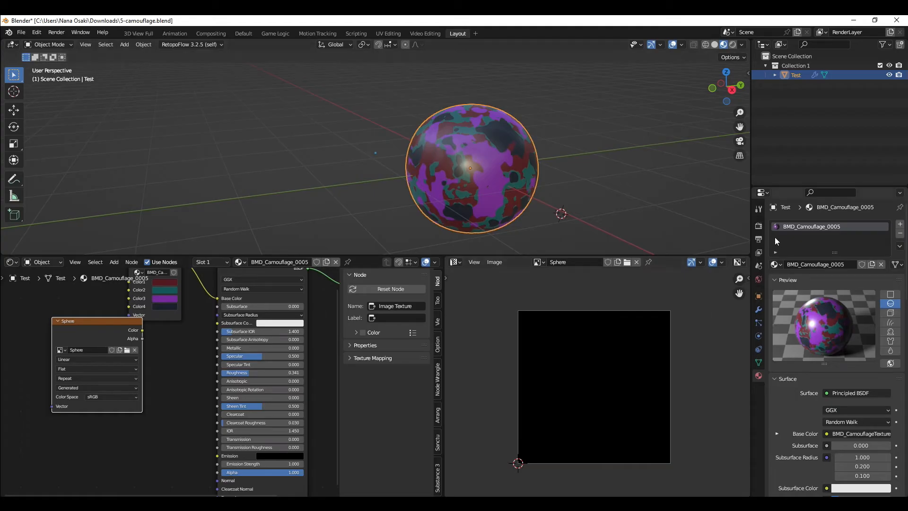
# Step: Open the render properties and switch the render engine to Eevee, then back to Cycles
pyautogui.click(759, 226)
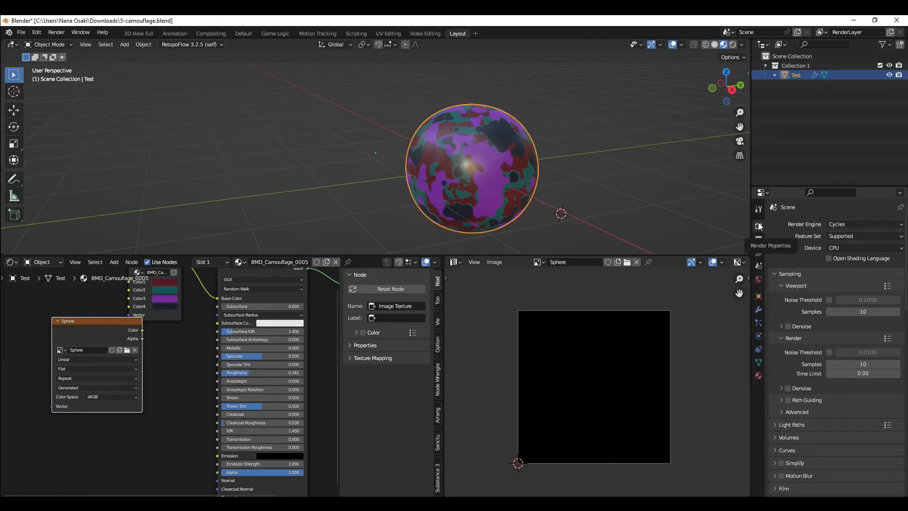
pyautogui.click(833, 224)
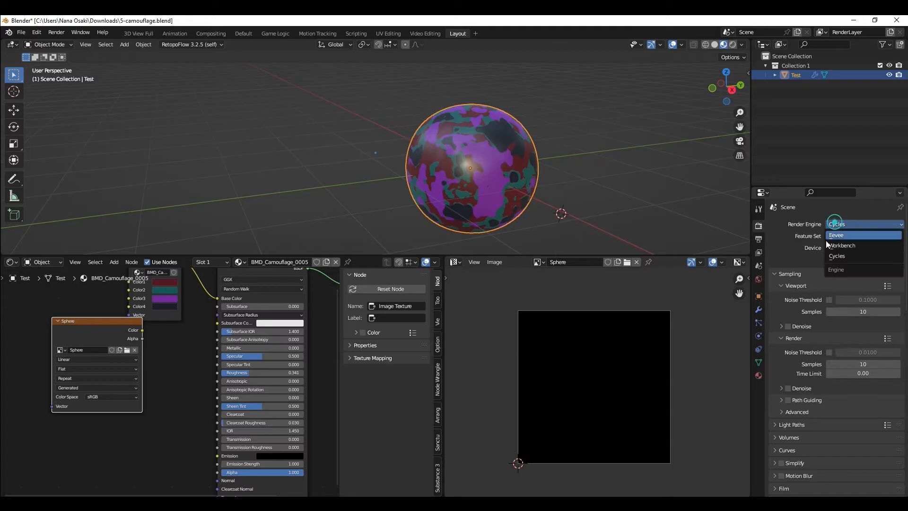
pyautogui.click(853, 235)
pyautogui.click(847, 223)
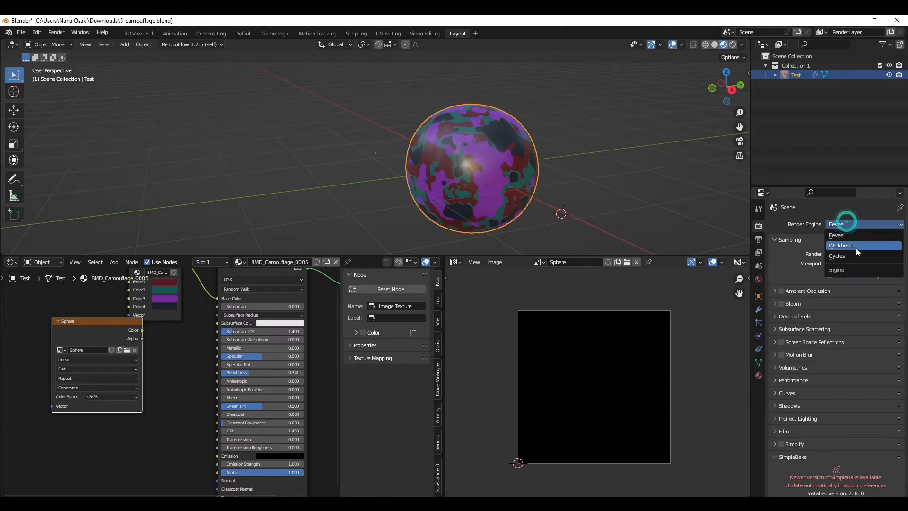
pyautogui.click(854, 254)
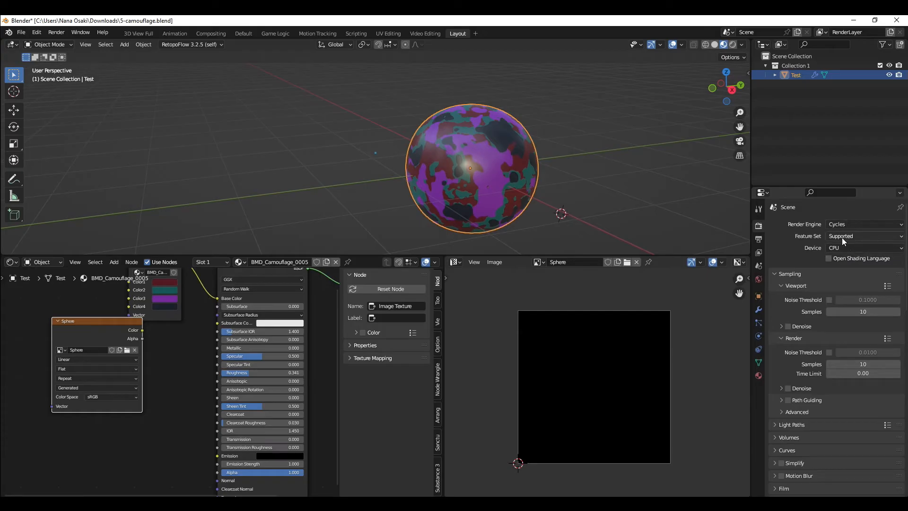
# Step: Collapse the Sampling and SimpleBake sections and expand the Bake panel to check the Bake Type options
pyautogui.click(794, 274)
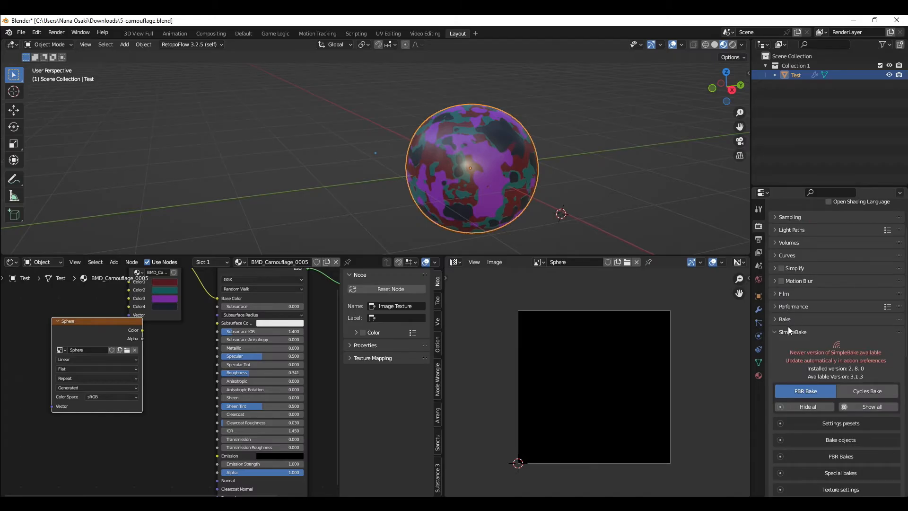
pyautogui.click(783, 331)
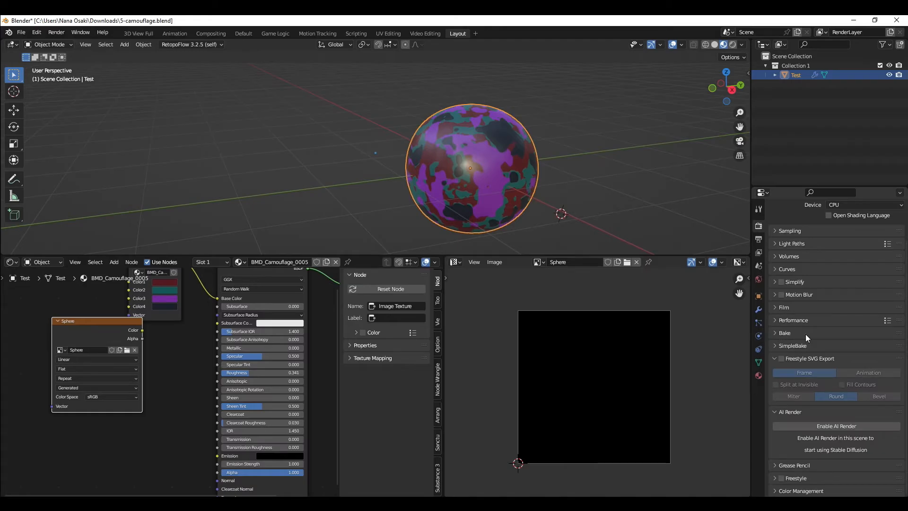
pyautogui.click(804, 334)
pyautogui.click(793, 334)
pyautogui.click(785, 333)
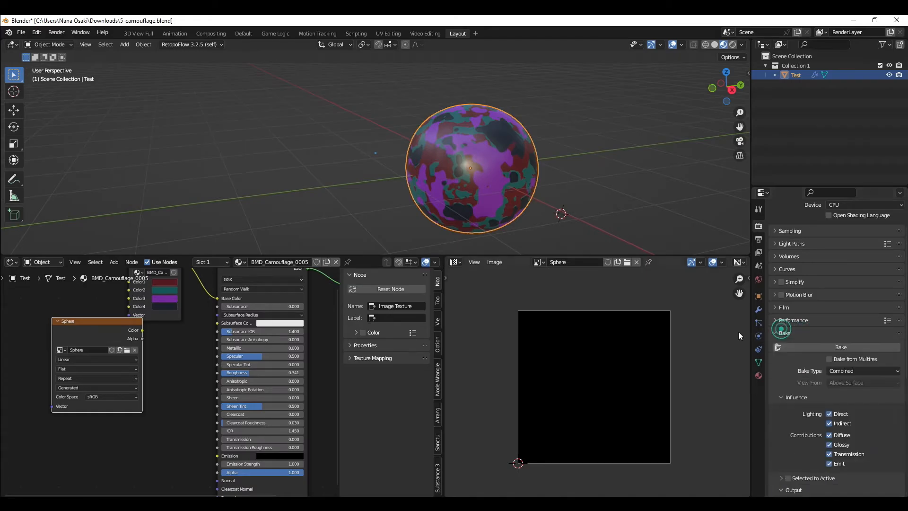
pyautogui.scroll(-3, 788, 333)
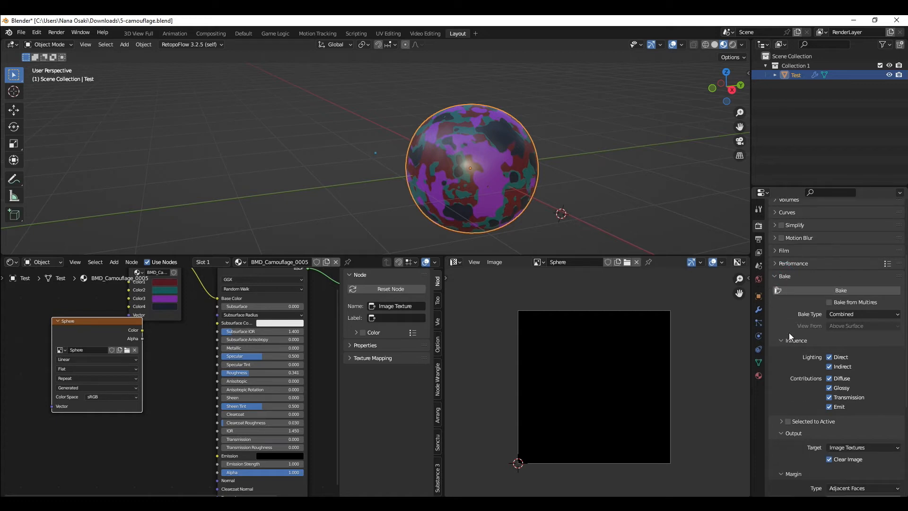
pyautogui.click(860, 315)
pyautogui.click(638, 206)
# Step: Switch the viewport to rendered shading
pyautogui.press('z')
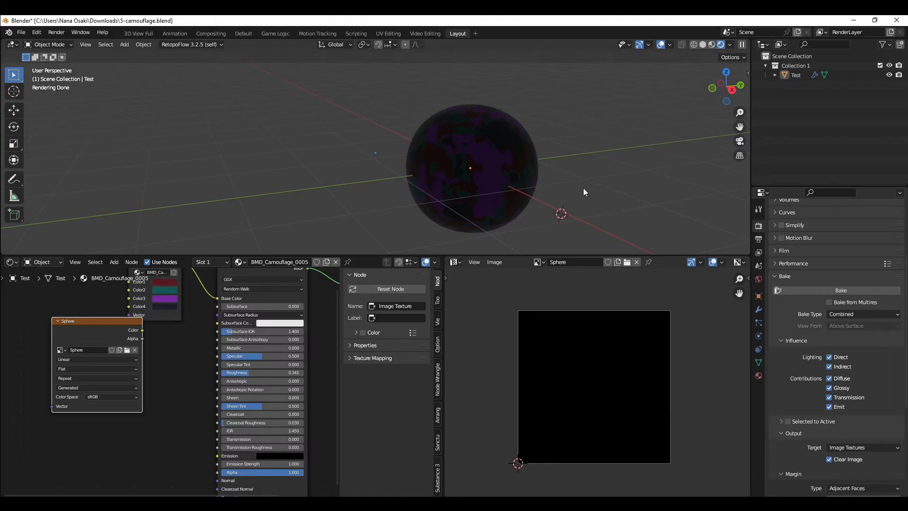
pyautogui.scroll(-1, 512, 162)
pyautogui.moveTo(512, 163); pyautogui.dragTo(371, 174, button='middle')
# Step: Add an Area light and rotate it 90 degrees about the X axis
pyautogui.hotkey('shift', 'a')
pyautogui.moveTo(345, 292)
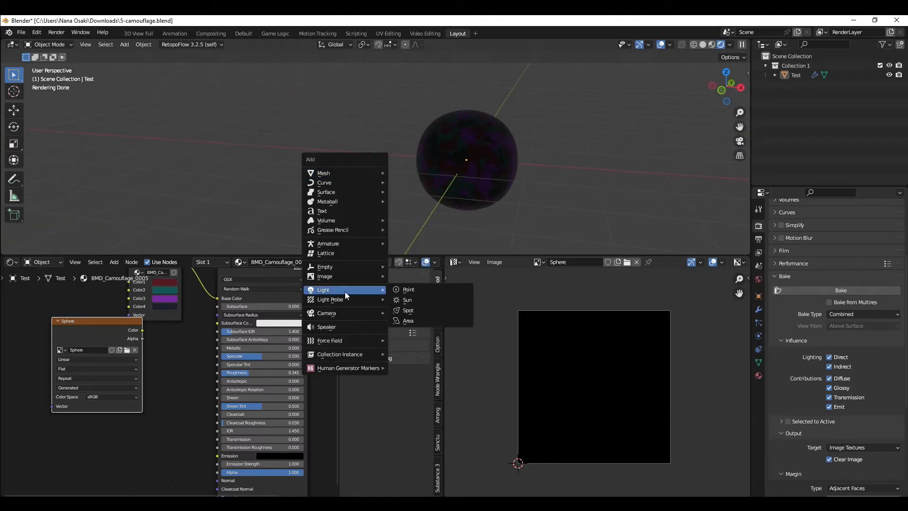
pyautogui.click(408, 320)
pyautogui.write('rx')
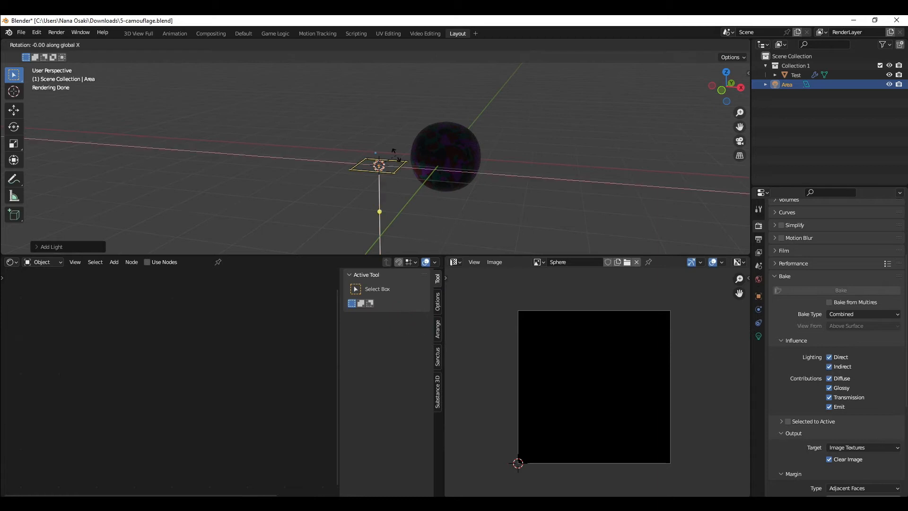
pyautogui.write('90')
pyautogui.click(396, 155)
pyautogui.moveTo(397, 155); pyautogui.dragTo(402, 157, button='middle')
# Step: Move and scale the area light so it faces the sphere, and raise its power
pyautogui.scroll(-1, 402, 157)
pyautogui.press('g')
pyautogui.click(480, 177)
pyautogui.press('s')
pyautogui.click(582, 194)
pyautogui.moveTo(496, 143); pyautogui.dragTo(467, 155, button='middle')
pyautogui.press('g')
pyautogui.press('y')
pyautogui.click(458, 157)
pyautogui.click(757, 332)
pyautogui.moveTo(833, 285); pyautogui.dragTo(893, 286)
# Step: Reselect the sphere object
pyautogui.moveTo(441, 179); pyautogui.dragTo(474, 158, button='middle')
pyautogui.press('a')
pyautogui.click(487, 84)
pyautogui.moveTo(487, 114); pyautogui.dragTo(455, 137, button='middle')
pyautogui.click(455, 137)
pyautogui.moveTo(376, 202); pyautogui.dragTo(427, 192, button='middle')
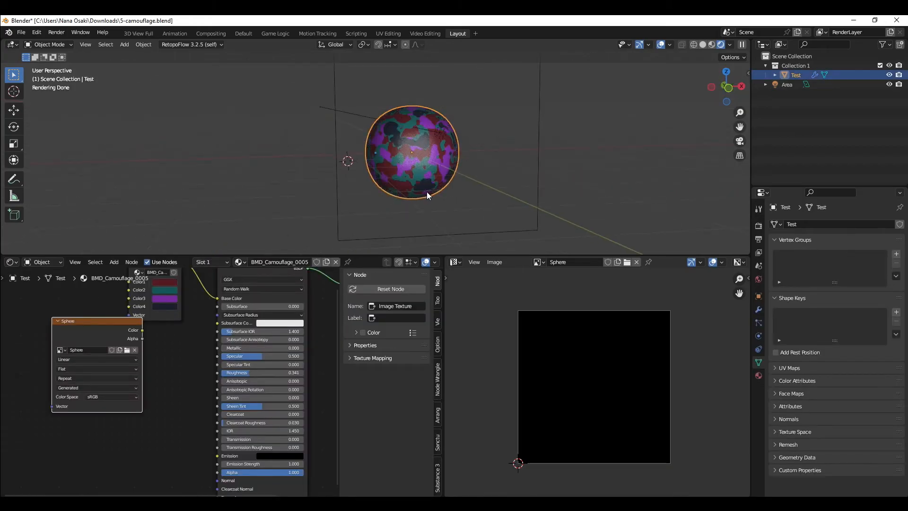
# Step: Set the bake margin size to 2 px in the render properties
pyautogui.click(759, 226)
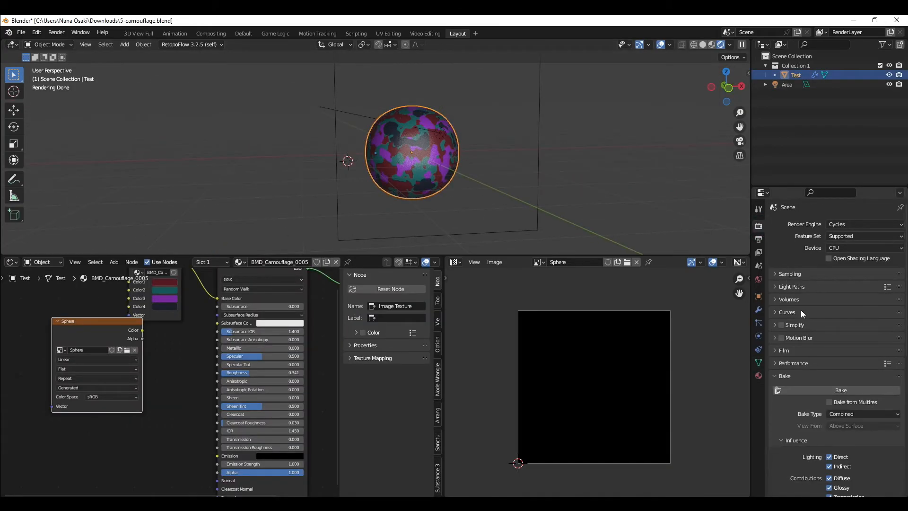
pyautogui.scroll(-5, 813, 349)
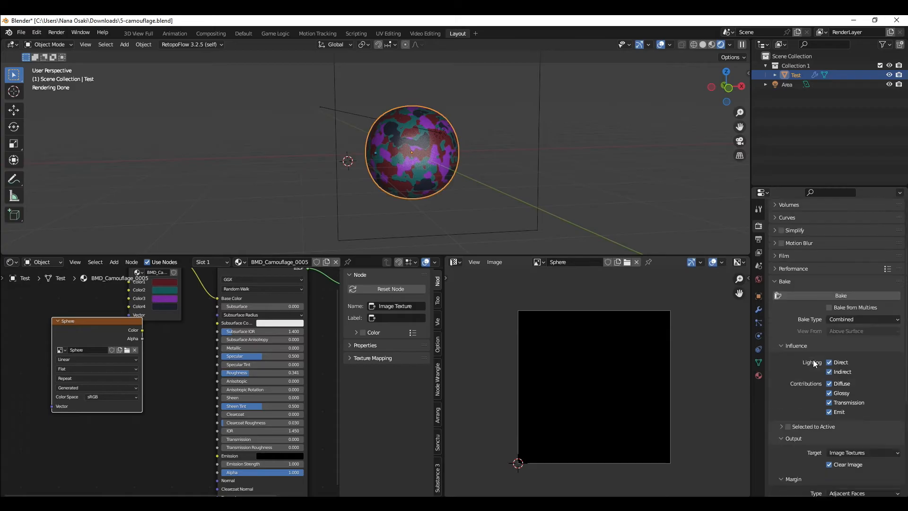
pyautogui.scroll(-1, 813, 363)
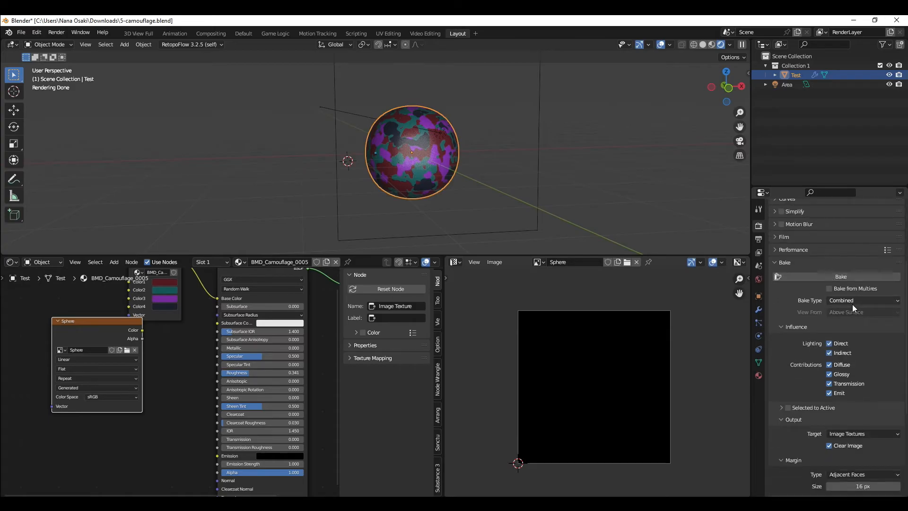
pyautogui.scroll(-3, 861, 413)
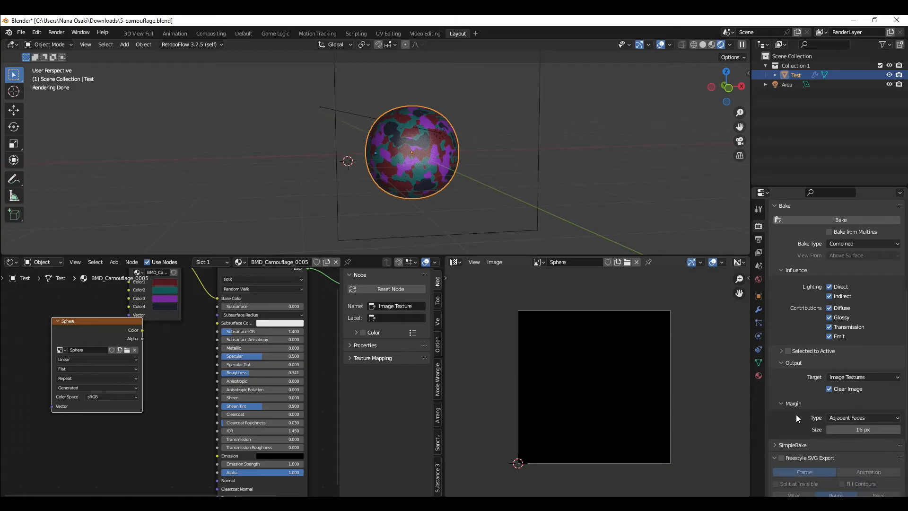
pyautogui.click(859, 424)
pyautogui.write('2')
pyautogui.press('Return')
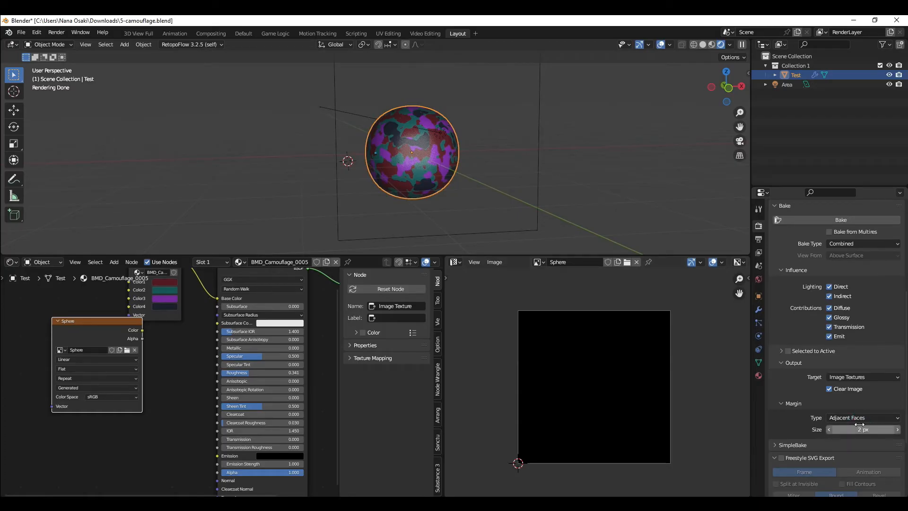
# Step: Enter Edit Mode and inspect the UV layout closely in the UV editor, then return to Object Mode
pyautogui.hotkey('ctrl', 'Tab')
pyautogui.click(449, 108)
pyautogui.scroll(4, 590, 329)
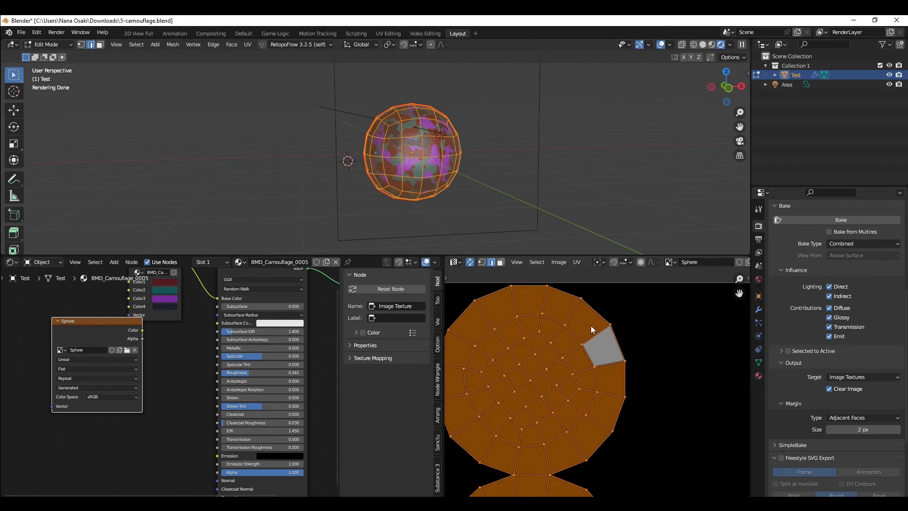
pyautogui.scroll(6, 591, 326)
pyautogui.moveTo(635, 315)
pyautogui.mouseDown()
pyautogui.moveTo(639, 336)
pyautogui.moveTo(654, 330)
pyautogui.moveTo(648, 321)
pyautogui.moveTo(620, 324)
pyautogui.moveTo(628, 344)
pyautogui.mouseUp()
pyautogui.rightClick(625, 320)
pyautogui.moveTo(607, 326); pyautogui.dragTo(681, 355, button='right')
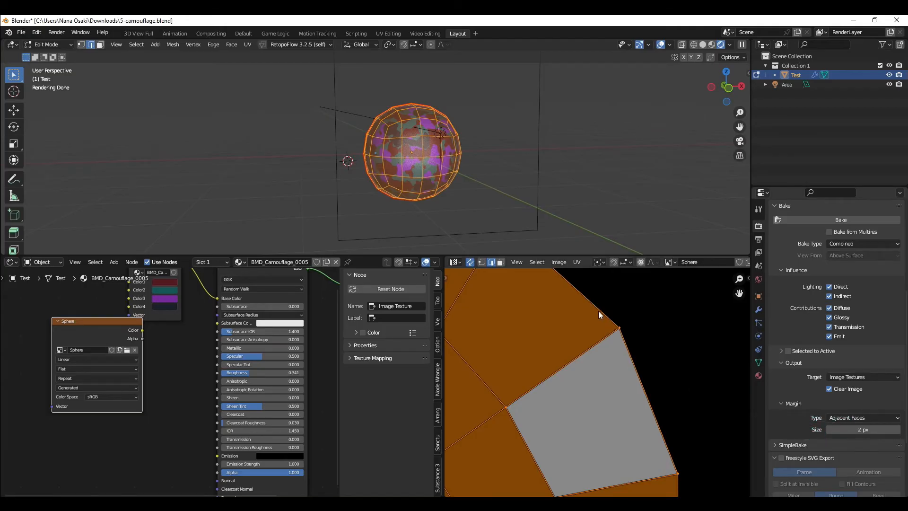
pyautogui.moveTo(573, 286); pyautogui.dragTo(629, 328)
pyautogui.moveTo(586, 302)
pyautogui.mouseDown(button='right')
pyautogui.moveTo(648, 365)
pyautogui.moveTo(570, 284)
pyautogui.mouseUp(button='right')
pyautogui.press('Tab')
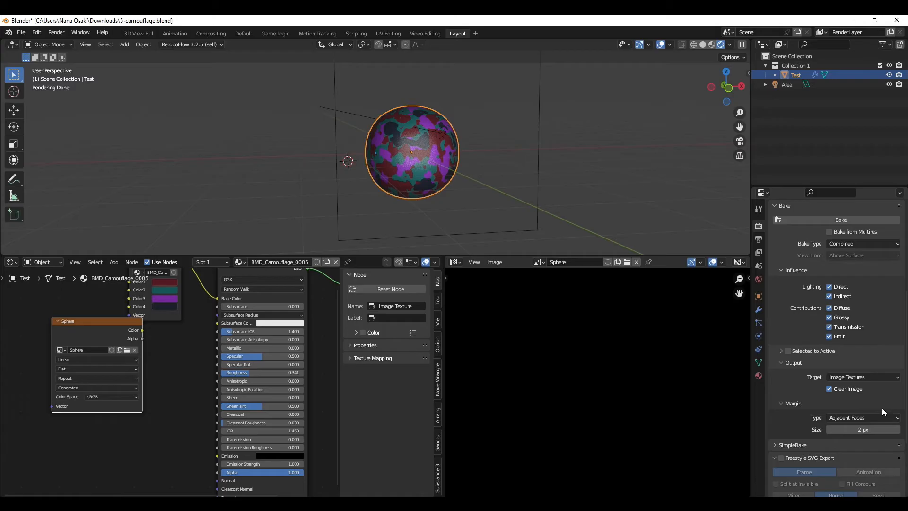
# Step: Bake the sphere's combined lighting into the active image texture
pyautogui.scroll(3, 882, 407)
pyautogui.scroll(-3, 861, 394)
pyautogui.click(852, 221)
# Step: Examine the baked image in the image editor and compare it with the sphere
pyautogui.scroll(-5, 521, 339)
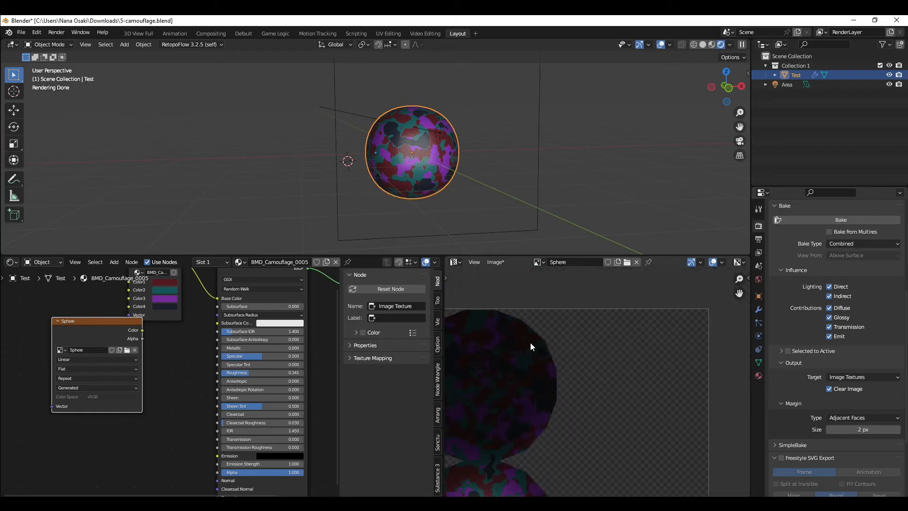
pyautogui.moveTo(532, 339); pyautogui.dragTo(654, 395, button='middle')
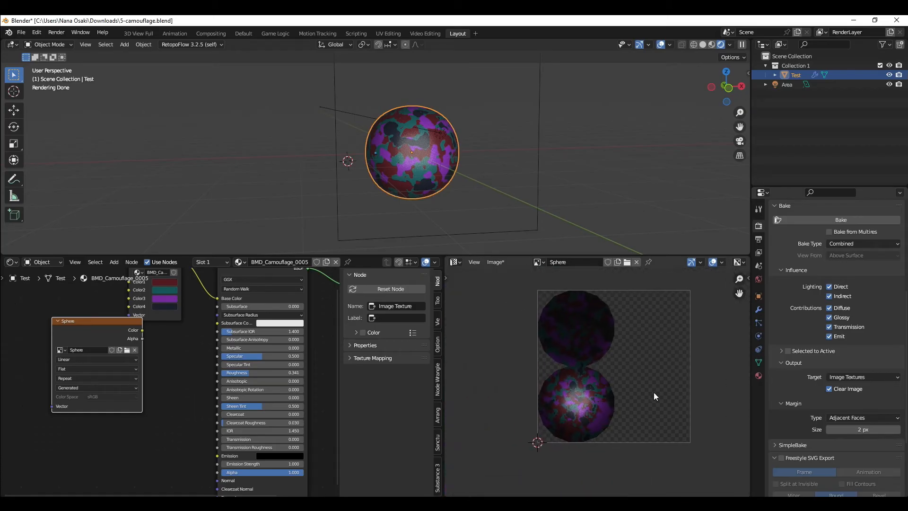
pyautogui.scroll(2, 572, 398)
pyautogui.moveTo(419, 124); pyautogui.dragTo(436, 159, button='middle')
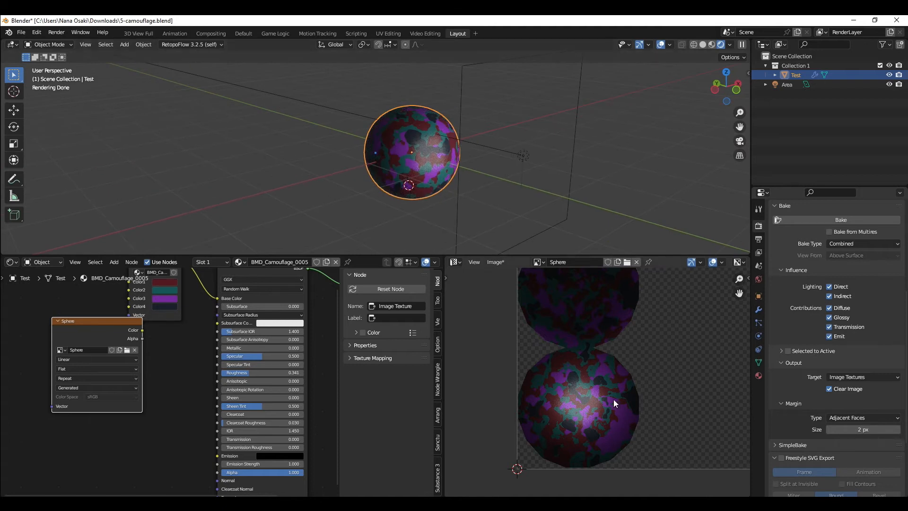
pyautogui.scroll(-1, 582, 388)
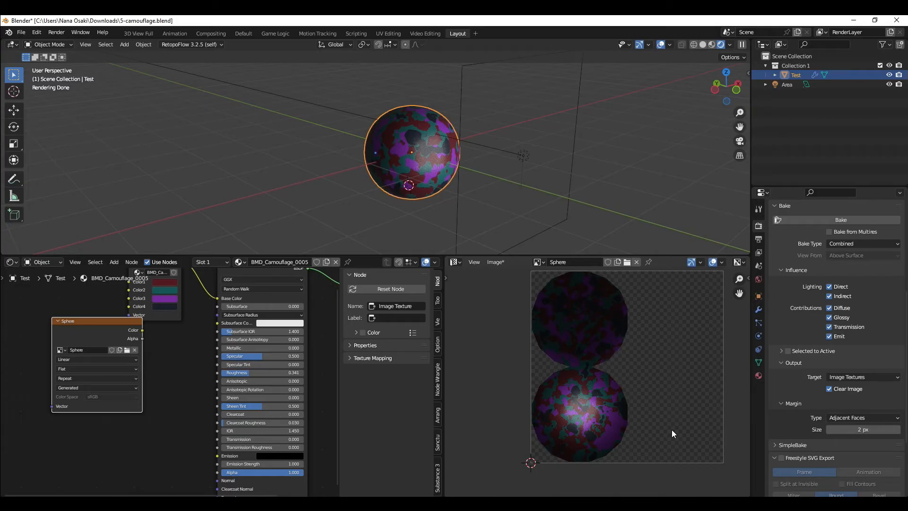
# Step: Set the Bake Type to Diffuse
pyautogui.click(835, 243)
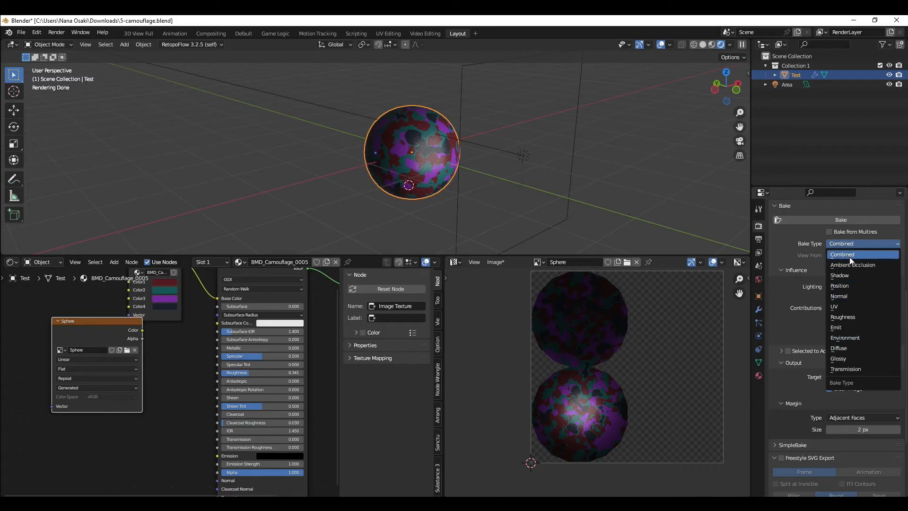
pyautogui.click(849, 345)
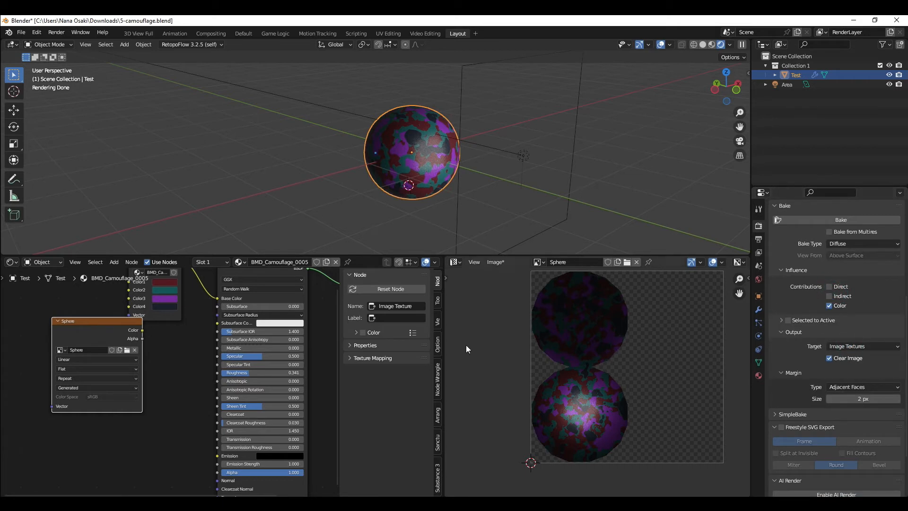
# Step: Move the Sphere image texture node next to the camouflage group and shader nodes in the node editor
pyautogui.scroll(-3, 153, 338)
pyautogui.moveTo(158, 338); pyautogui.dragTo(175, 365, button='middle')
pyautogui.moveTo(118, 359); pyautogui.dragTo(191, 335, button='middle')
pyautogui.click(191, 335)
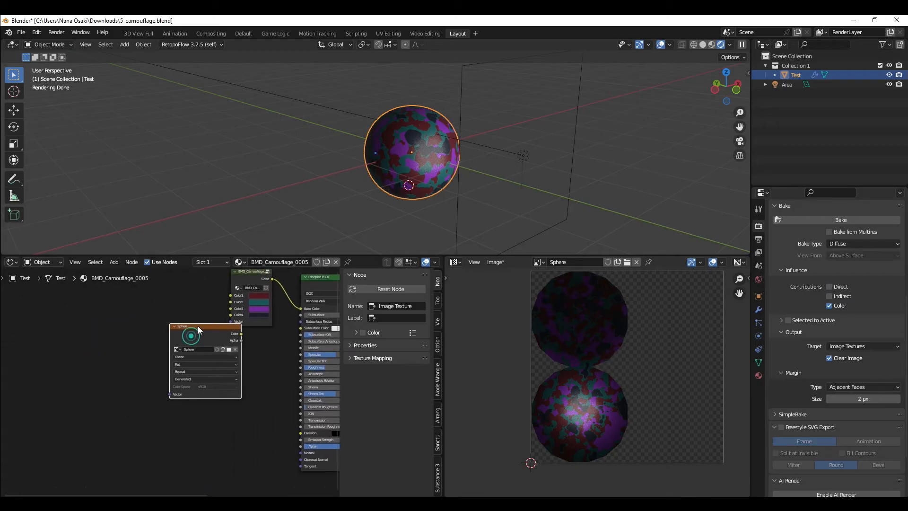
pyautogui.scroll(-2, 833, 327)
pyautogui.scroll(2, 832, 305)
pyautogui.moveTo(179, 337); pyautogui.dragTo(173, 356)
pyautogui.rightClick(174, 356)
pyautogui.scroll(3, 173, 357)
pyautogui.click(173, 310)
pyautogui.click(174, 311)
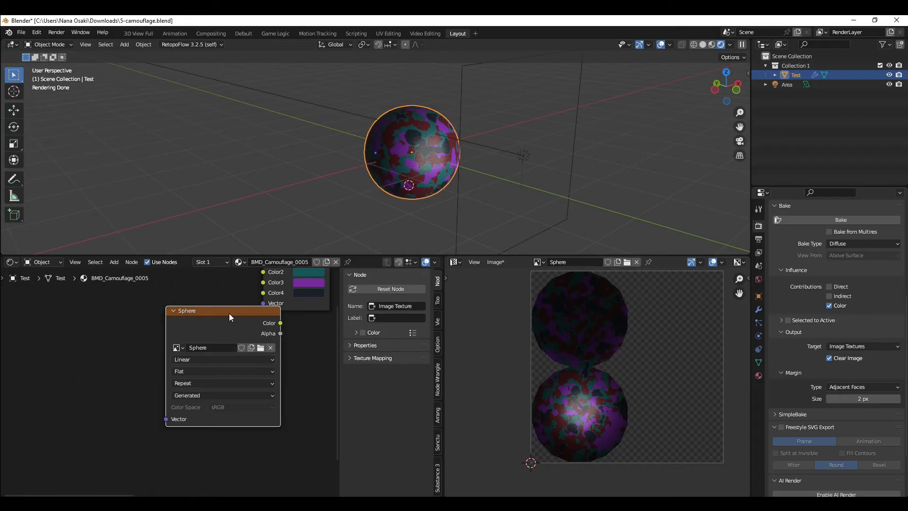
pyautogui.scroll(-3, 789, 268)
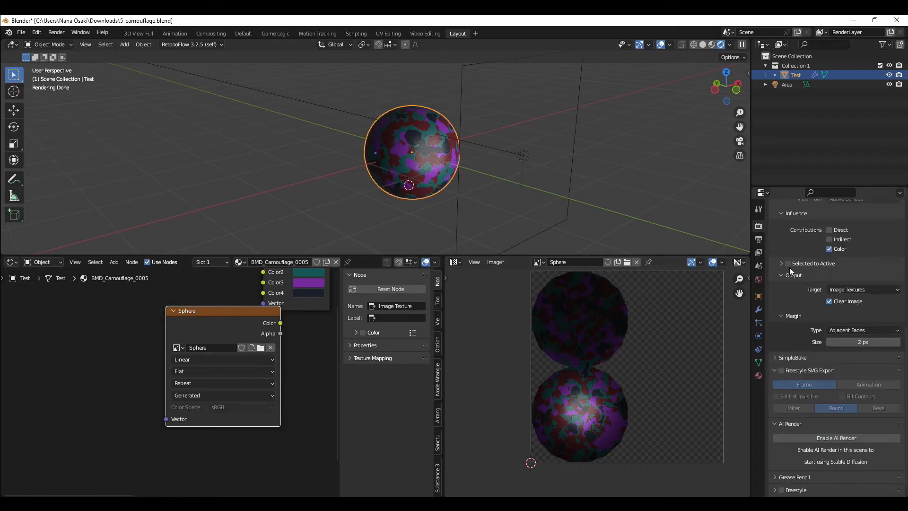
pyautogui.scroll(3, 256, 332)
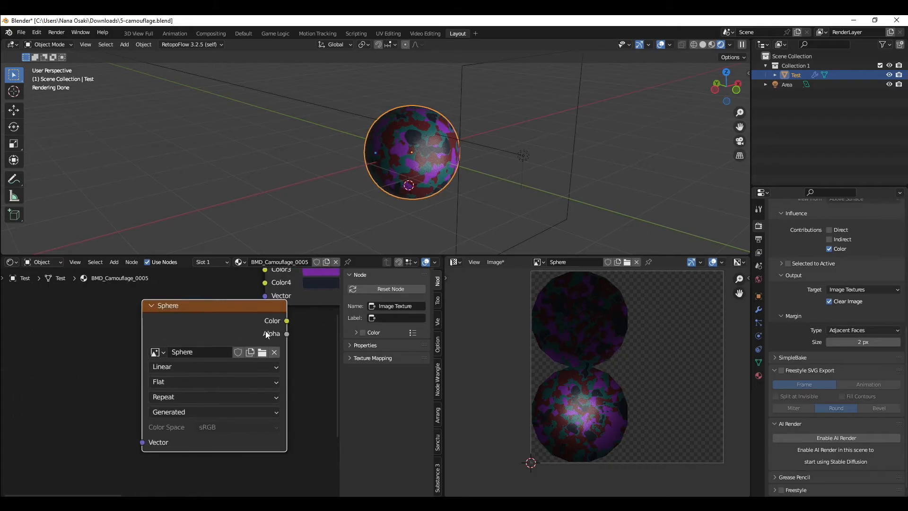
pyautogui.moveTo(223, 322)
pyautogui.mouseDown()
pyautogui.moveTo(141, 392)
pyautogui.moveTo(213, 322)
pyautogui.mouseUp()
pyautogui.scroll(-3, 245, 331)
pyautogui.click(191, 308)
pyautogui.click(243, 296)
pyautogui.keyDown('shift'); pyautogui.click(244, 307); pyautogui.keyUp('shift')
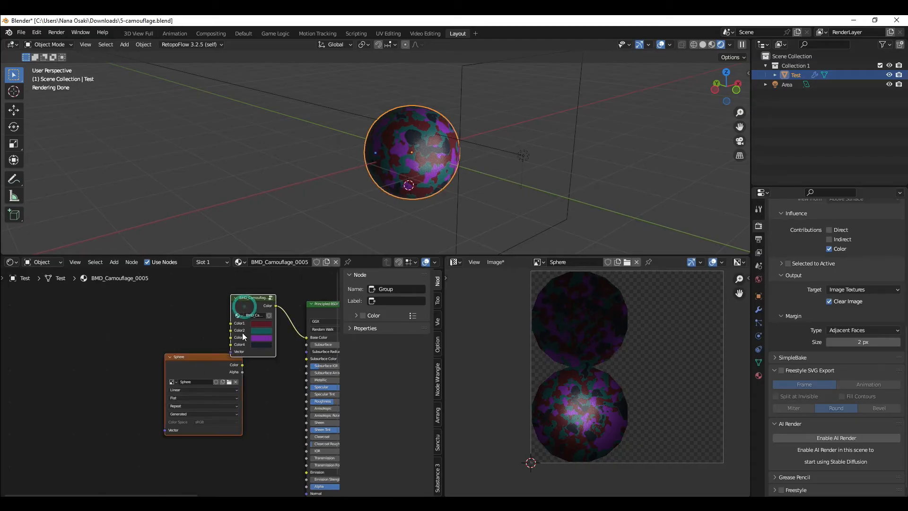
pyautogui.press('d')
pyautogui.moveTo(164, 365); pyautogui.dragTo(172, 385)
pyautogui.hotkey('ctrl', 'z')
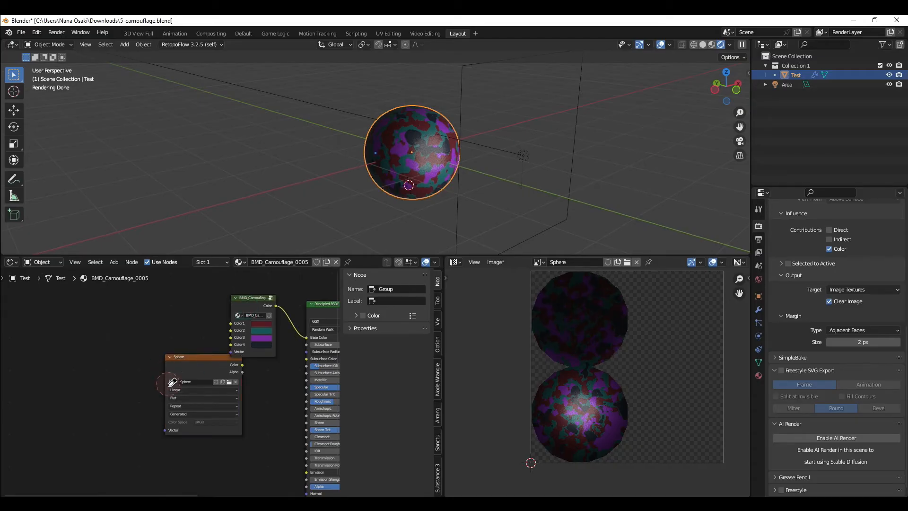
# Step: Select the Sphere image texture node, bake the diffuse color into it, and inspect the baked image
pyautogui.click(194, 362)
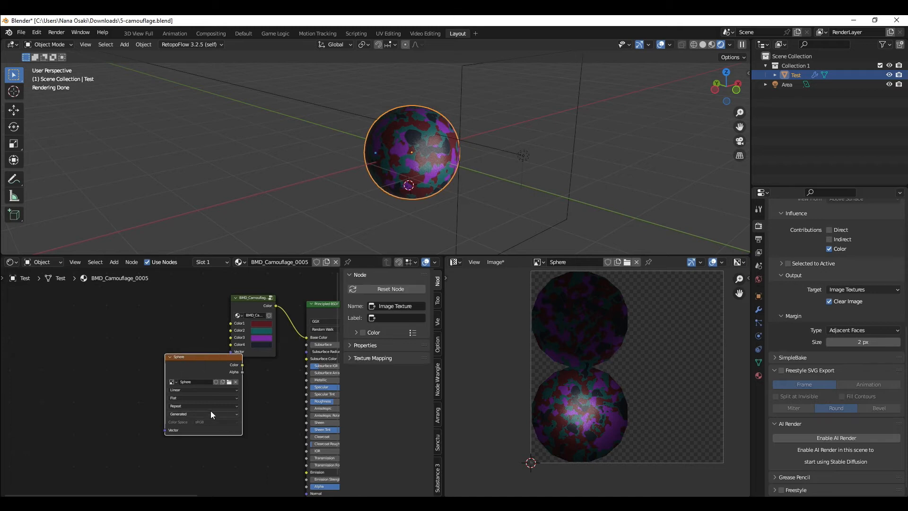
pyautogui.scroll(3, 825, 268)
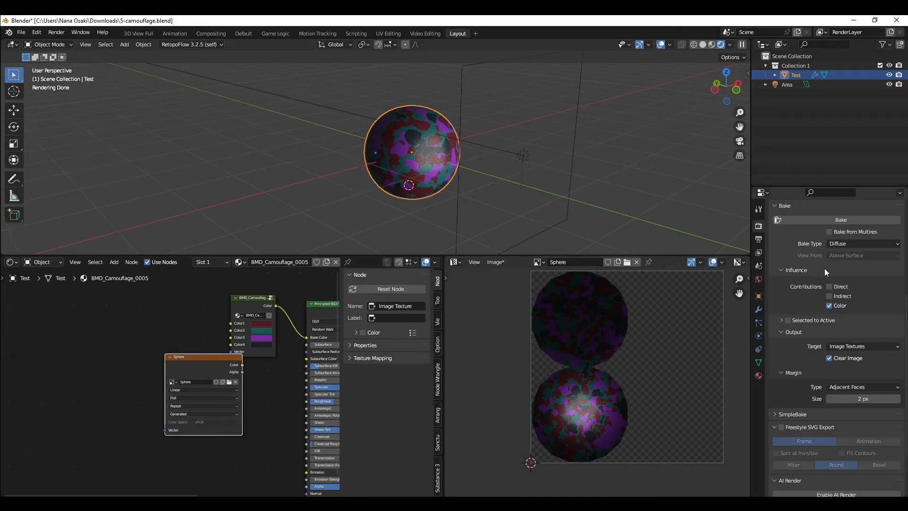
pyautogui.click(831, 220)
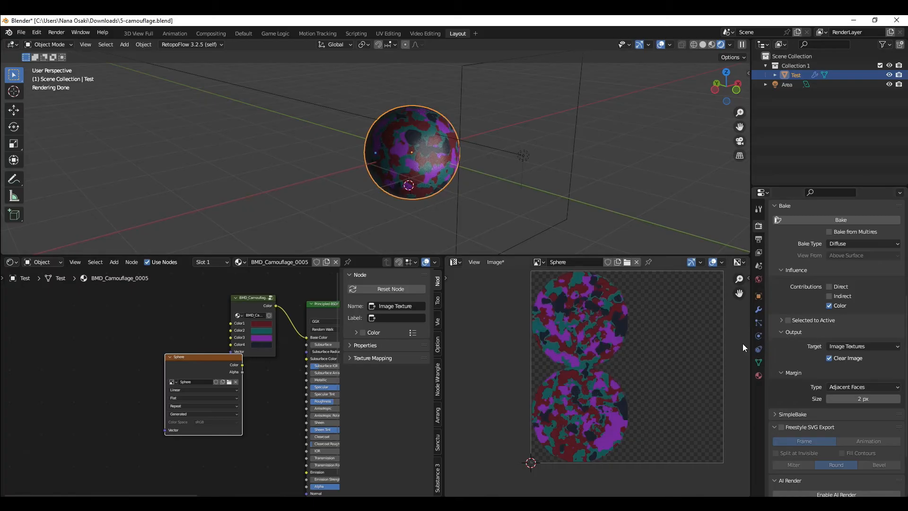
pyautogui.moveTo(609, 338); pyautogui.dragTo(607, 371, button='middle')
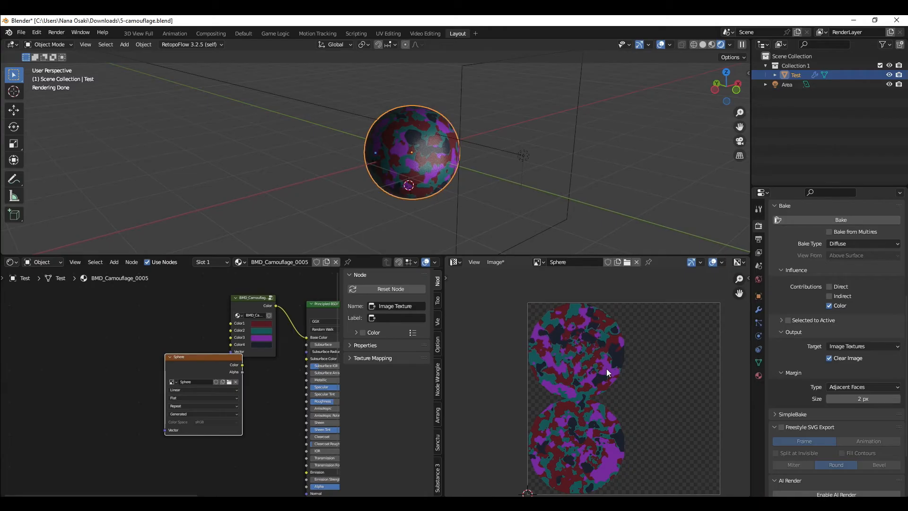
pyautogui.scroll(3, 607, 370)
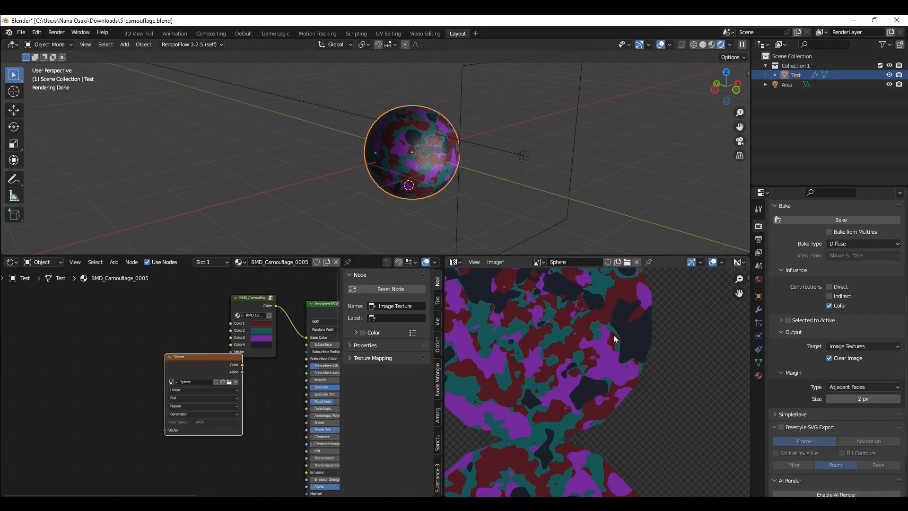
pyautogui.scroll(-3, 600, 378)
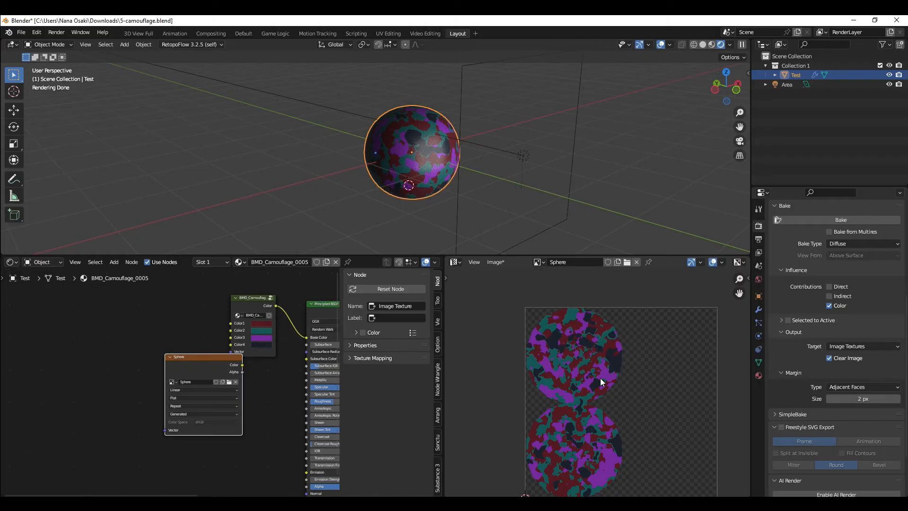
pyautogui.click(840, 243)
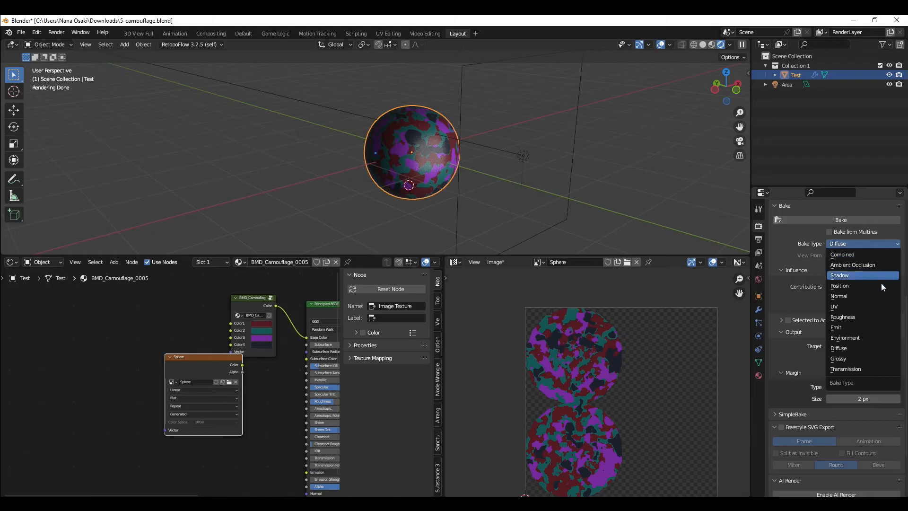
pyautogui.click(873, 355)
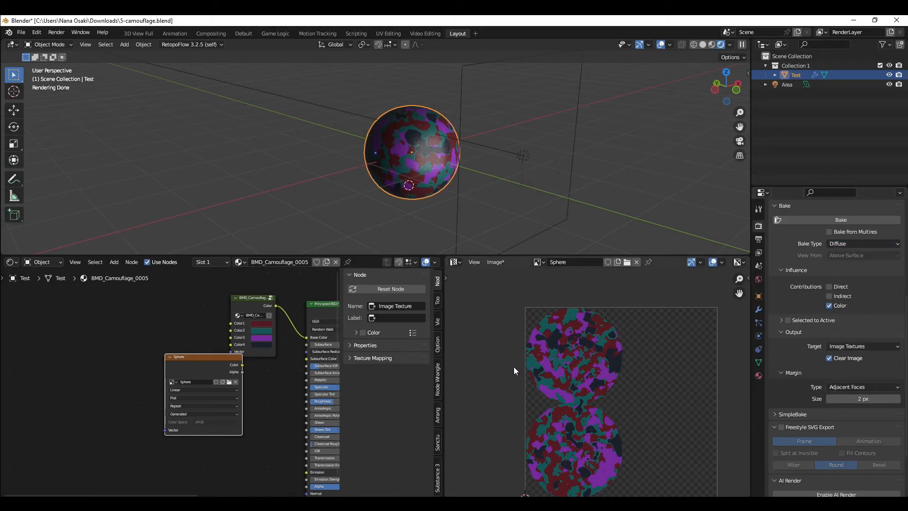
pyautogui.keyDown('ctrl'); pyautogui.hscroll(3, 533, 366); pyautogui.keyUp('ctrl')
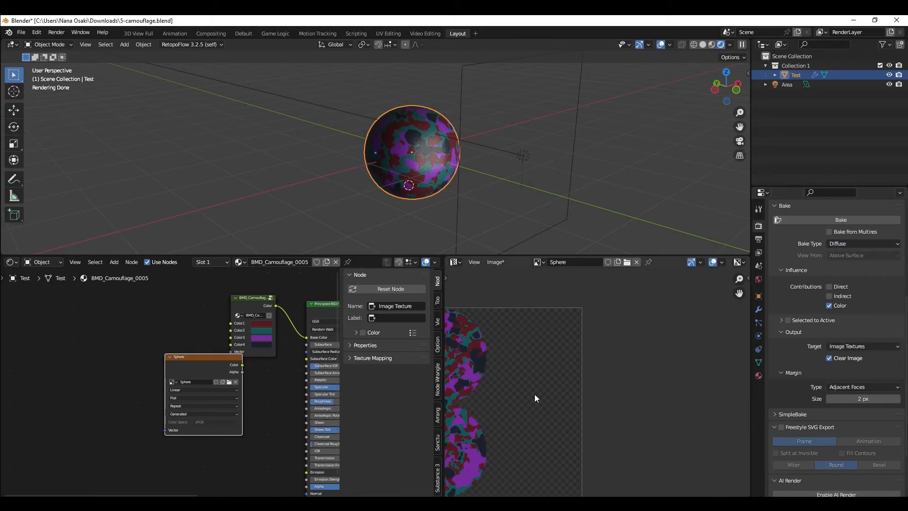
pyautogui.moveTo(535, 394); pyautogui.dragTo(604, 364, button='middle')
pyautogui.click(866, 244)
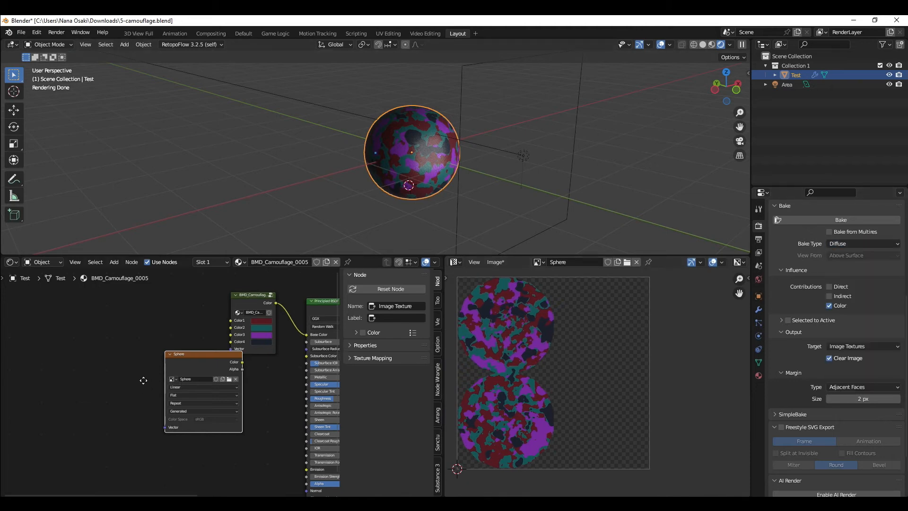
# Step: Move the camouflage group node further left to make room in the node tree
pyautogui.moveTo(156, 386); pyautogui.dragTo(150, 338, button='middle')
pyautogui.click(170, 341)
pyautogui.moveTo(192, 310); pyautogui.dragTo(222, 356, button='middle')
pyautogui.click(251, 274)
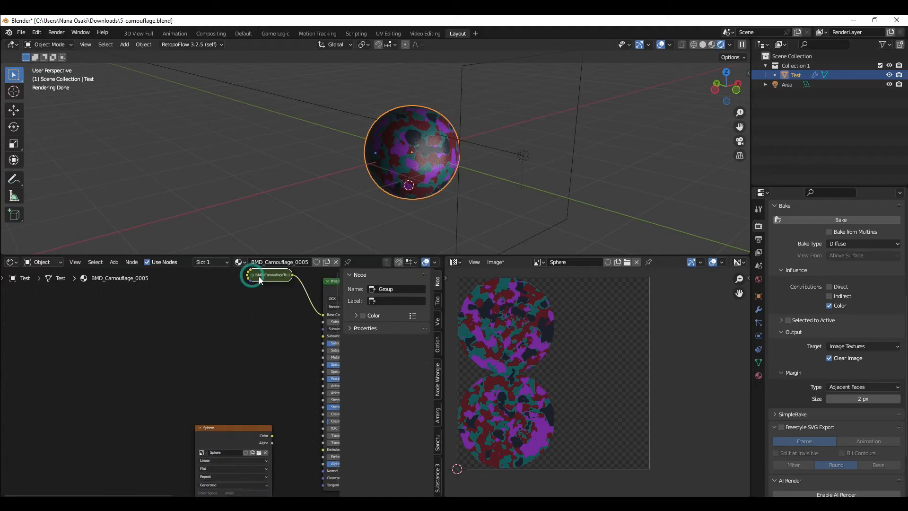
pyautogui.click(252, 275)
pyautogui.moveTo(259, 281); pyautogui.dragTo(133, 290)
# Step: Add a ColorRamp node to the material's node tree by searching for color
pyautogui.click(204, 324)
pyautogui.hotkey('shift', 'a')
pyautogui.click(204, 326)
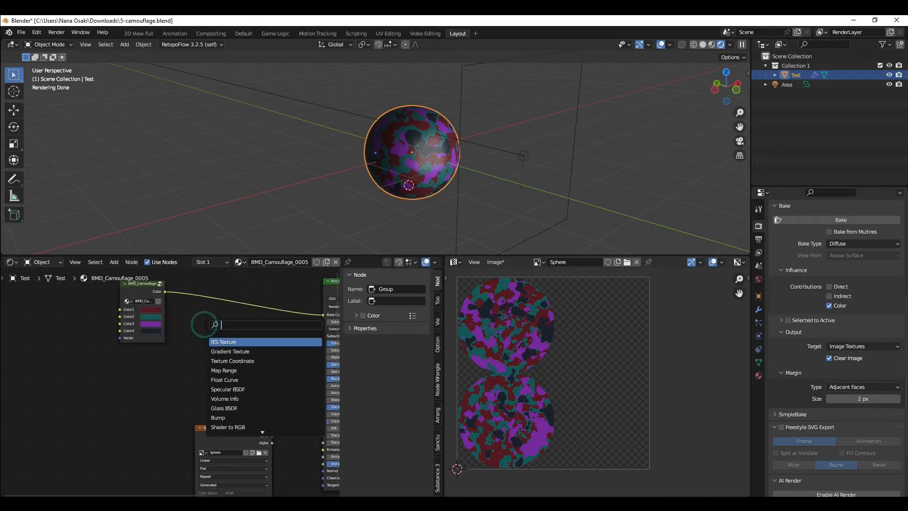
pyautogui.write('color')
pyautogui.press('Return')
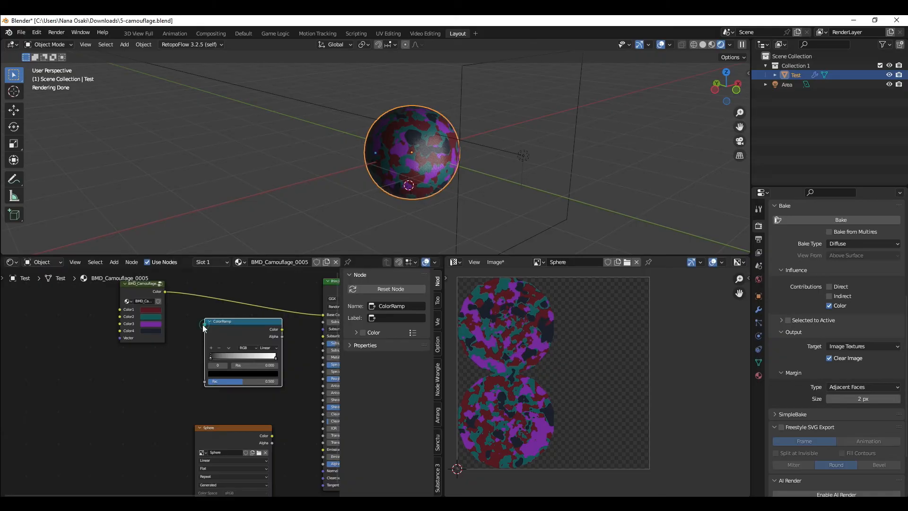
# Step: Feed the camouflage group's Color into the ColorRamp's Fac and shift its black stop to about 0.09
pyautogui.moveTo(165, 291); pyautogui.dragTo(204, 381)
pyautogui.keyDown('ctrl'); pyautogui.keyDown('shift'); pyautogui.click(256, 340); pyautogui.keyUp('shift'); pyautogui.keyUp('ctrl')
pyautogui.moveTo(256, 340); pyautogui.dragTo(176, 342, button='middle')
pyautogui.scroll(2, 180, 342)
pyautogui.moveTo(202, 330); pyautogui.dragTo(252, 363)
pyautogui.scroll(-2, 246, 363)
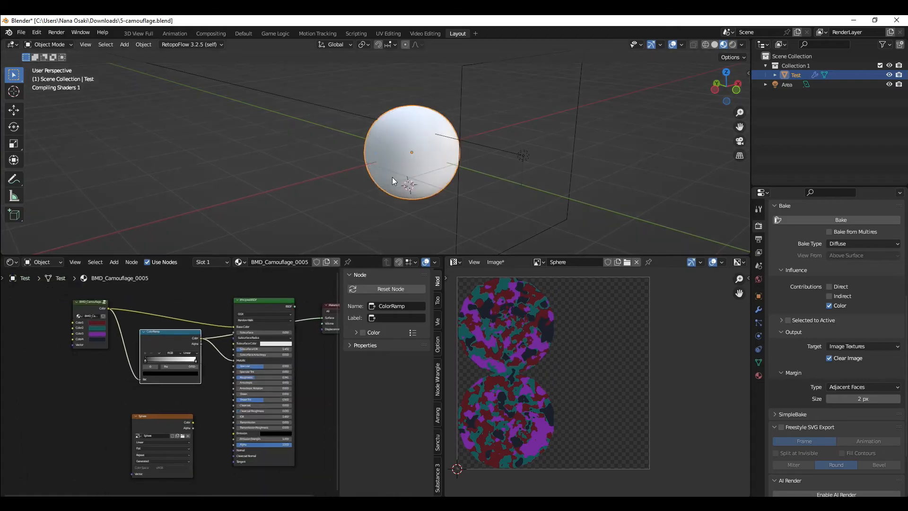
# Step: Connect the ColorRamp's Color output to the Principled BSDF's Base Color
pyautogui.moveTo(407, 171); pyautogui.dragTo(378, 192, button='middle')
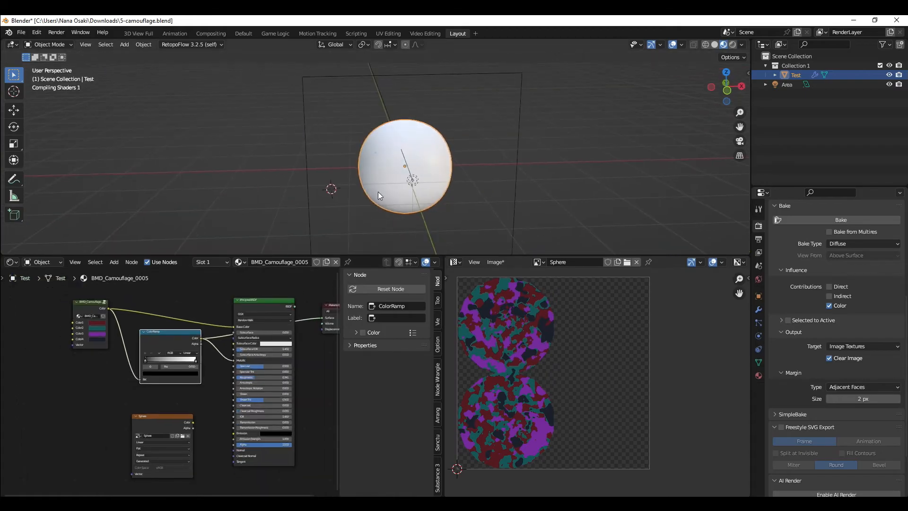
pyautogui.moveTo(397, 198)
pyautogui.mouseDown(button='middle')
pyautogui.moveTo(399, 163)
pyautogui.moveTo(385, 189)
pyautogui.mouseUp(button='middle')
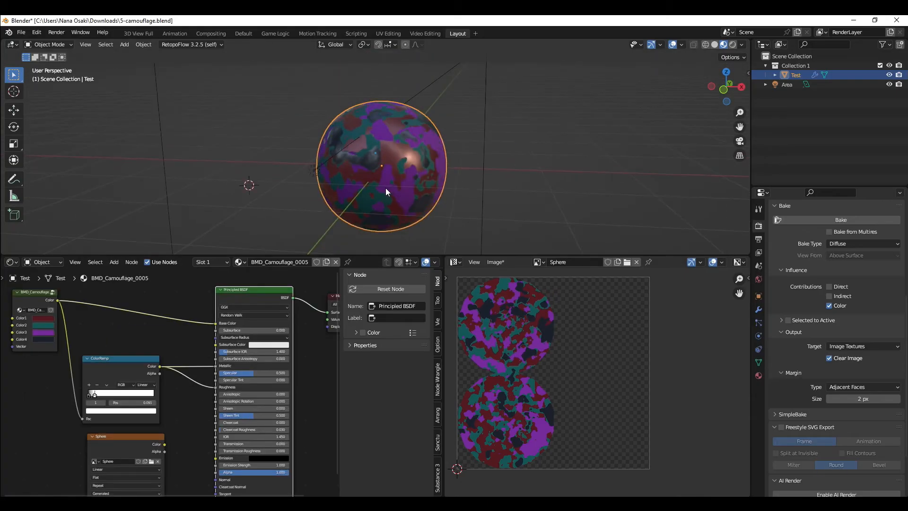
pyautogui.hotkey('alt', 'a')
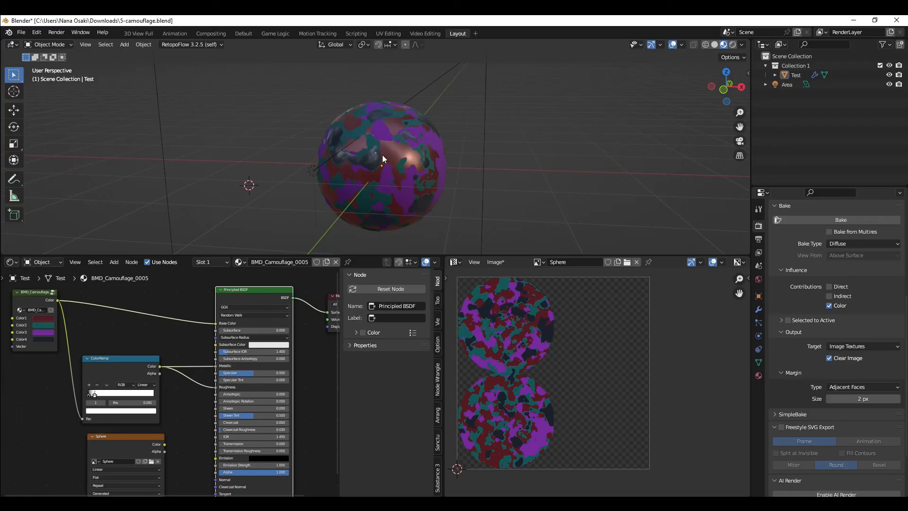
pyautogui.moveTo(488, 154); pyautogui.dragTo(438, 145, button='middle')
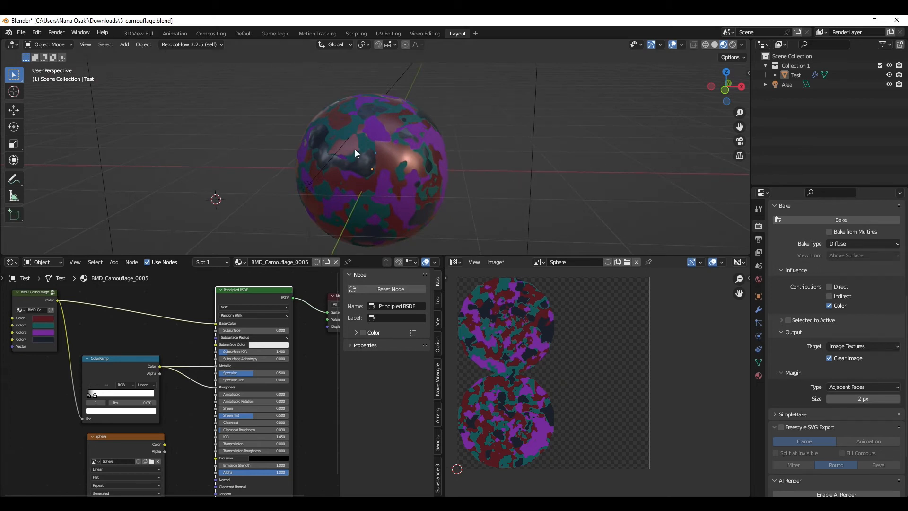
pyautogui.scroll(1, 229, 373)
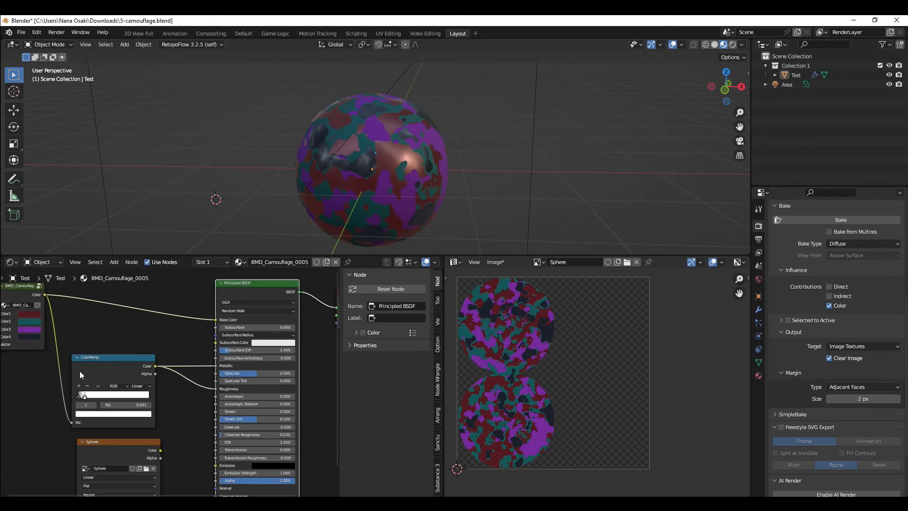
pyautogui.scroll(1, 189, 377)
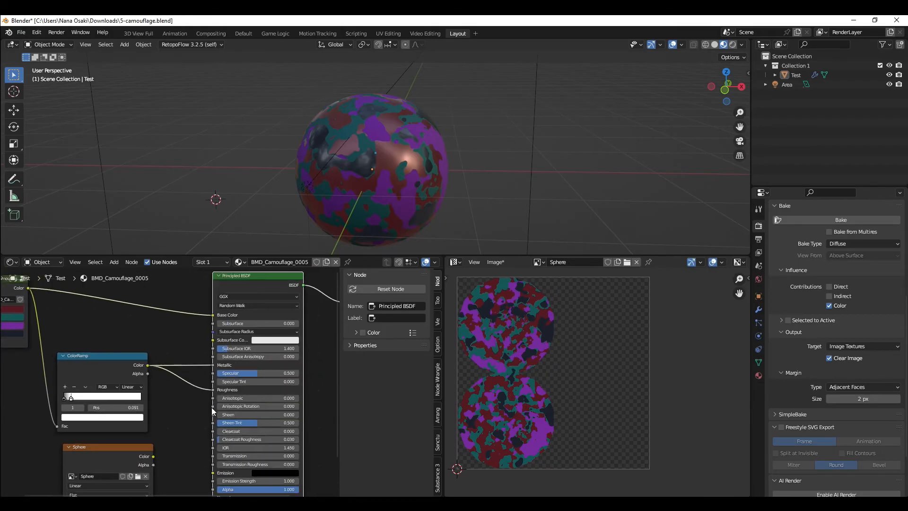
pyautogui.moveTo(149, 365); pyautogui.dragTo(216, 316)
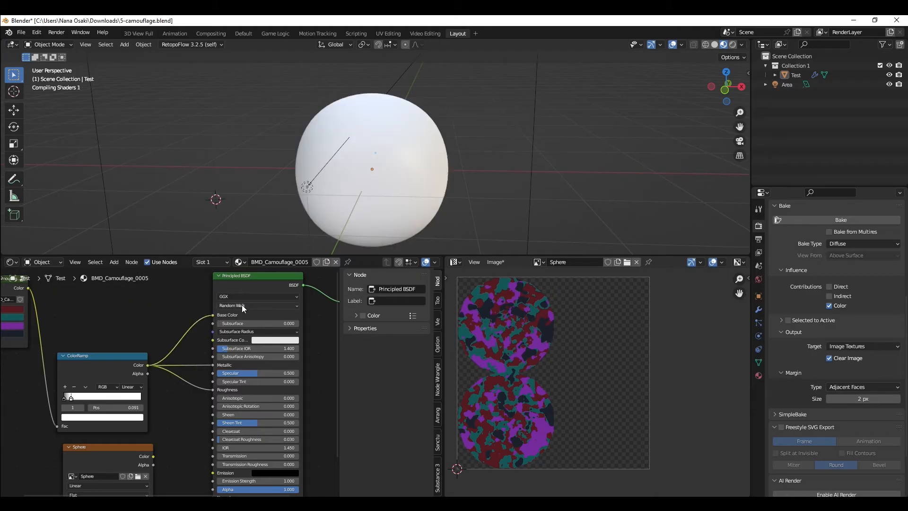
# Step: Select the Sphere image texture node and the sphere, then bake the grayscale diffuse color
pyautogui.click(846, 347)
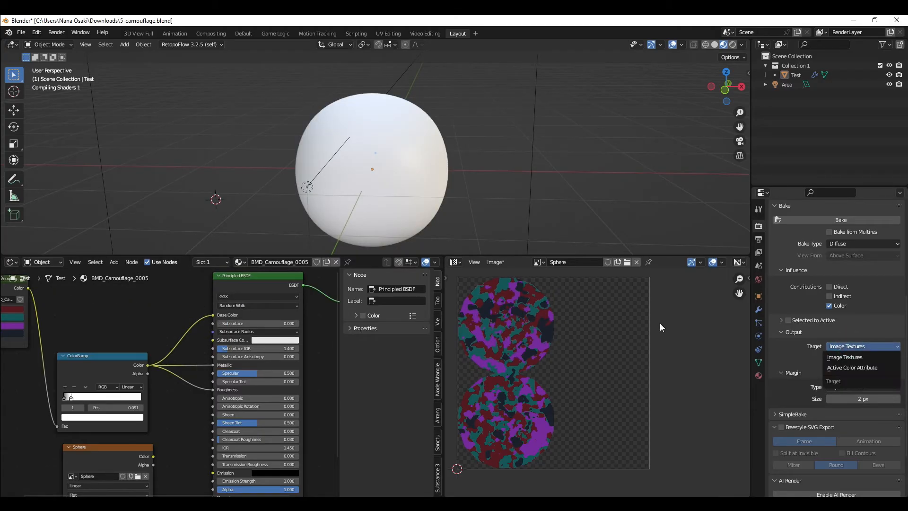
pyautogui.click(844, 243)
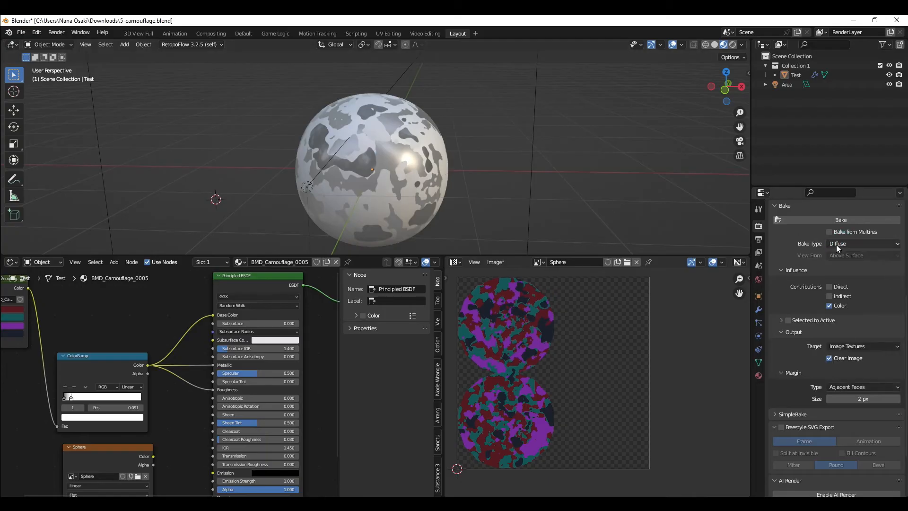
pyautogui.scroll(-1, 107, 434)
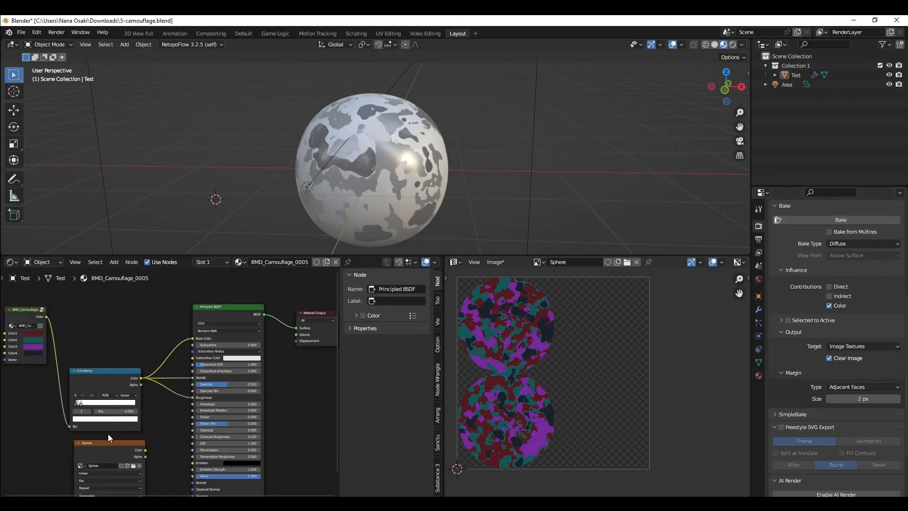
pyautogui.moveTo(108, 433); pyautogui.dragTo(183, 404, button='middle')
pyautogui.click(184, 404)
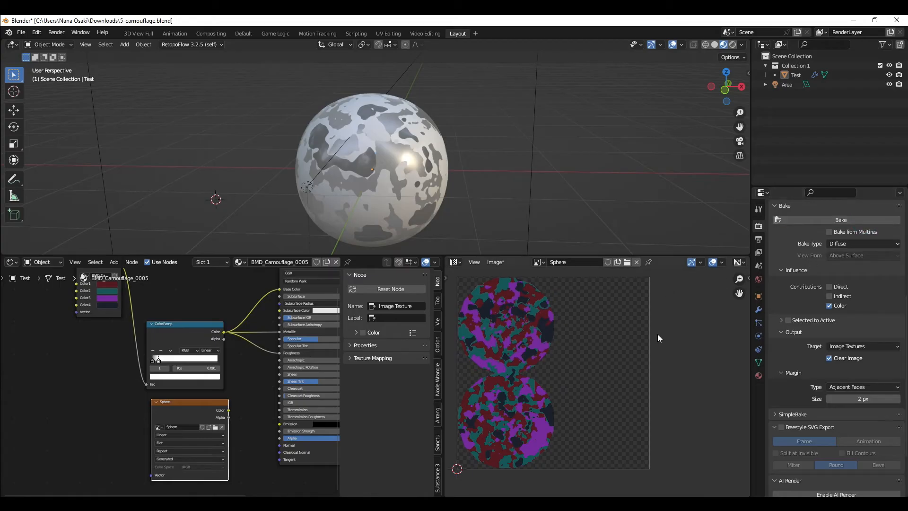
pyautogui.click(342, 132)
pyautogui.click(875, 220)
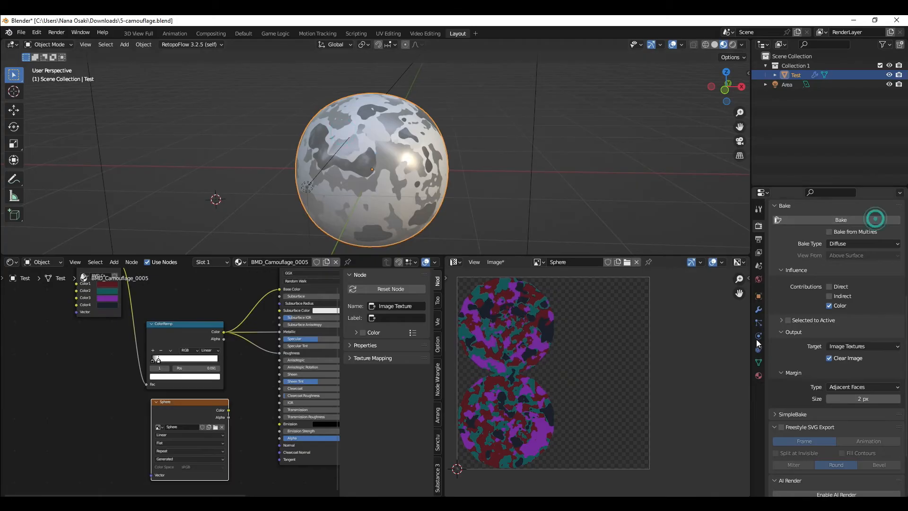
# Step: Reconnect the camouflage group's Color output directly to the Principled BSDF's Base Color
pyautogui.scroll(2, 652, 350)
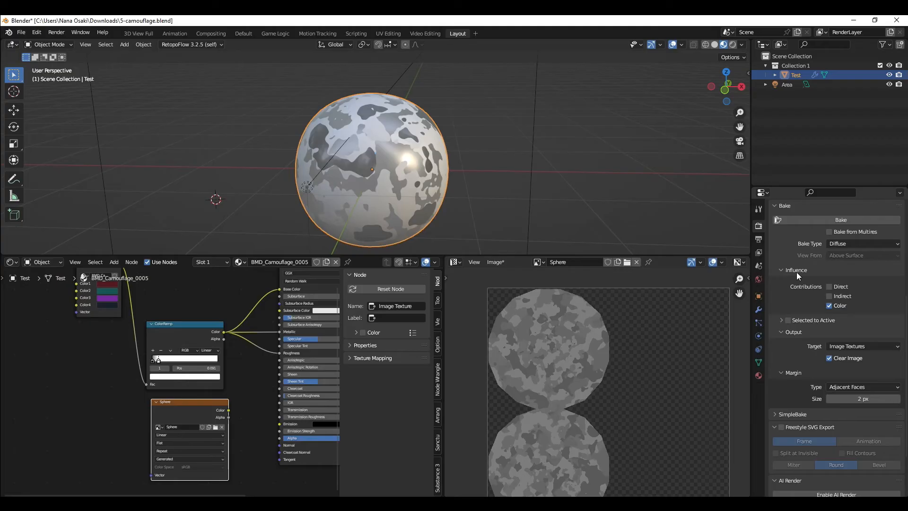
pyautogui.scroll(1, 246, 317)
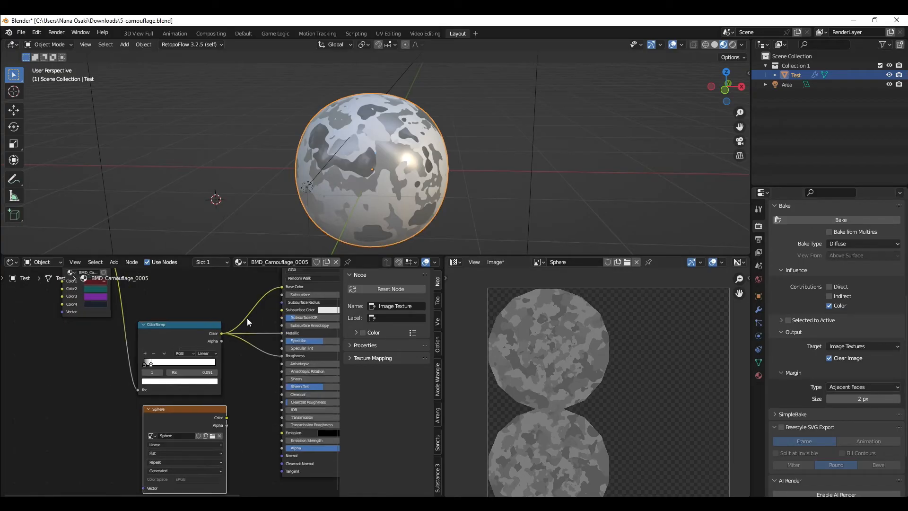
pyautogui.scroll(-2, 216, 320)
pyautogui.moveTo(214, 320); pyautogui.dragTo(259, 367, button='middle')
pyautogui.click(537, 263)
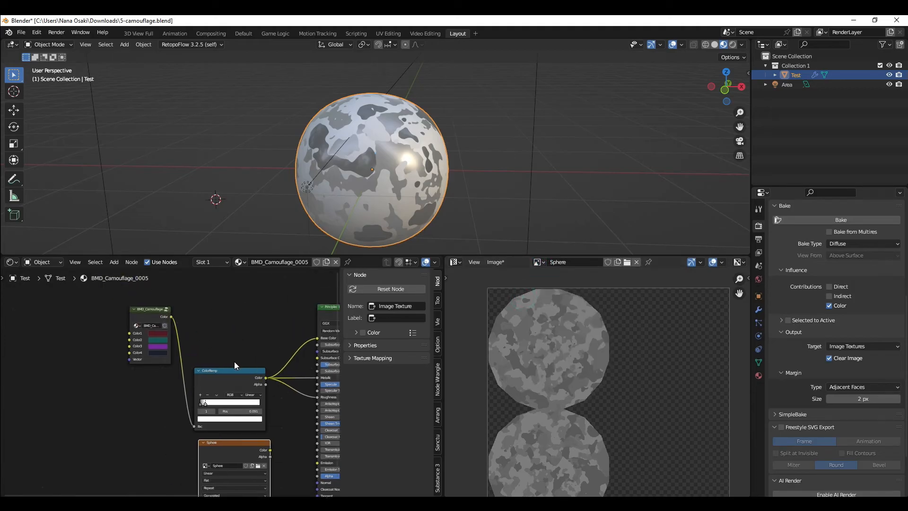
pyautogui.moveTo(304, 359); pyautogui.dragTo(276, 349, button='middle')
pyautogui.moveTo(144, 308); pyautogui.dragTo(290, 328)
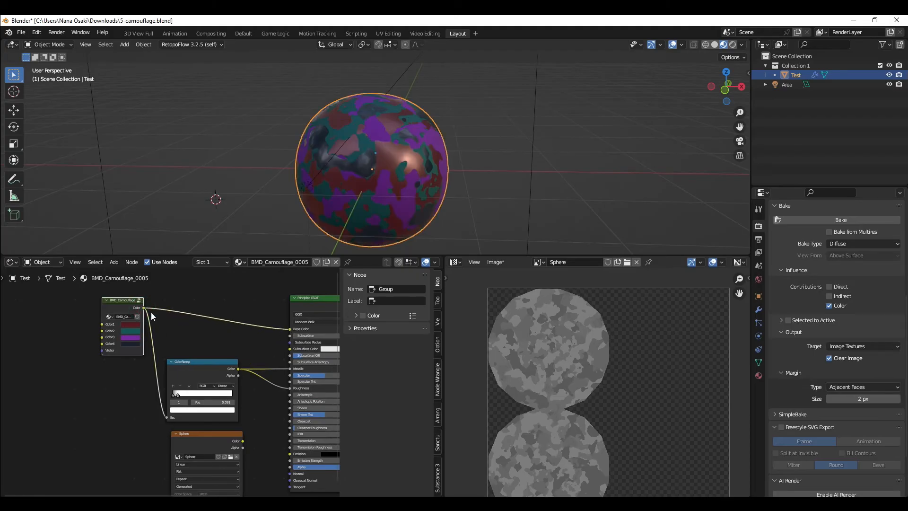
# Step: Connect the Sphere image texture node's Color output to the Principled BSDF's Base Color
pyautogui.click(193, 432)
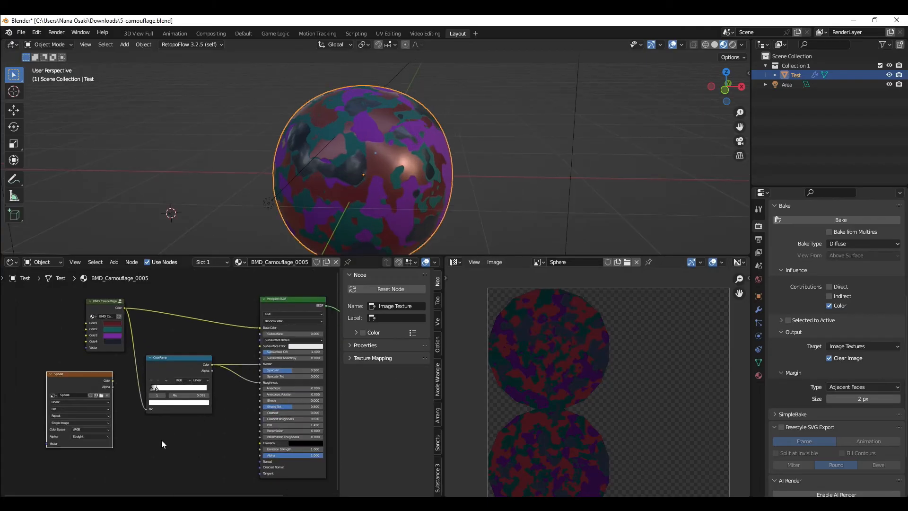
pyautogui.click(161, 439)
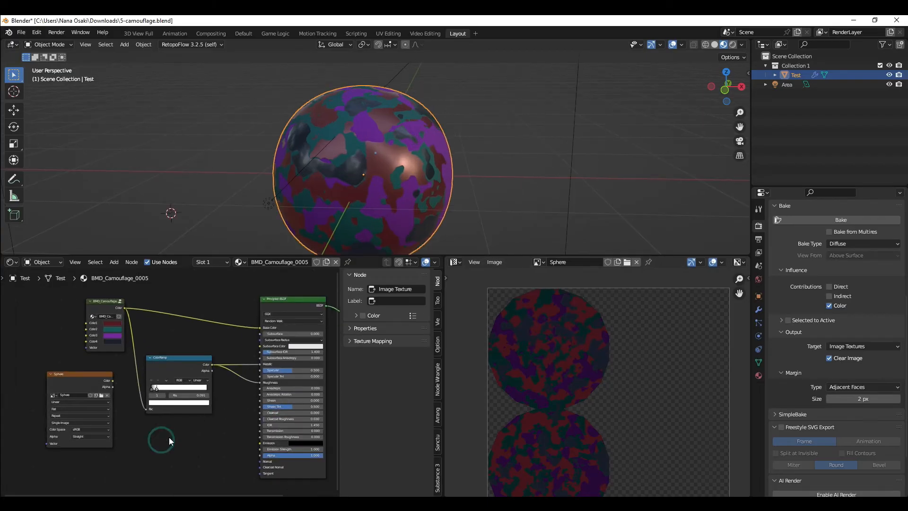
pyautogui.moveTo(112, 381); pyautogui.dragTo(261, 328)
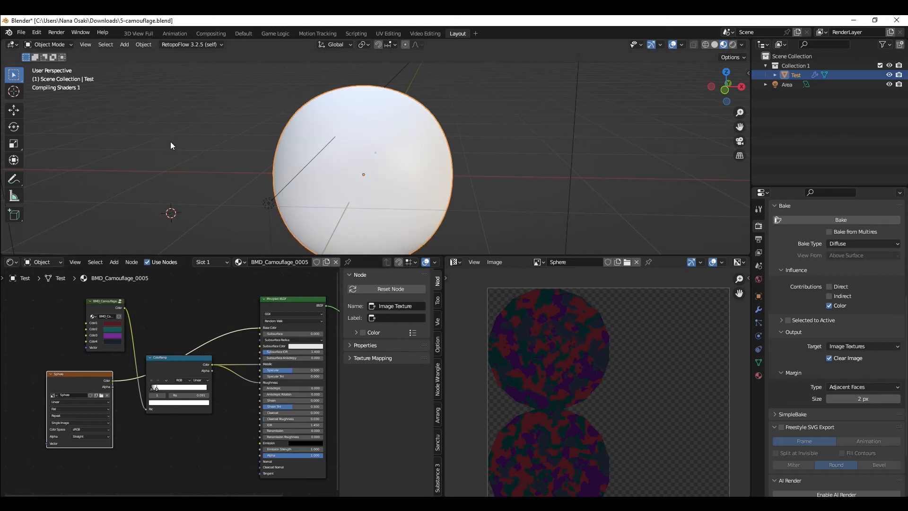
# Step: Inspect the exported camouflage sphere in the glTF web viewer by orbiting around the model
pyautogui.scroll(-1, 178, 184)
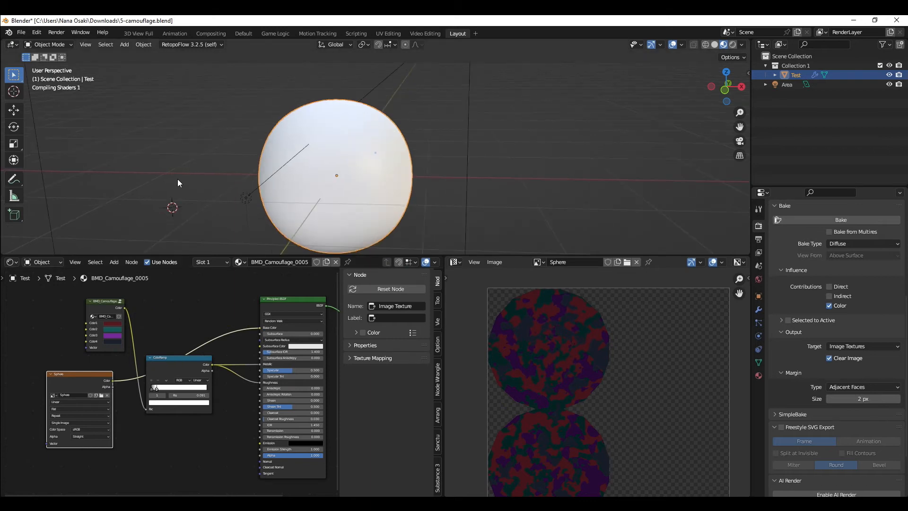
pyautogui.click(21, 32)
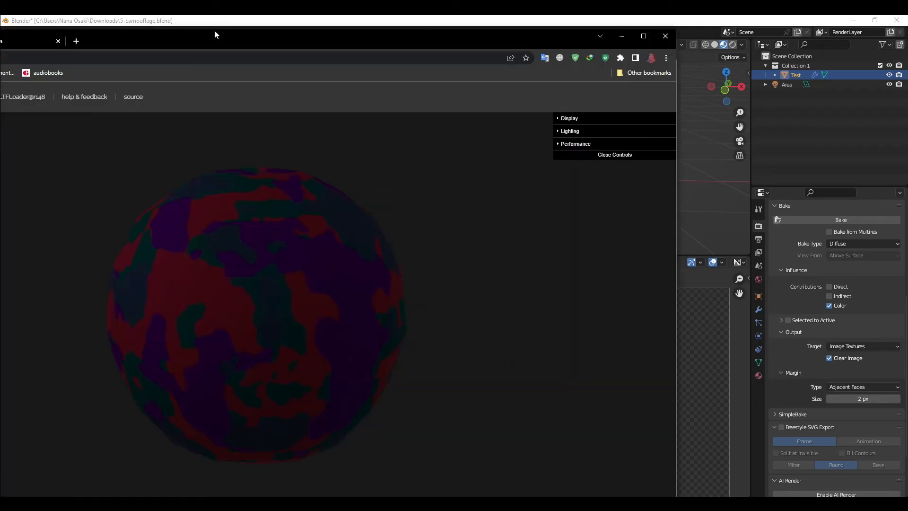
pyautogui.moveTo(214, 31); pyautogui.dragTo(393, 20)
pyautogui.moveTo(395, 334); pyautogui.dragTo(358, 346)
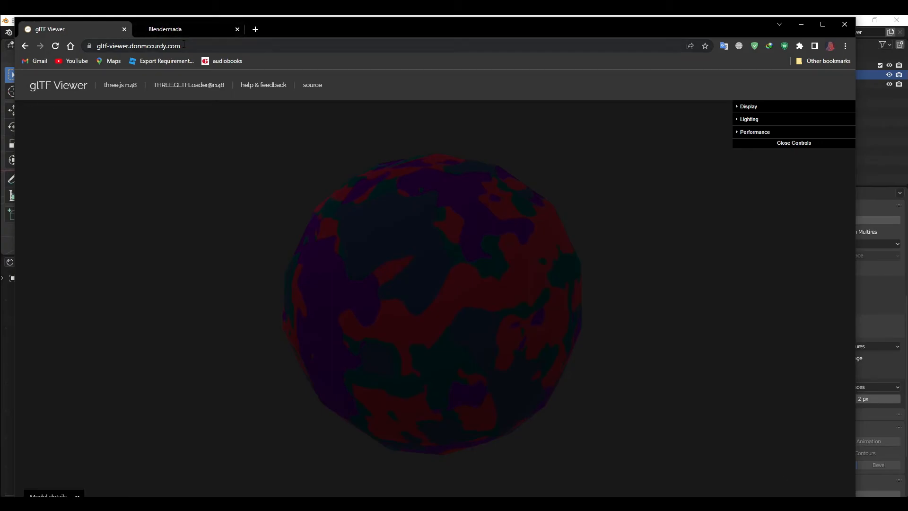
pyautogui.moveTo(435, 277); pyautogui.dragTo(558, 345)
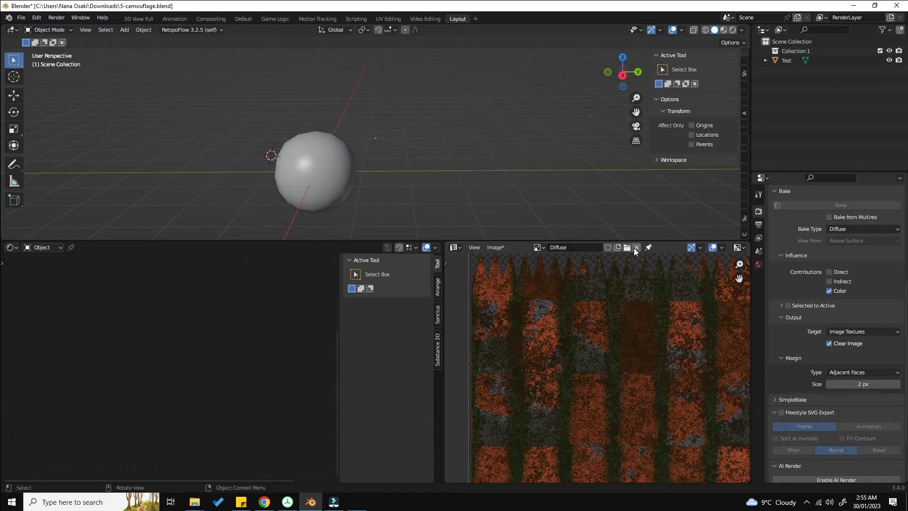
pyautogui.click(634, 247)
pyautogui.click(388, 91)
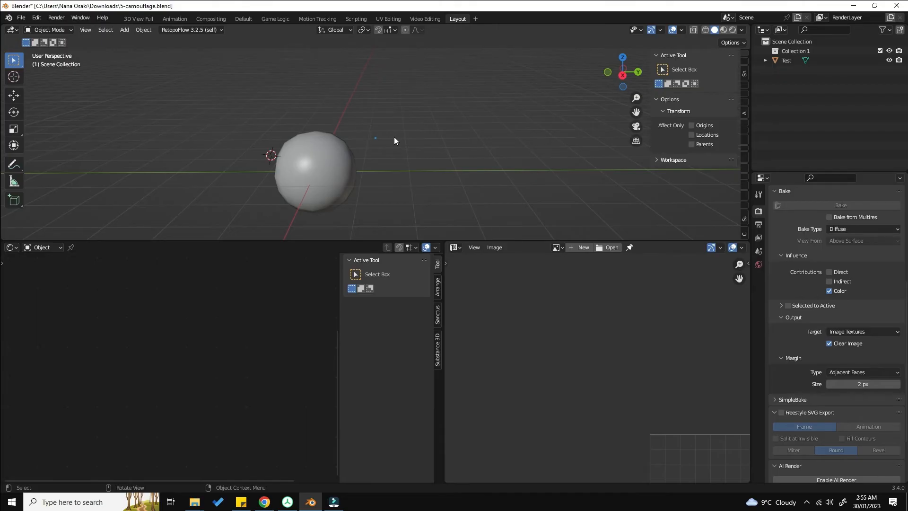
# Step: Select the mud sphere, switch to Material Preview shading and apply a level 2 subdivision surface
pyautogui.click(350, 159)
pyautogui.keyDown('shift'); pyautogui.moveTo(342, 163); pyautogui.dragTo(460, 133, button='middle'); pyautogui.keyUp('shift')
pyautogui.press('z')
pyautogui.click(447, 178)
pyautogui.scroll(4, 448, 177)
pyautogui.hotkey('ctrl', '2')
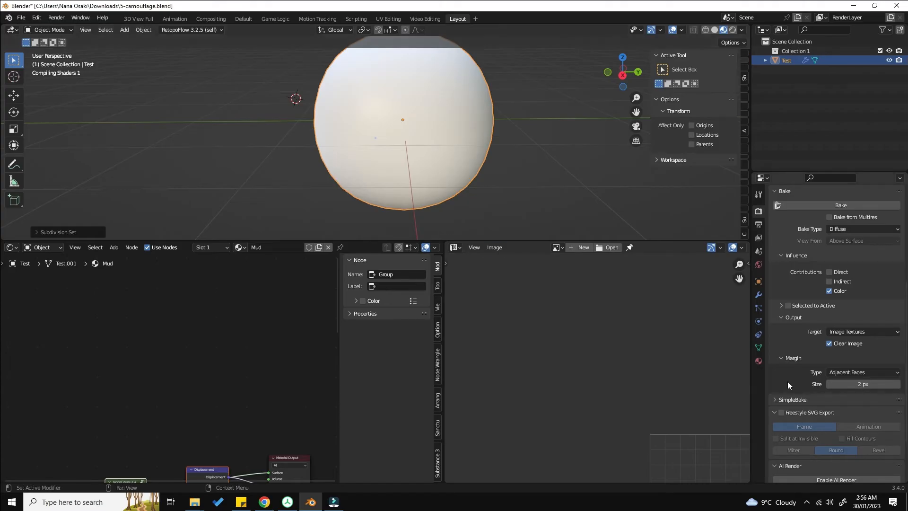
# Step: Open the material properties and examine the mud material on the sphere from several angles
pyautogui.click(759, 362)
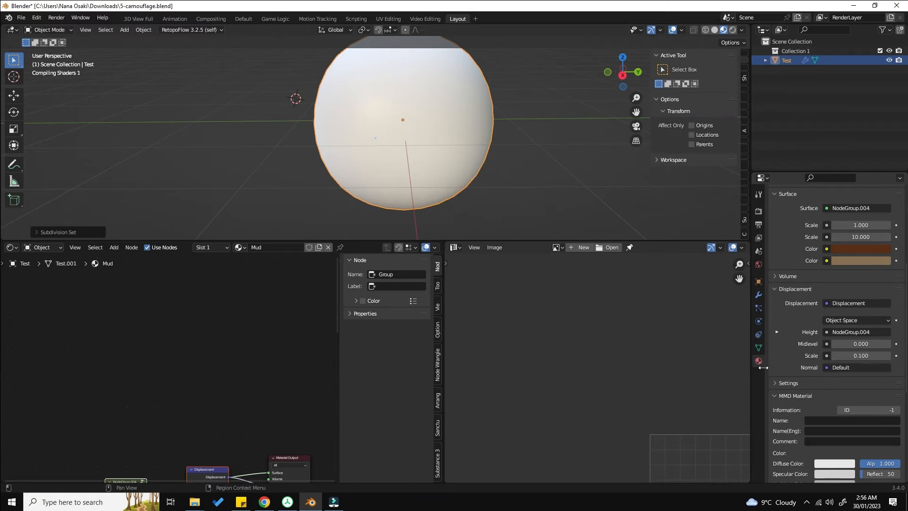
pyautogui.moveTo(418, 97)
pyautogui.mouseDown(button='middle')
pyautogui.moveTo(427, 125)
pyautogui.moveTo(484, 123)
pyautogui.moveTo(438, 112)
pyautogui.moveTo(421, 119)
pyautogui.moveTo(406, 105)
pyautogui.moveTo(447, 144)
pyautogui.moveTo(479, 86)
pyautogui.moveTo(420, 91)
pyautogui.moveTo(424, 107)
pyautogui.mouseUp(button='middle')
pyautogui.scroll(5, 420, 118)
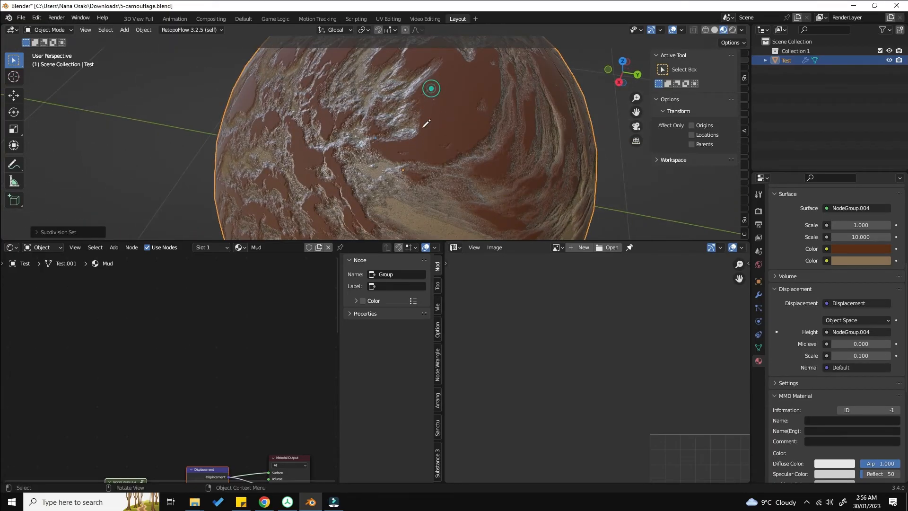
pyautogui.moveTo(422, 127); pyautogui.dragTo(420, 129)
pyautogui.moveTo(334, 153)
pyautogui.mouseDown()
pyautogui.moveTo(334, 196)
pyautogui.moveTo(340, 172)
pyautogui.mouseUp()
pyautogui.moveTo(359, 174)
pyautogui.mouseDown(button='right')
pyautogui.moveTo(338, 192)
pyautogui.moveTo(350, 162)
pyautogui.moveTo(333, 144)
pyautogui.moveTo(368, 174)
pyautogui.moveTo(422, 121)
pyautogui.mouseUp(button='right')
pyautogui.moveTo(414, 156); pyautogui.dragTo(434, 146, button='middle')
pyautogui.moveTo(455, 164); pyautogui.dragTo(466, 176)
pyautogui.moveTo(429, 76); pyautogui.dragTo(446, 73)
pyautogui.moveTo(447, 73)
pyautogui.mouseDown(button='right')
pyautogui.moveTo(443, 113)
pyautogui.moveTo(427, 70)
pyautogui.mouseUp(button='right')
pyautogui.keyDown('shift'); pyautogui.moveTo(429, 71); pyautogui.dragTo(430, 101, button='middle'); pyautogui.keyUp('shift')
pyautogui.moveTo(428, 104); pyautogui.dragTo(434, 91)
pyautogui.moveTo(434, 90); pyautogui.dragTo(457, 113, button='right')
pyautogui.moveTo(466, 205); pyautogui.dragTo(428, 165, button='right')
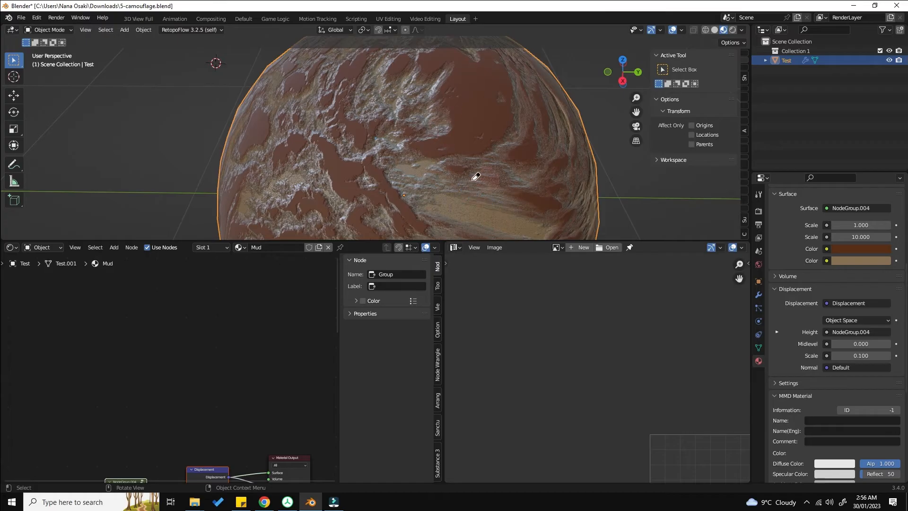
pyautogui.scroll(-4, 476, 175)
pyautogui.moveTo(477, 175)
pyautogui.mouseDown(button='middle')
pyautogui.moveTo(491, 155)
pyautogui.moveTo(535, 148)
pyautogui.moveTo(504, 154)
pyautogui.moveTo(532, 163)
pyautogui.mouseUp(button='middle')
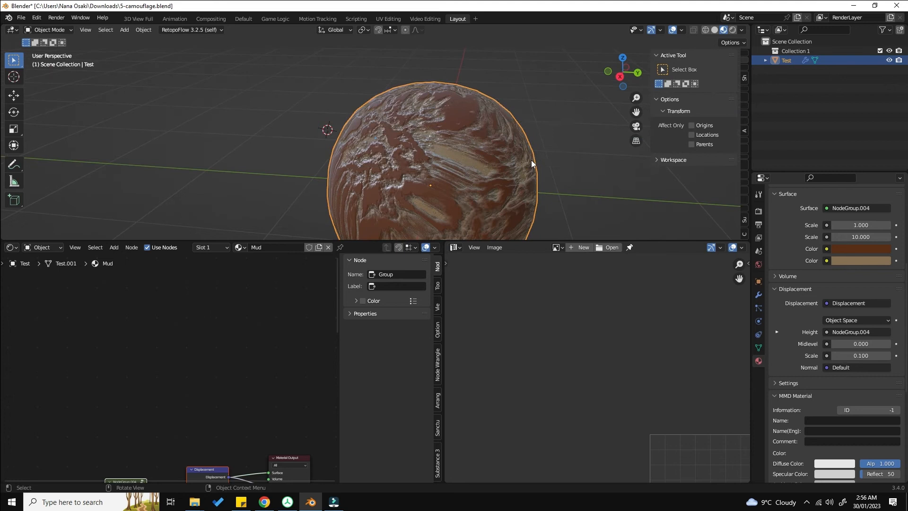
# Step: Mark a vertical edge loop of the sphere as a UV seam
pyautogui.press('Tab')
pyautogui.keyDown('alt'); pyautogui.click(431, 156); pyautogui.keyUp('alt')
pyautogui.hotkey('ctrl', 'e')
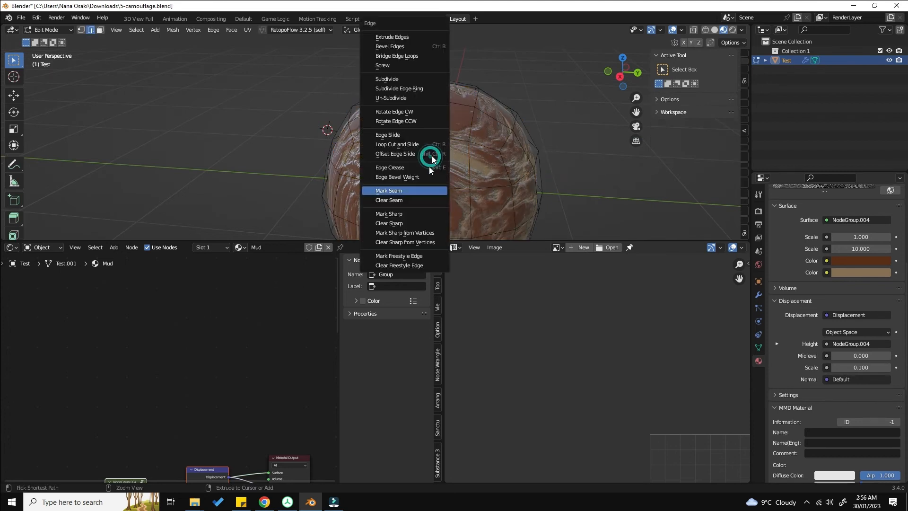
pyautogui.click(424, 192)
pyautogui.press('Tab')
pyautogui.press('Tab')
# Step: Select the whole sphere mesh and unwrap its UVs
pyautogui.press('a')
pyautogui.press('a')
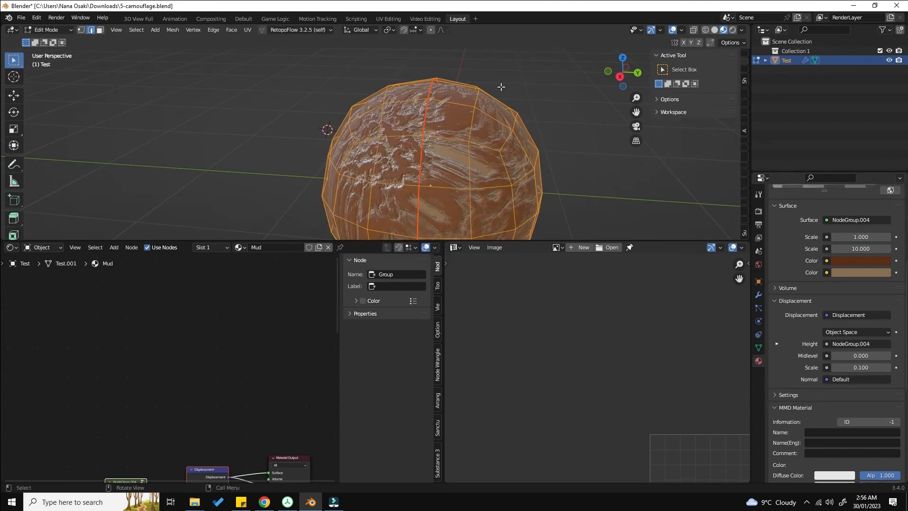
pyautogui.press('u')
pyautogui.click(501, 87)
pyautogui.press('Tab')
# Step: Scale up and reposition the sphere's UV islands in the UV editor to fill the image area
pyautogui.press('a')
pyautogui.scroll(-2, 461, 149)
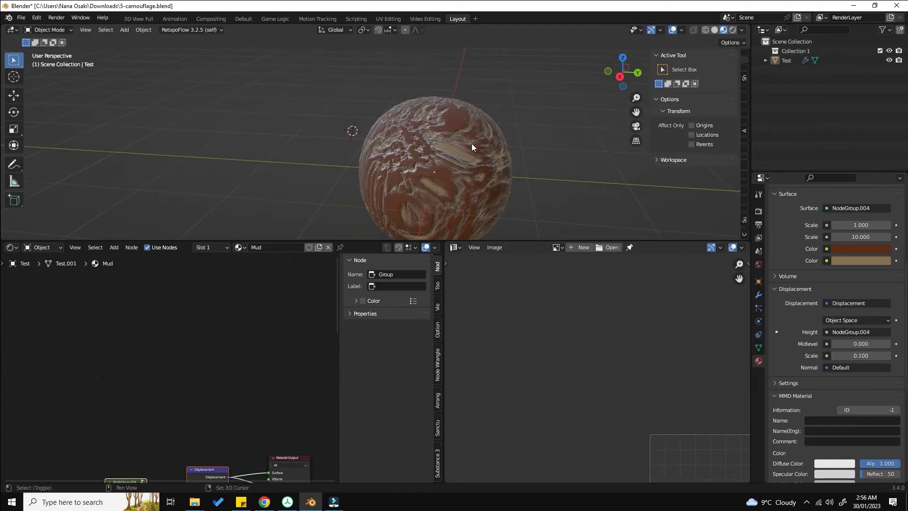
pyautogui.keyDown('shift'); pyautogui.moveTo(472, 144); pyautogui.dragTo(473, 96, button='middle'); pyautogui.keyUp('shift')
pyautogui.press('Tab')
pyautogui.keyDown('shift'); pyautogui.moveTo(642, 366); pyautogui.dragTo(574, 297, button='middle'); pyautogui.keyUp('shift')
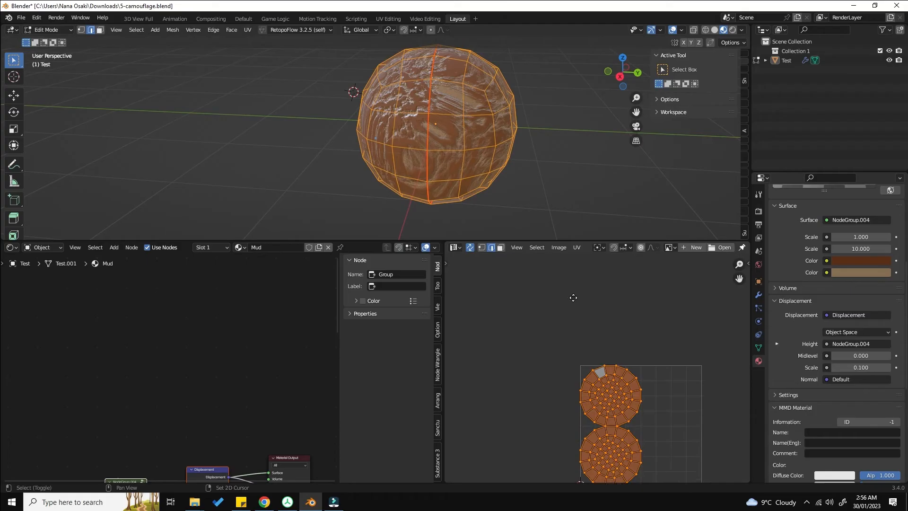
pyautogui.scroll(3, 573, 297)
pyautogui.press('s')
pyautogui.click(627, 286)
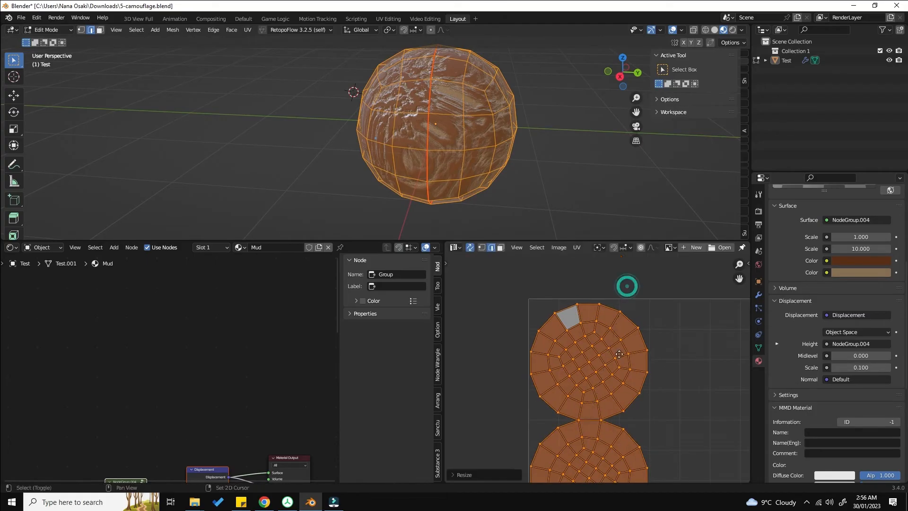
pyautogui.keyDown('shift'); pyautogui.moveTo(619, 353); pyautogui.dragTo(617, 297, button='middle'); pyautogui.keyUp('shift')
pyautogui.press('g')
pyautogui.click(617, 296)
# Step: Add an Image Texture node with a new 1024 px image named Base color
pyautogui.scroll(-2, 320, 324)
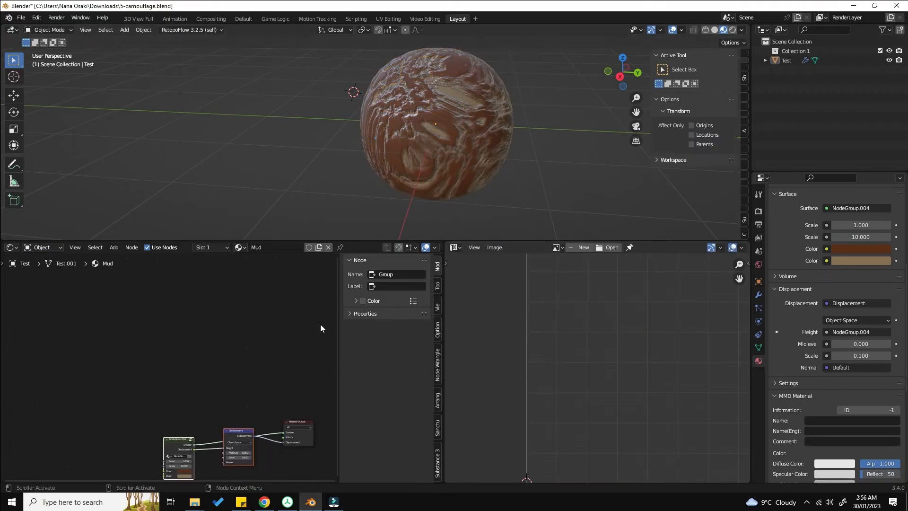
pyautogui.scroll(-2, 192, 387)
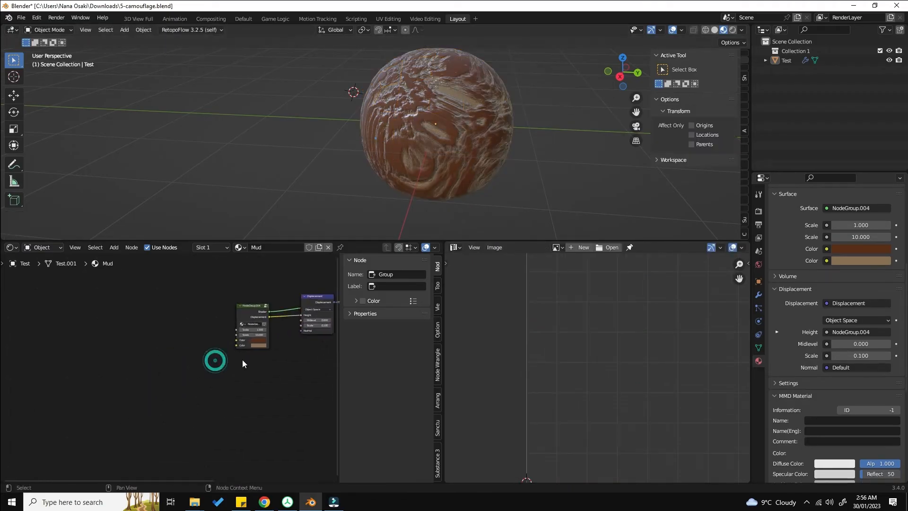
pyautogui.hotkey('shift', 'a')
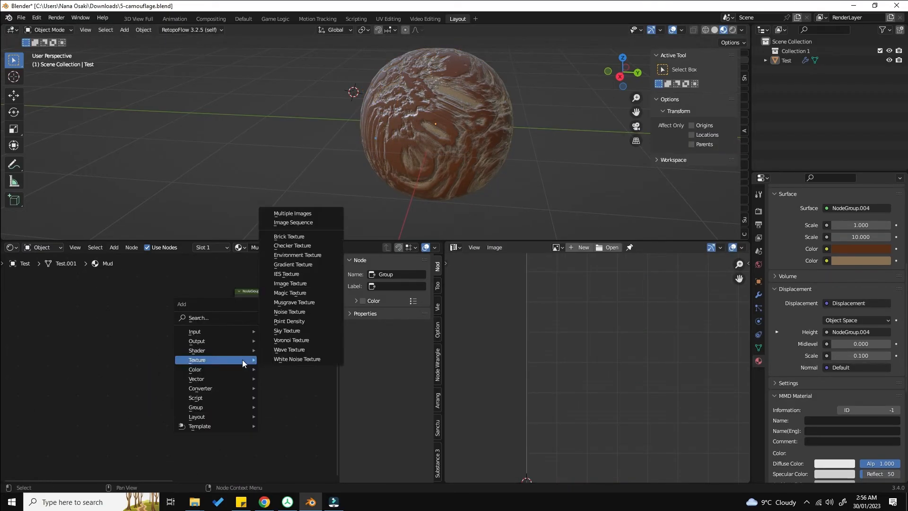
pyautogui.click(310, 282)
pyautogui.click(123, 293)
pyautogui.click(152, 318)
pyautogui.click(153, 331)
pyautogui.write('Base color')
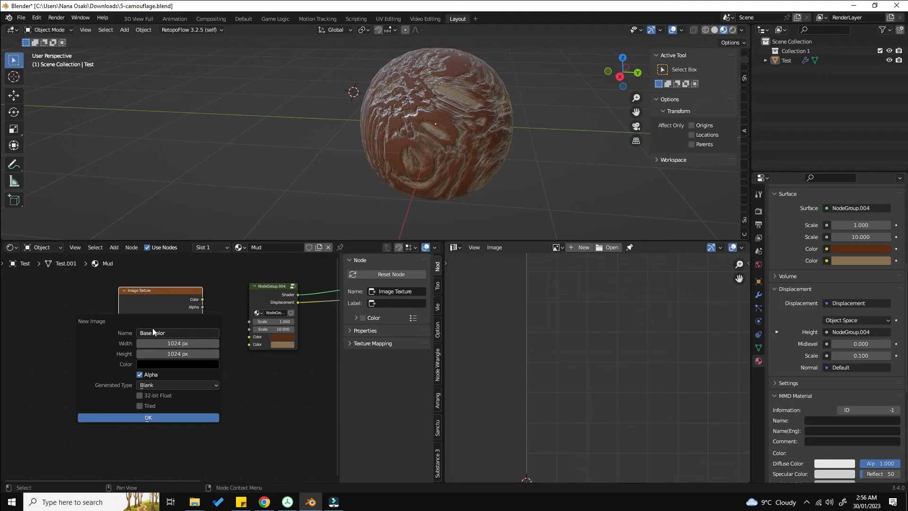
pyautogui.press('Return')
pyautogui.click(159, 417)
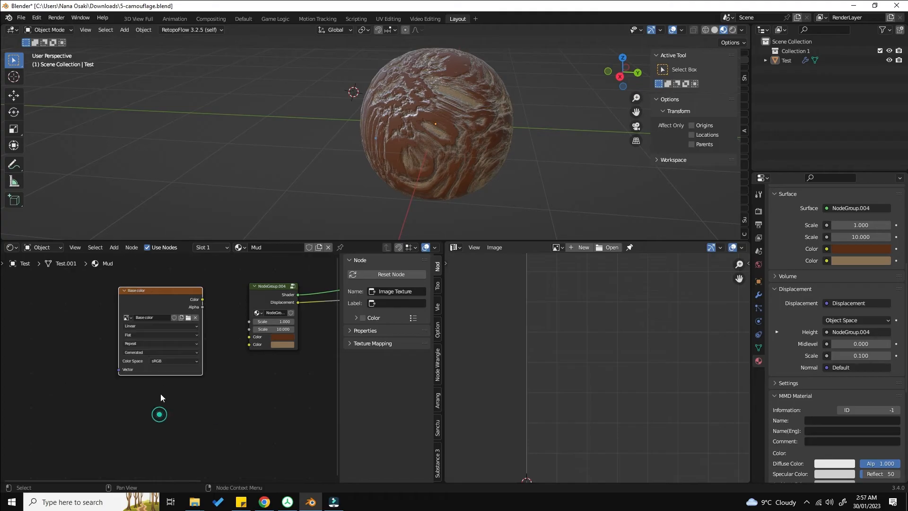
# Step: Set the bake type to Combined and enable both Direct and Indirect lighting
pyautogui.scroll(5, 804, 284)
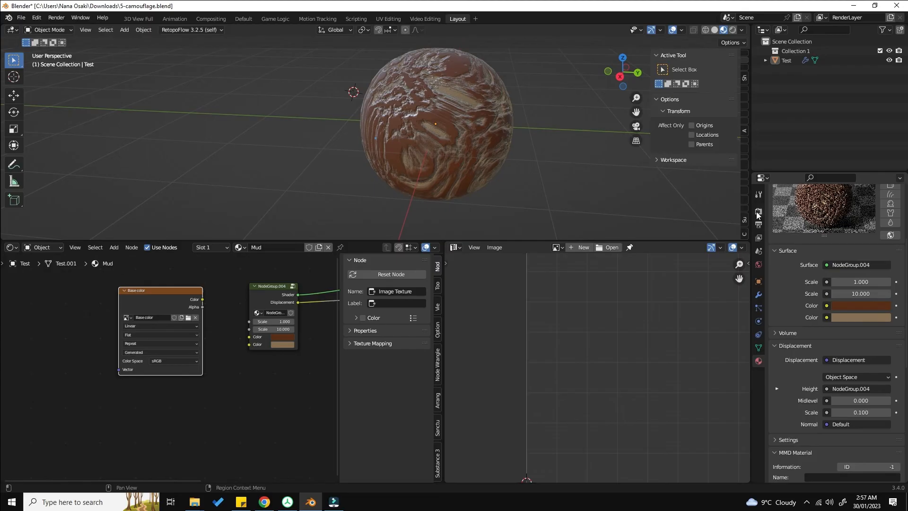
pyautogui.click(759, 211)
pyautogui.scroll(-2, 866, 356)
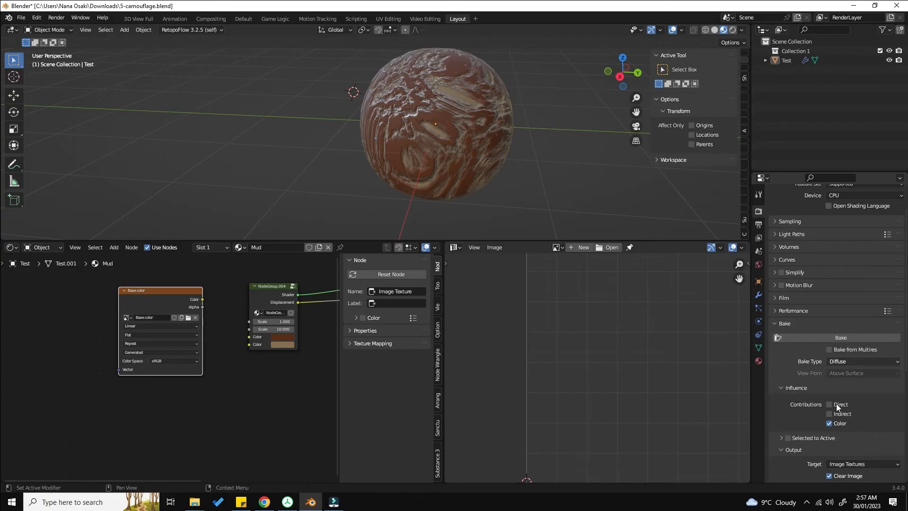
pyautogui.click(855, 349)
pyautogui.click(855, 350)
pyautogui.click(852, 361)
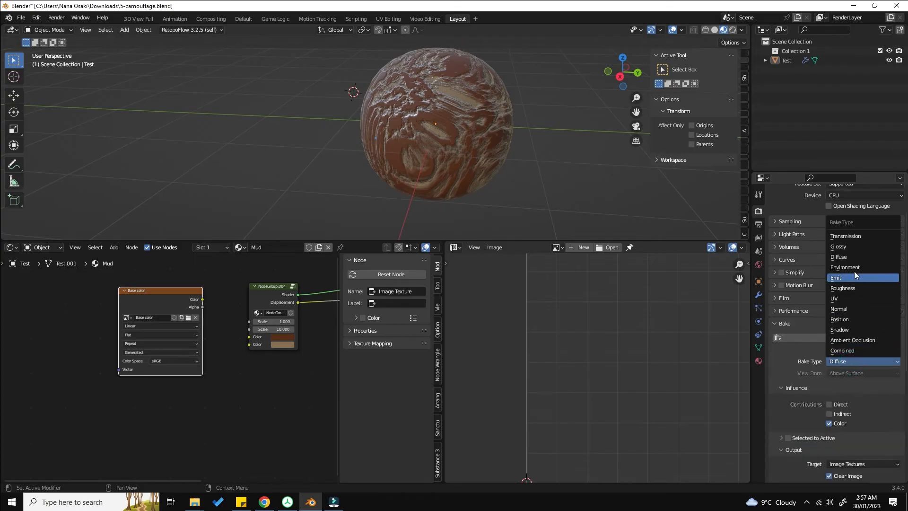
pyautogui.click(855, 354)
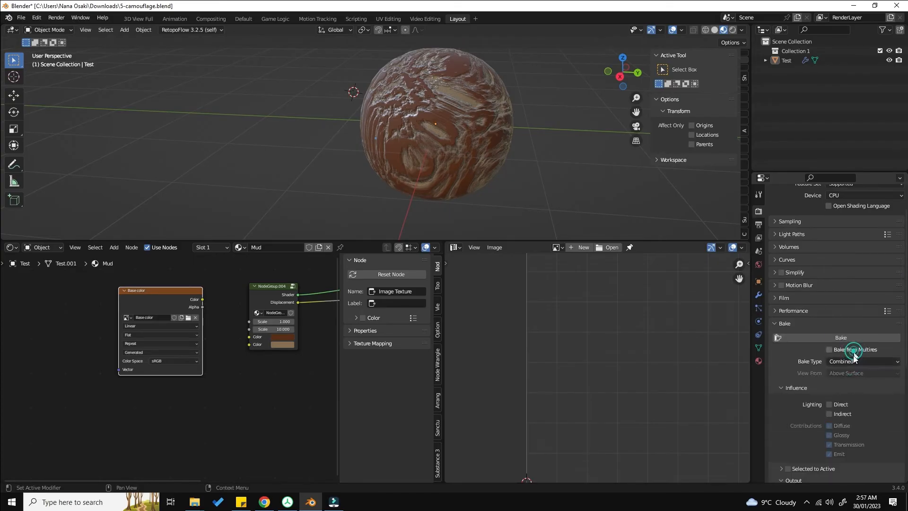
pyautogui.click(847, 403)
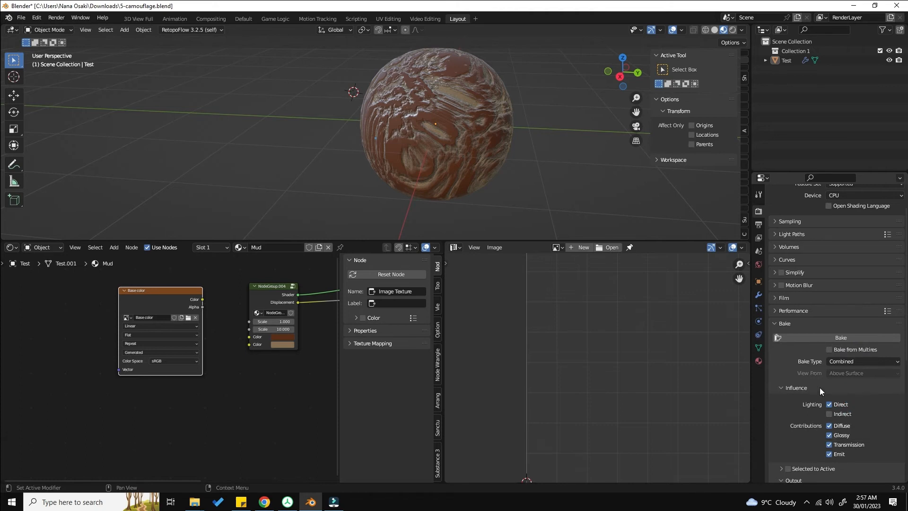
pyautogui.click(842, 414)
# Step: Recenter the view on the sphere and add an Area light to the scene
pyautogui.scroll(-4, 368, 101)
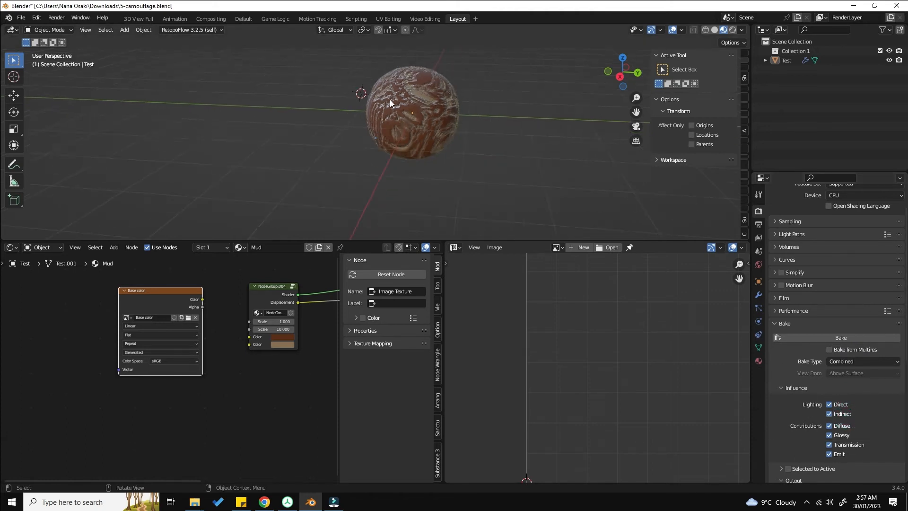
pyautogui.hotkey('shift', 'c')
pyautogui.click(456, 156)
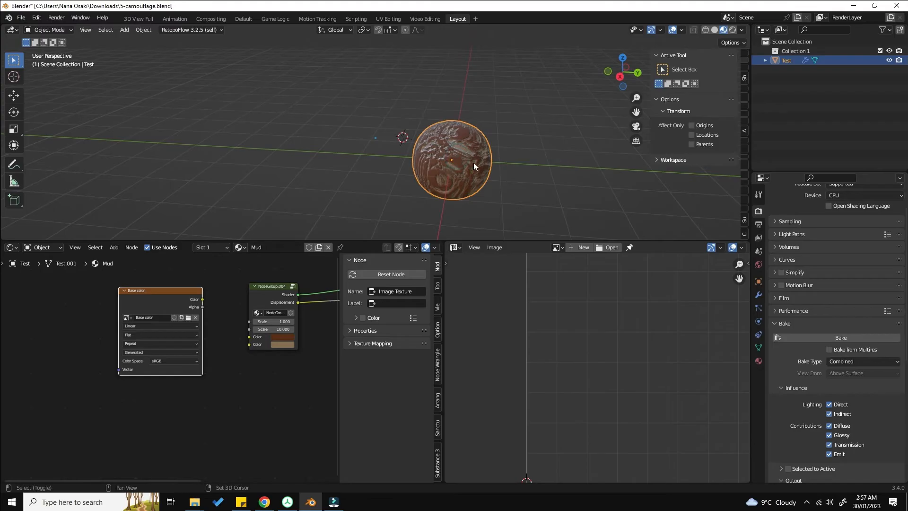
pyautogui.hotkey('shift', 'a')
pyautogui.moveTo(461, 321)
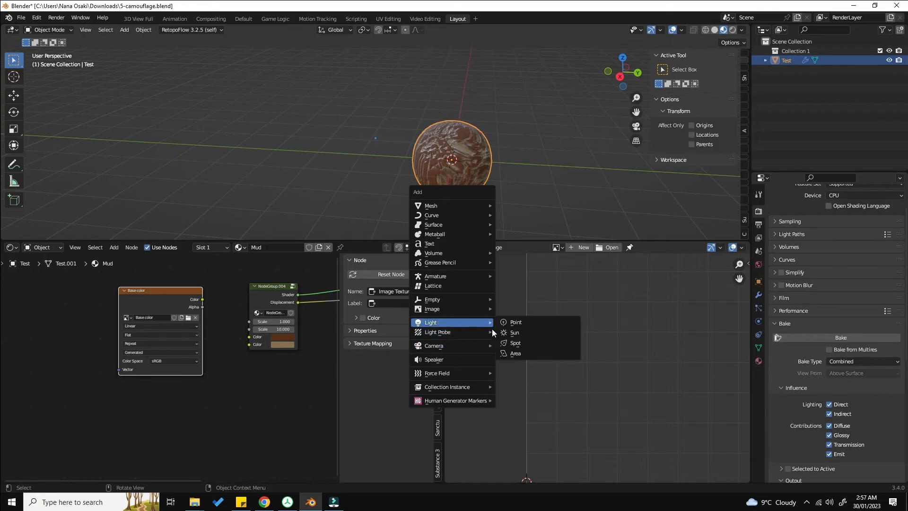
pyautogui.click(511, 354)
# Step: Position the area light beside the sphere along X, rotate it 90° around X and scale it up
pyautogui.moveTo(351, 110); pyautogui.dragTo(409, 121, button='middle')
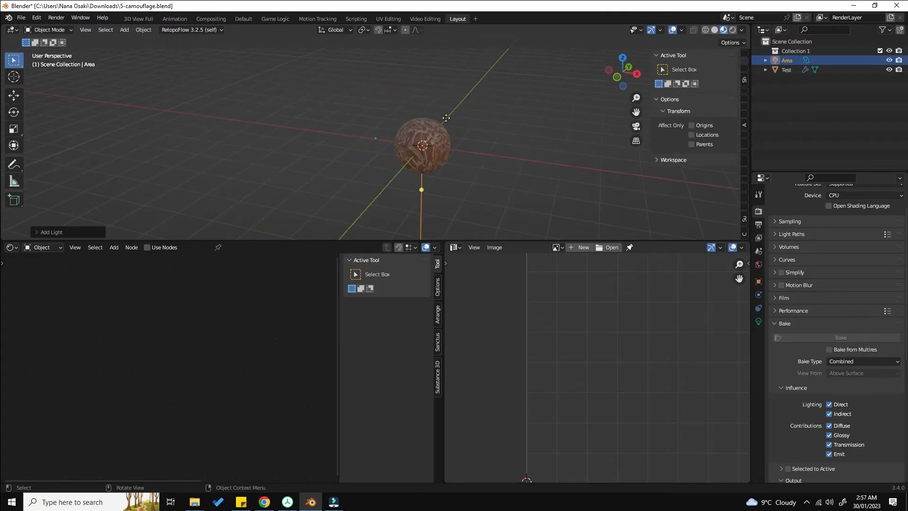
pyautogui.press('g')
pyautogui.press('y')
pyautogui.press('x')
pyautogui.click(512, 152)
pyautogui.write('rx90')
pyautogui.press('Return')
pyautogui.press('s')
pyautogui.click(543, 151)
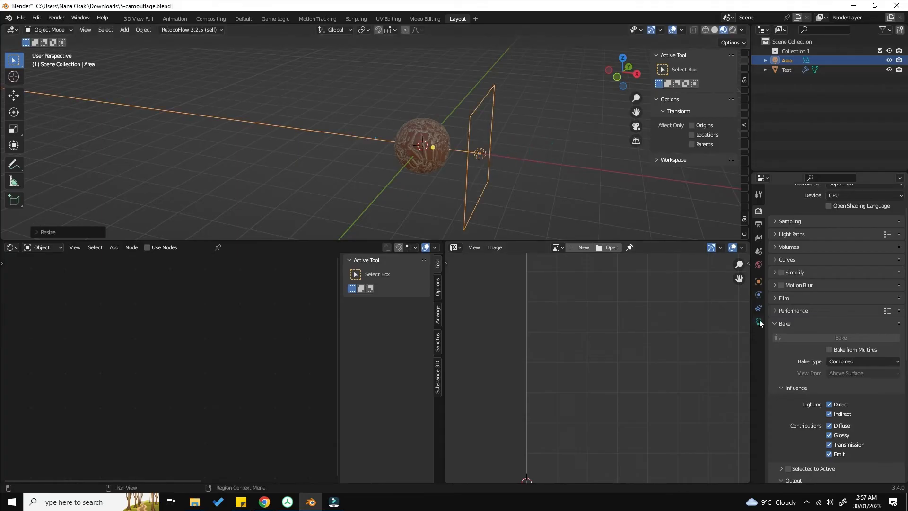
# Step: Raise the area light's power to about 145 W and switch the viewport to rendered shading
pyautogui.click(758, 321)
pyautogui.moveTo(830, 275); pyautogui.dragTo(853, 273)
pyautogui.press('z')
pyautogui.click(539, 142)
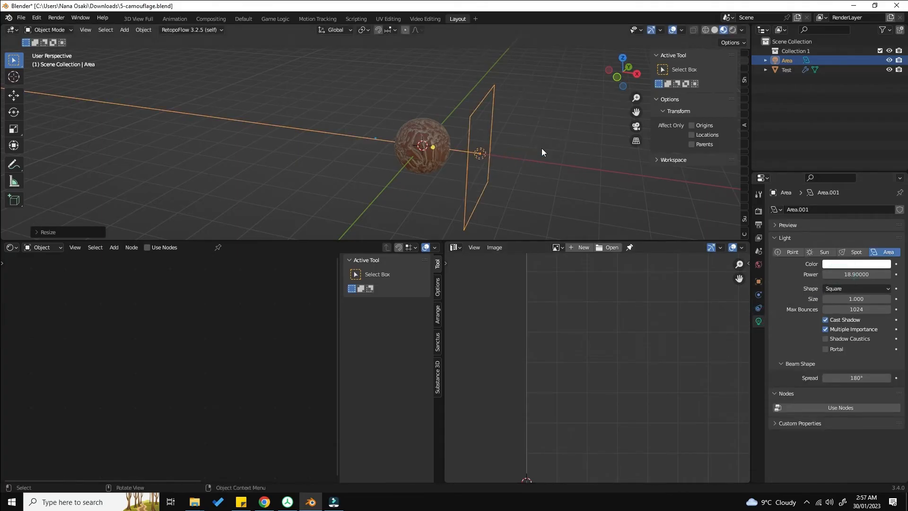
pyautogui.press('z')
pyautogui.click(497, 120)
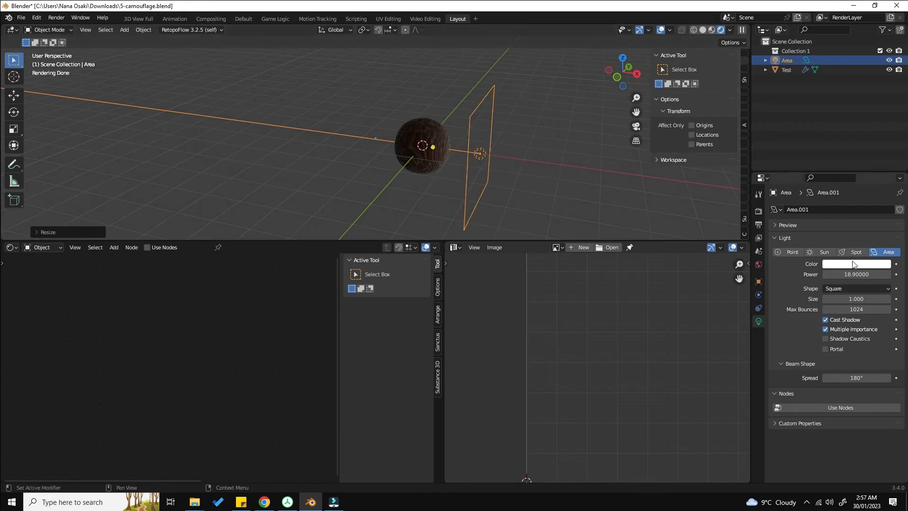
pyautogui.moveTo(856, 274); pyautogui.dragTo(880, 275)
# Step: Duplicate the area light twice, moving and rotating each copy to light the sphere from other sides
pyautogui.moveTo(553, 191); pyautogui.dragTo(376, 158, button='middle')
pyautogui.hotkey('shift', 'd')
pyautogui.click(439, 166)
pyautogui.moveTo(440, 166); pyautogui.dragTo(556, 109, button='middle')
pyautogui.press('r')
pyautogui.click(370, 149)
pyautogui.moveTo(371, 150); pyautogui.dragTo(393, 229, button='middle')
pyautogui.hotkey('shift', 'd')
pyautogui.click(454, 118)
pyautogui.press('r')
pyautogui.click(422, 76)
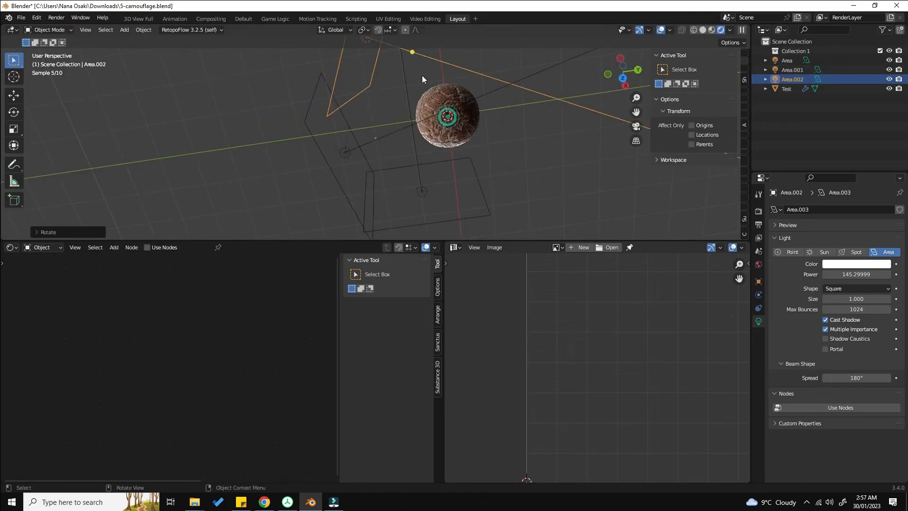
# Step: Duplicate an area light once more and rotate the new copy to light the sphere from another side
pyautogui.hotkey('shift', 'd')
pyautogui.click(625, 122)
pyautogui.press('r')
pyautogui.click(467, 198)
pyautogui.moveTo(466, 196); pyautogui.dragTo(382, 140, button='middle')
# Step: Select the sphere and bake the Combined pass into its image texture
pyautogui.press('a')
pyautogui.click(413, 113)
pyautogui.click(414, 172)
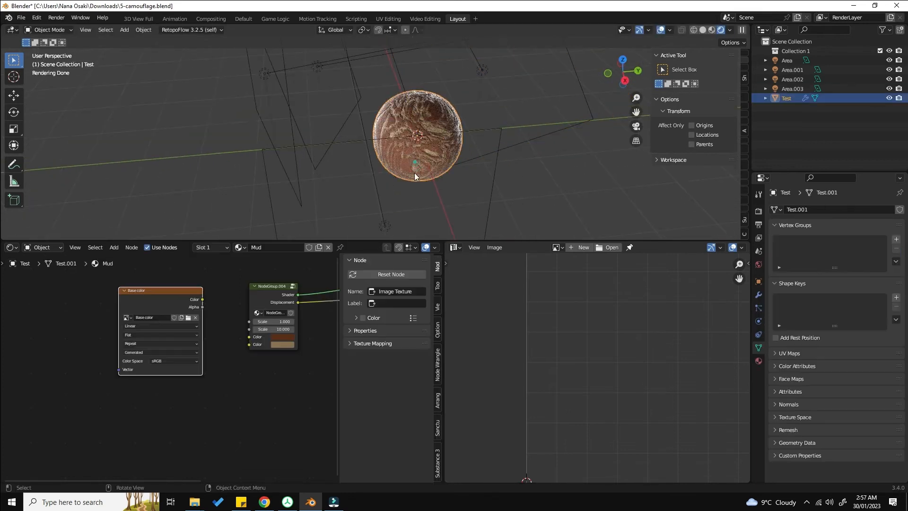
pyautogui.click(757, 211)
pyautogui.scroll(-3, 823, 329)
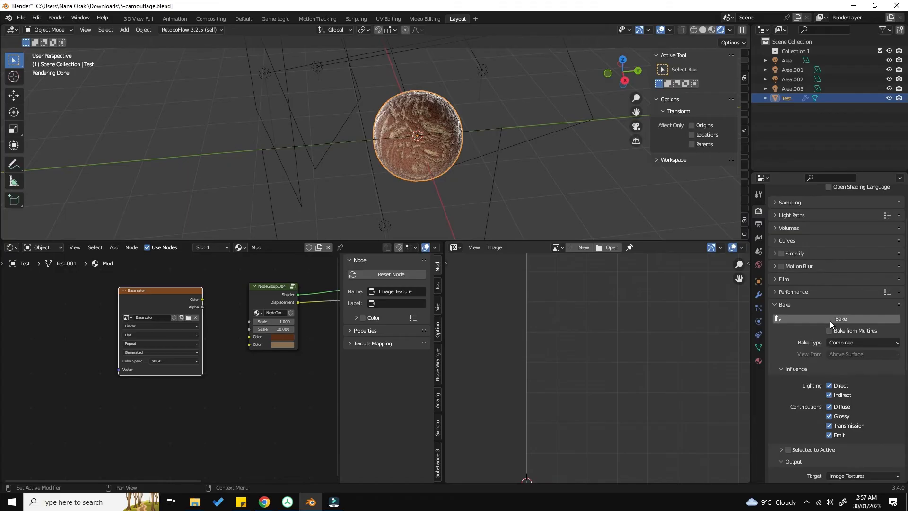
pyautogui.click(830, 320)
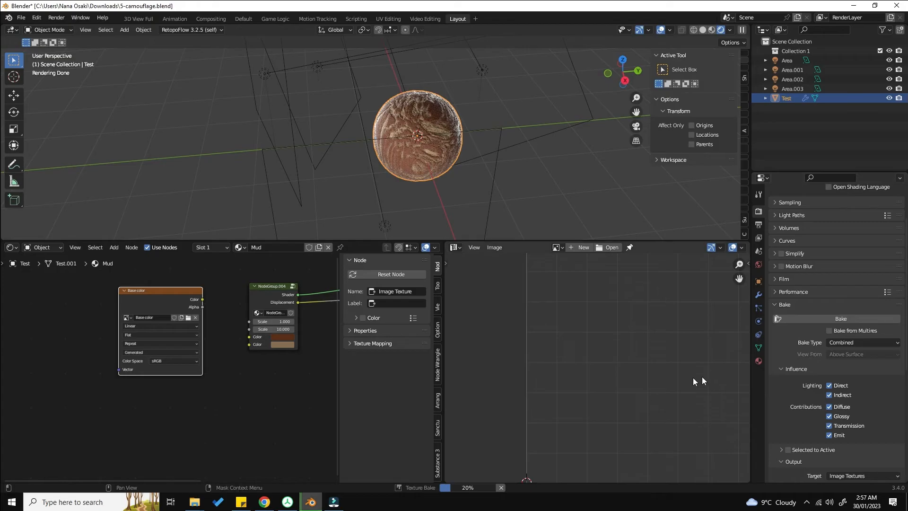
# Step: Inspect the baked mud texture in the image editor, zooming and panning across it
pyautogui.scroll(-1, 693, 377)
pyautogui.moveTo(684, 377); pyautogui.dragTo(552, 329, button='middle')
pyautogui.scroll(-5, 552, 329)
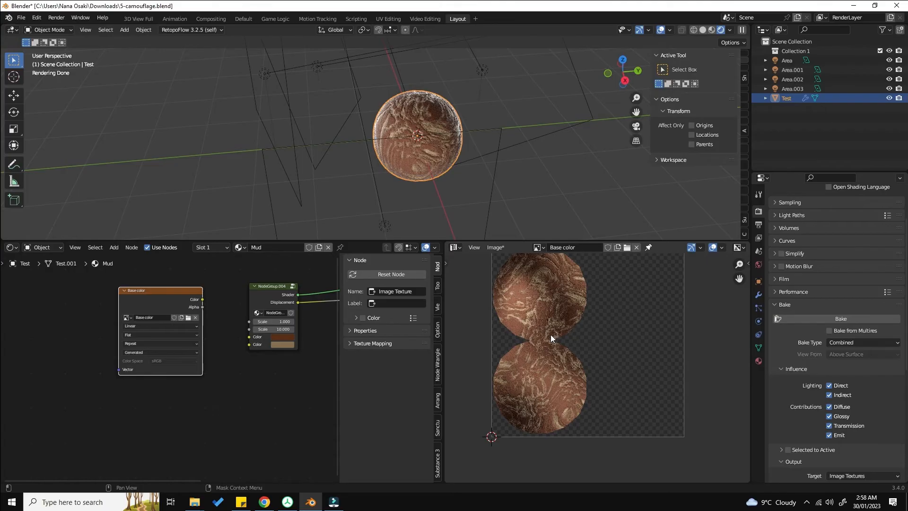
pyautogui.scroll(-1, 550, 335)
pyautogui.moveTo(503, 285); pyautogui.dragTo(507, 289, button='middle')
pyautogui.moveTo(506, 289)
pyautogui.mouseDown()
pyautogui.moveTo(539, 312)
pyautogui.moveTo(520, 299)
pyautogui.mouseUp()
pyautogui.hotkey('ctrl', 'z')
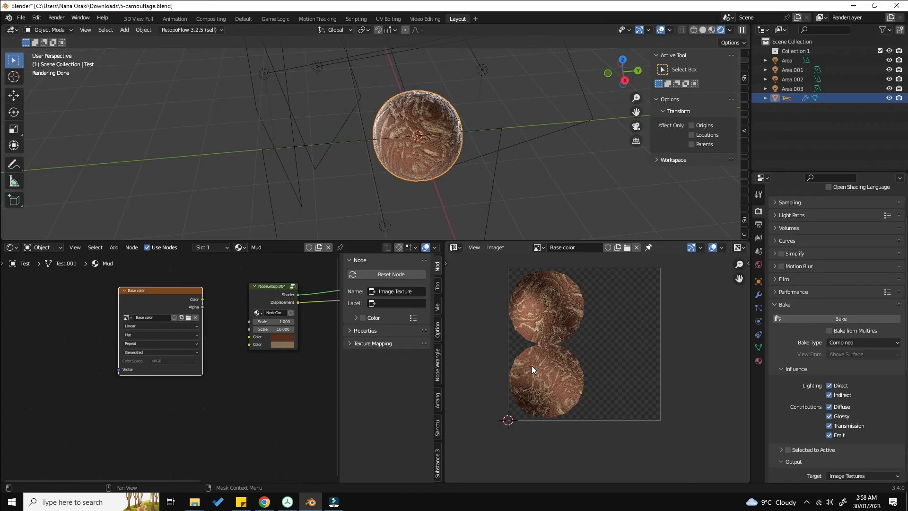
pyautogui.scroll(5, 531, 350)
pyautogui.scroll(3, 540, 381)
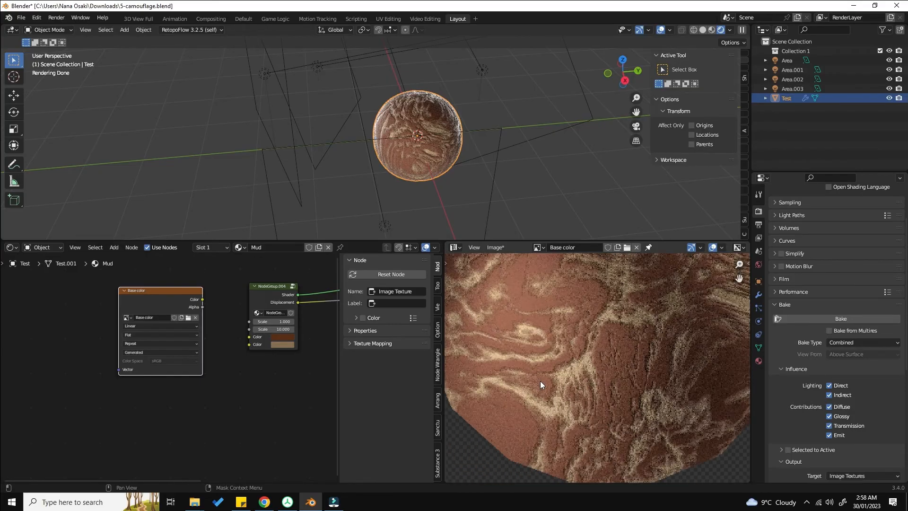
pyautogui.scroll(-2, 540, 381)
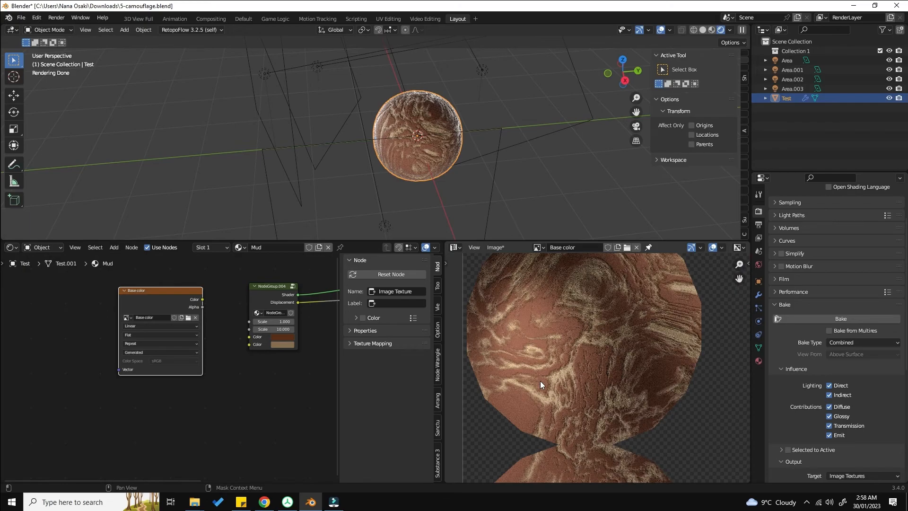
pyautogui.click(861, 343)
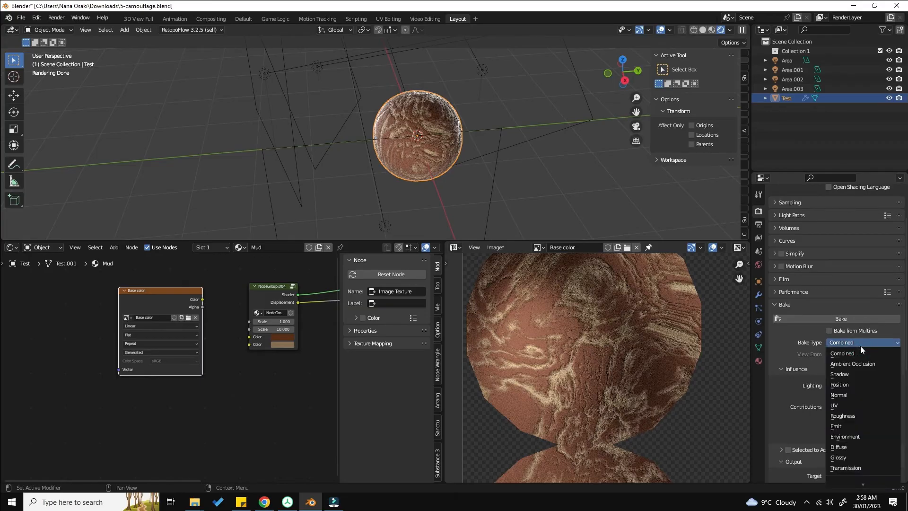
pyautogui.click(857, 348)
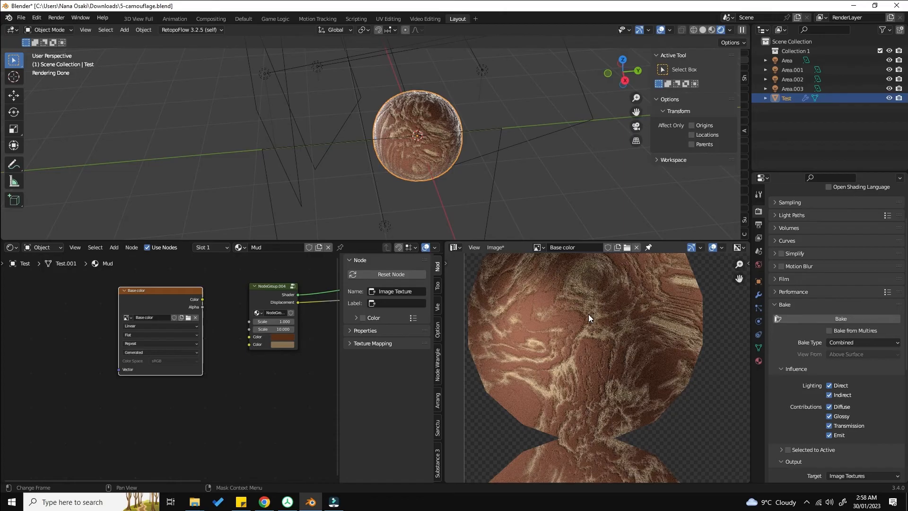
pyautogui.scroll(-2, 598, 315)
pyautogui.scroll(1, 598, 315)
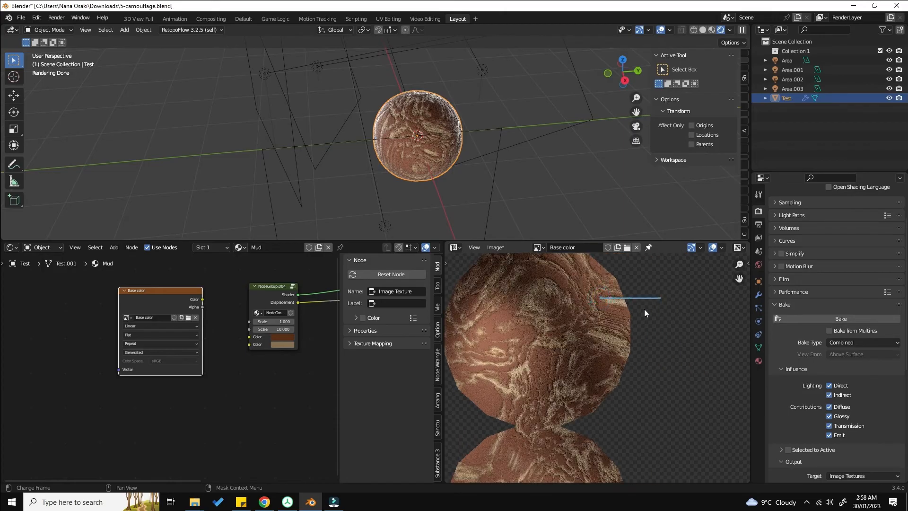
pyautogui.click(608, 315)
pyautogui.moveTo(588, 351); pyautogui.dragTo(660, 353)
pyautogui.moveTo(660, 408); pyautogui.dragTo(654, 383, button='middle')
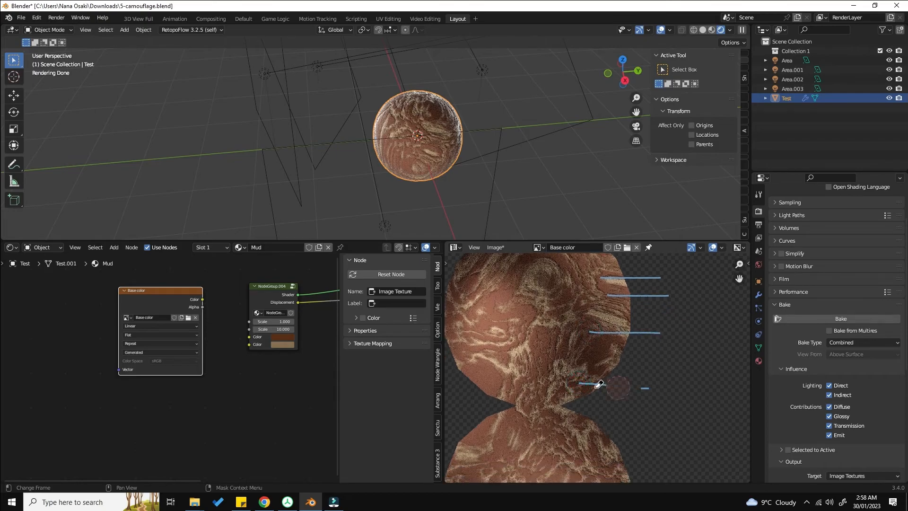
pyautogui.hotkey('ctrl', 'z')
pyautogui.hotkey('ctrl', 'z')
pyautogui.hotkey('ctrl', 'z')
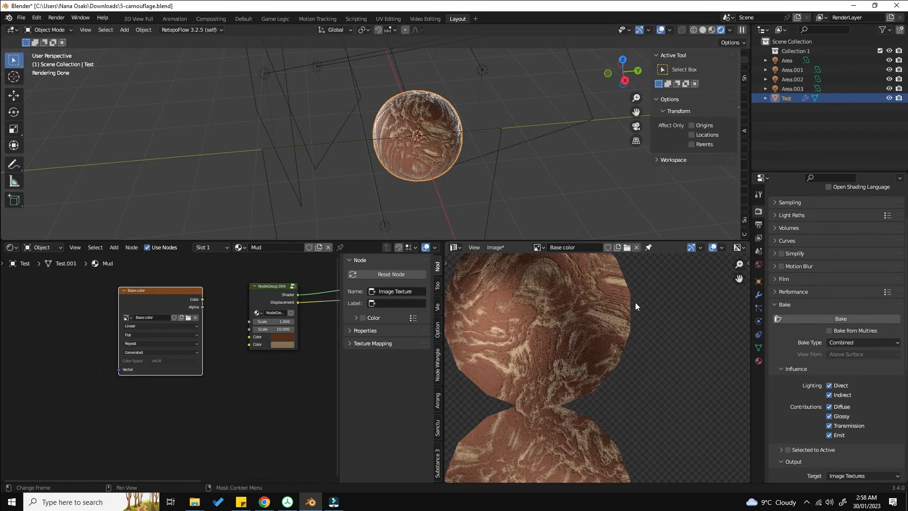
pyautogui.scroll(-1, 620, 310)
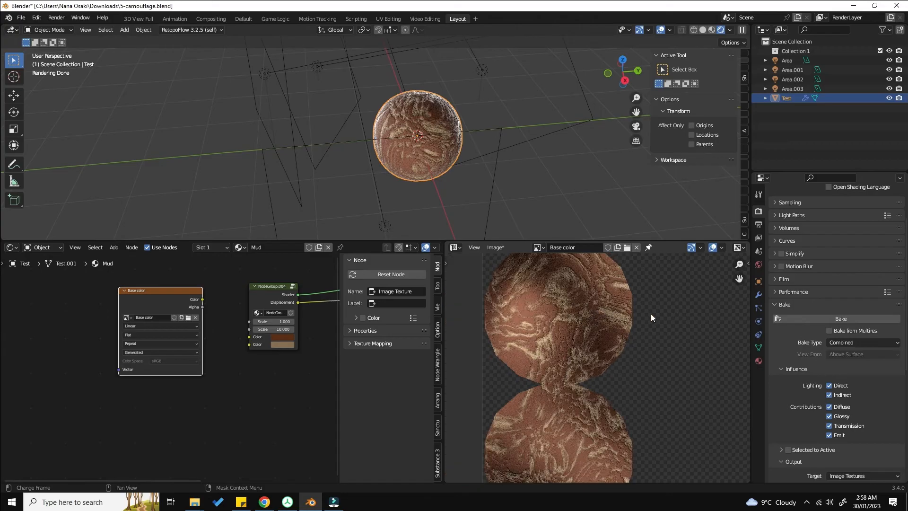
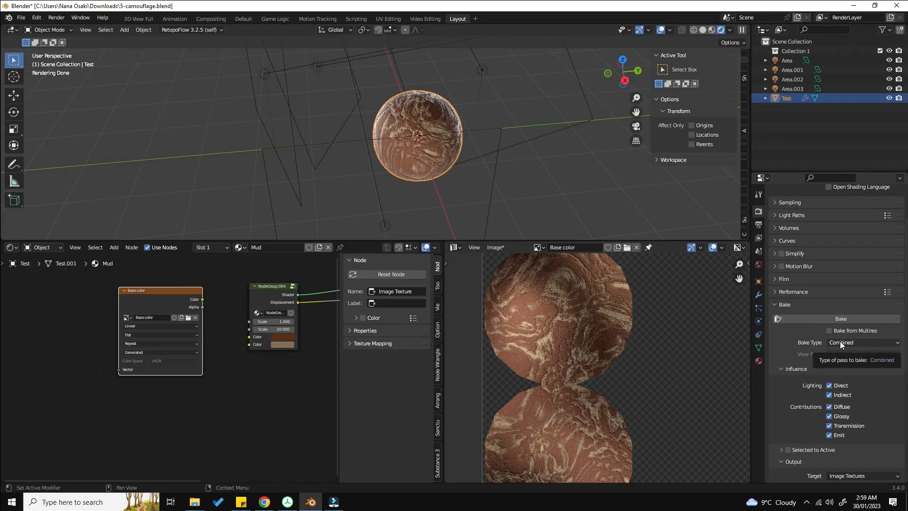
# Step: Set the bake type to Diffuse and bake the sphere's base color into the selected image texture
pyautogui.click(839, 341)
pyautogui.click(825, 344)
pyautogui.click(837, 342)
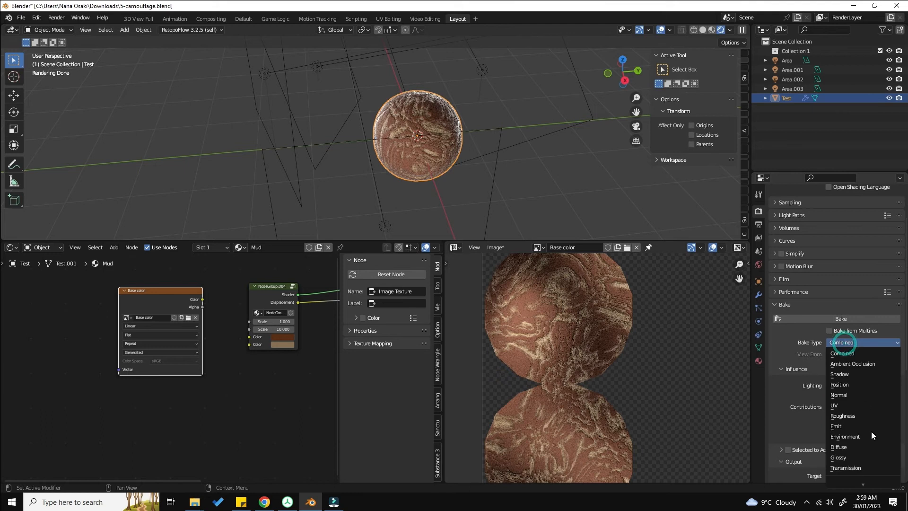
pyautogui.click(844, 445)
pyautogui.moveTo(177, 334); pyautogui.dragTo(155, 359, button='middle')
pyautogui.scroll(1, 155, 352)
pyautogui.moveTo(156, 329); pyautogui.dragTo(157, 310)
pyautogui.rightClick(157, 310)
pyautogui.scroll(-1, 157, 310)
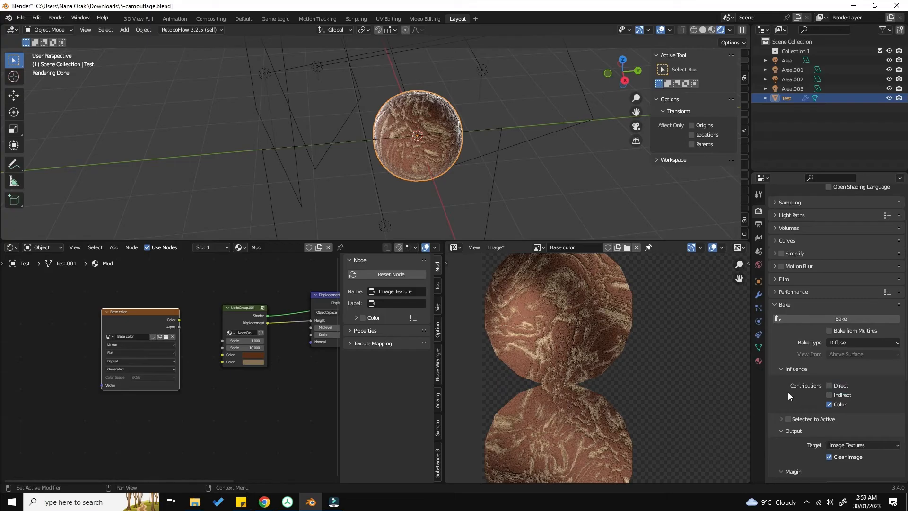
pyautogui.click(807, 314)
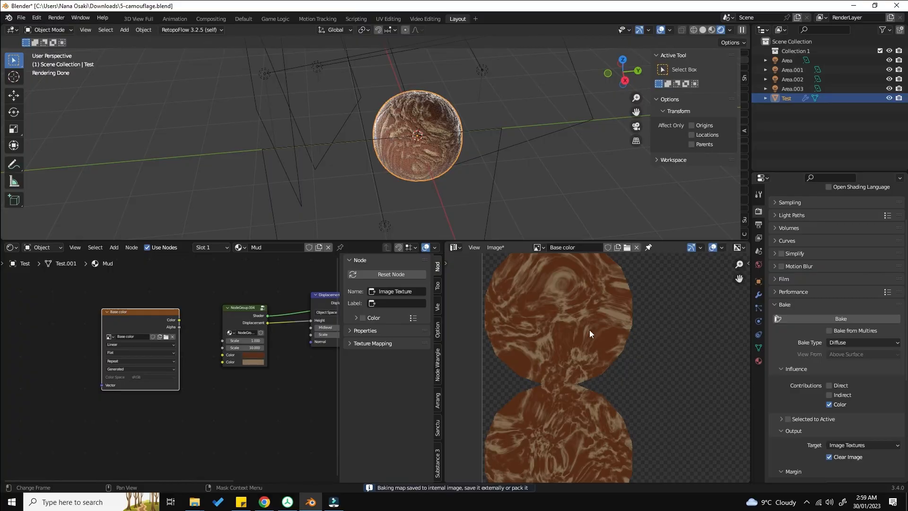
# Step: Start saving the baked image and create a new folder named TExtures on the Desktop
pyautogui.scroll(3, 560, 333)
pyautogui.scroll(-3, 544, 324)
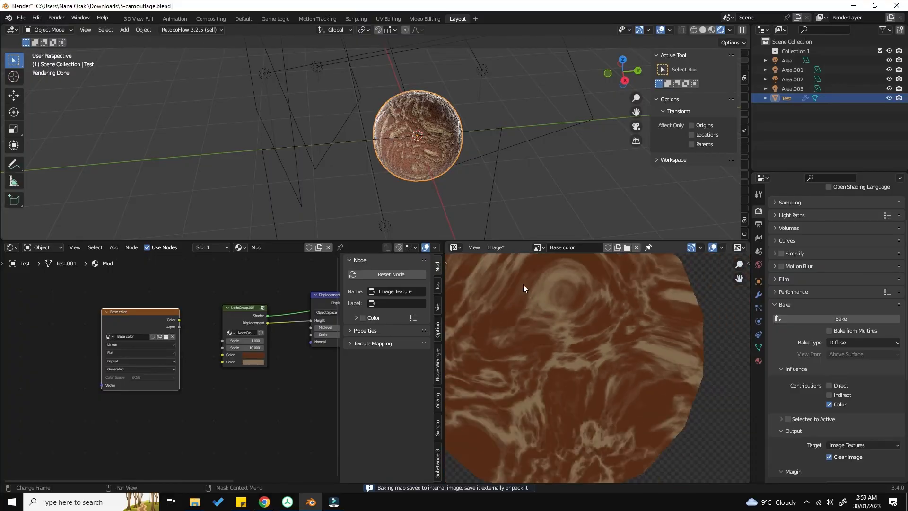
pyautogui.click(495, 247)
pyautogui.click(515, 333)
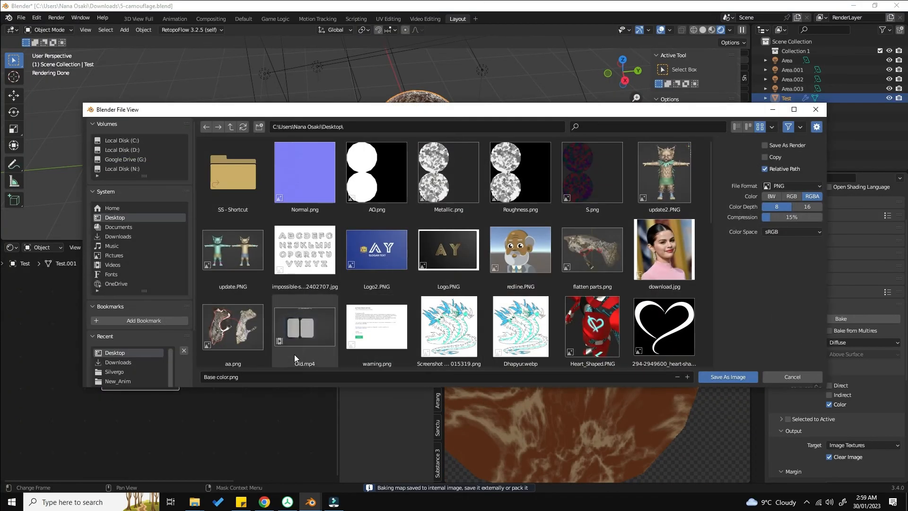
pyautogui.click(259, 127)
pyautogui.write('TExtures')
pyautogui.press('Return')
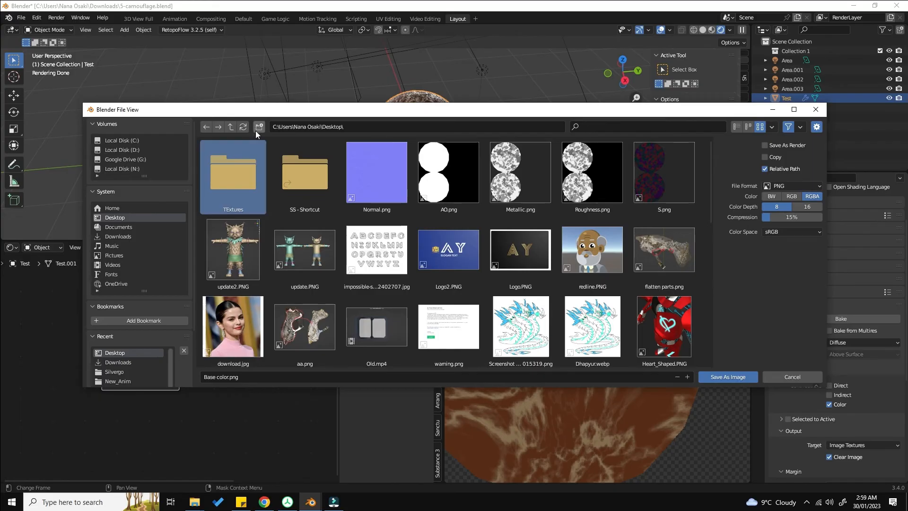
# Step: Save the baked image as Base color.png inside the TExtures folder
pyautogui.click(255, 129)
pyautogui.doubleClick(305, 174)
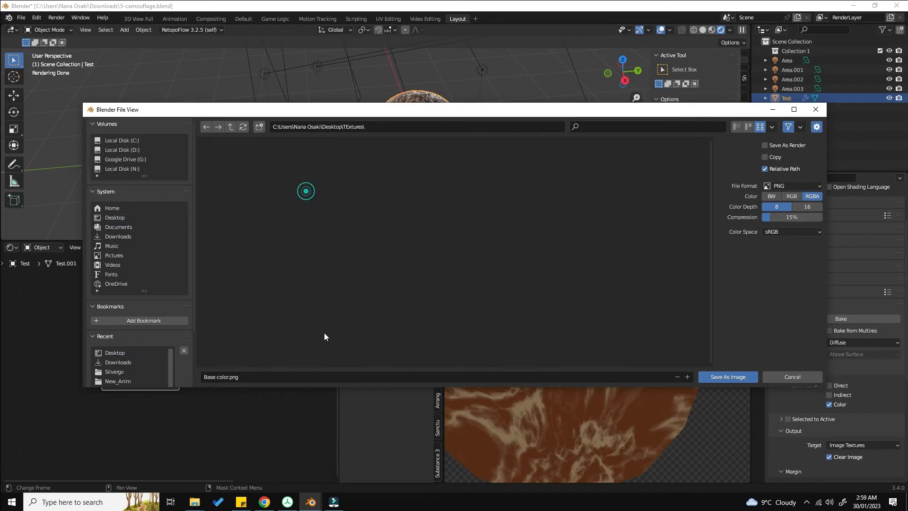
pyautogui.click(309, 376)
pyautogui.click(746, 375)
pyautogui.click(746, 375)
# Step: Duplicate the image texture node and create a new 1024 px image named Roughness in it
pyautogui.scroll(-1, 303, 333)
pyautogui.moveTo(169, 341); pyautogui.dragTo(201, 312, button='middle')
pyautogui.hotkey('shift', 'd')
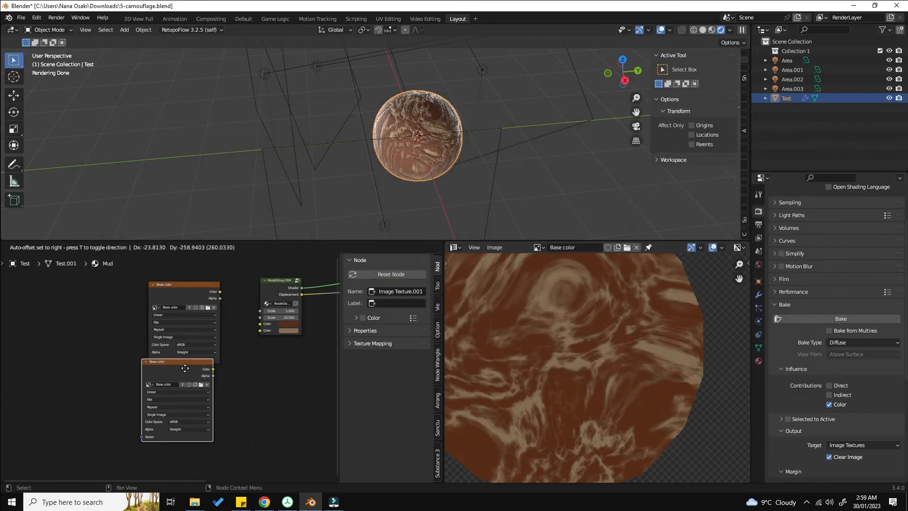
pyautogui.click(193, 382)
pyautogui.scroll(1, 205, 413)
pyautogui.click(202, 392)
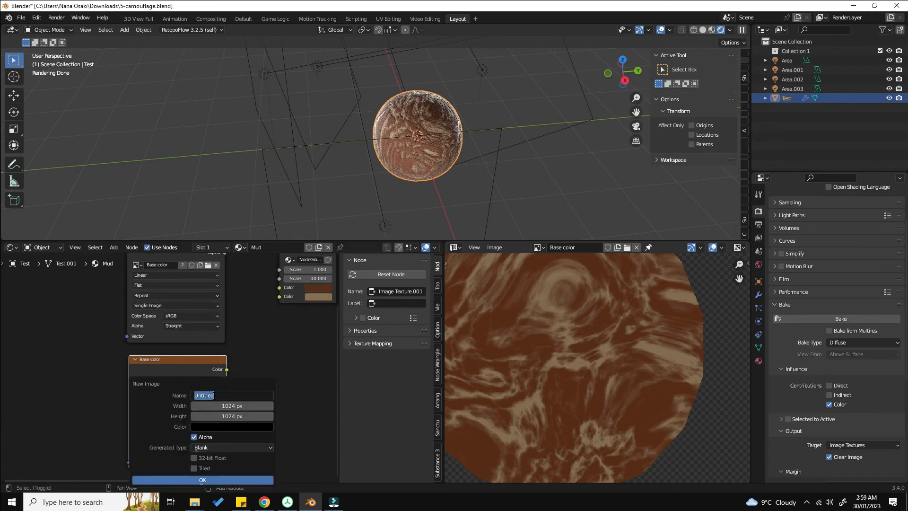
pyautogui.write('Roughness')
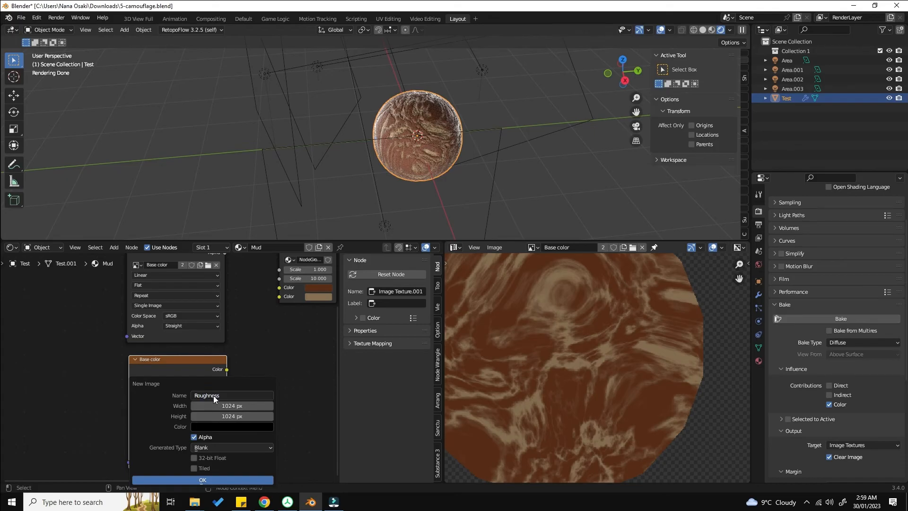
pyautogui.click(203, 477)
# Step: Set the bake type to Roughness and bake into the new Roughness image
pyautogui.scroll(-2, 232, 420)
pyautogui.moveTo(271, 396); pyautogui.dragTo(205, 355, button='middle')
pyautogui.click(842, 341)
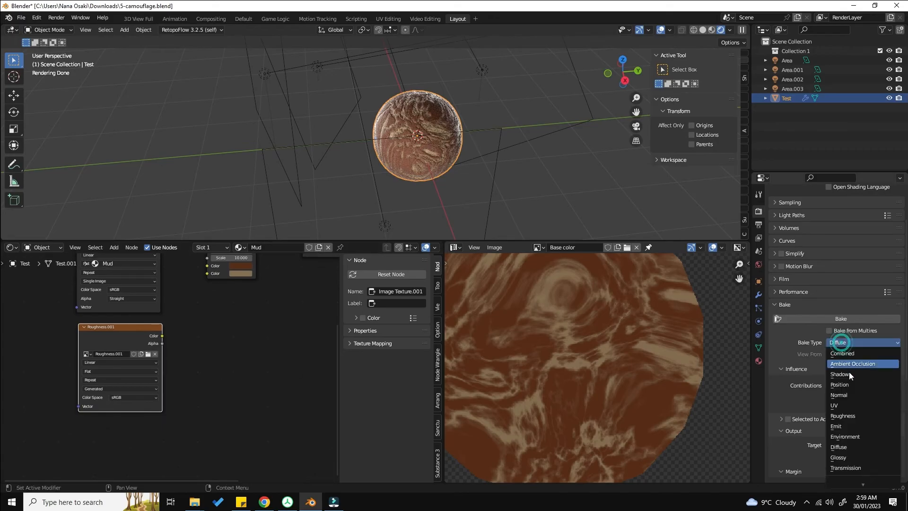
pyautogui.click(866, 417)
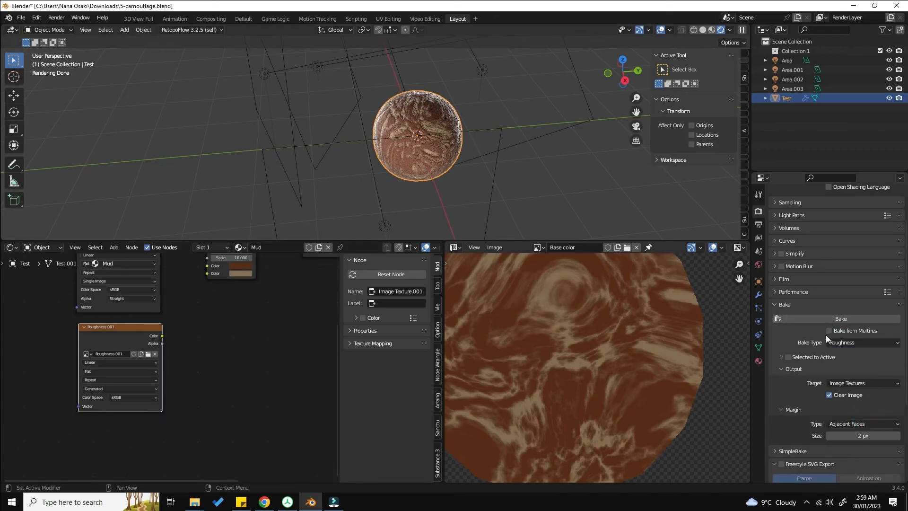
pyautogui.click(839, 342)
pyautogui.click(855, 418)
pyautogui.click(841, 320)
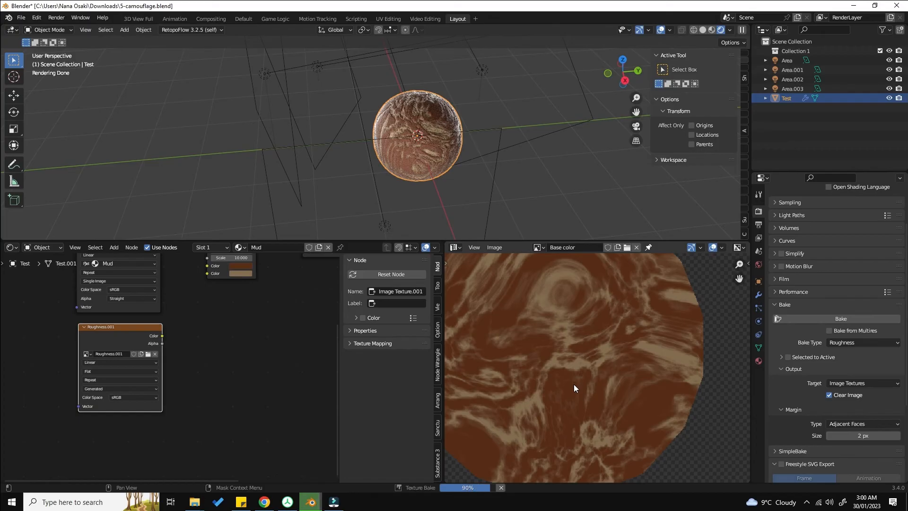
# Step: Save the baked roughness image as Roughness.png in the TExtures folder
pyautogui.click(496, 251)
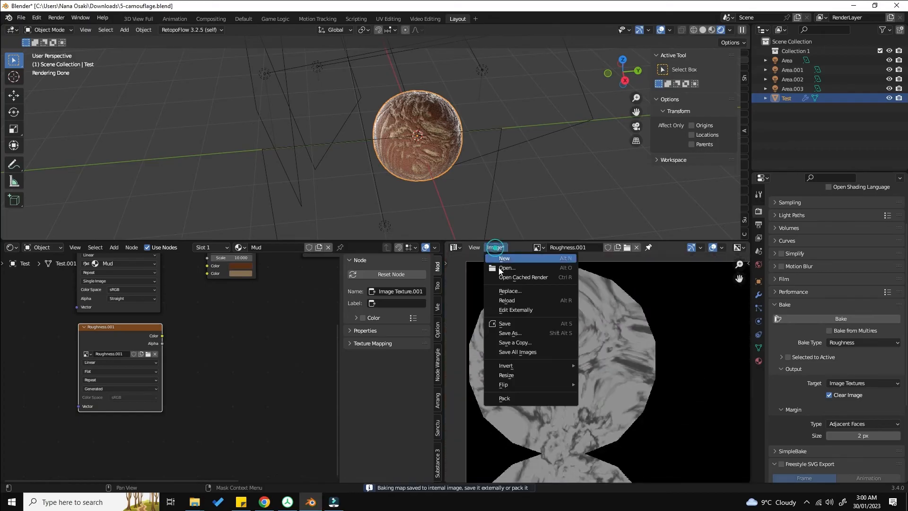
pyautogui.click(515, 336)
pyautogui.write('Roughness')
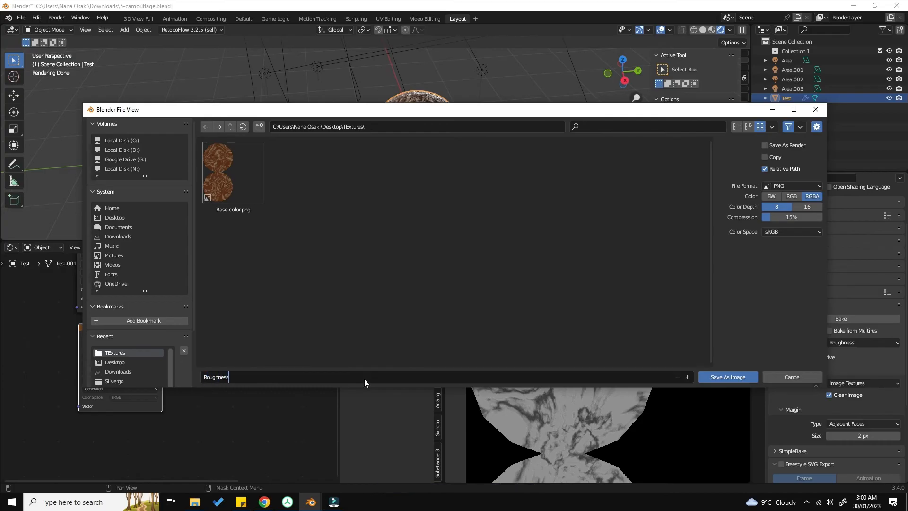
pyautogui.press('Return')
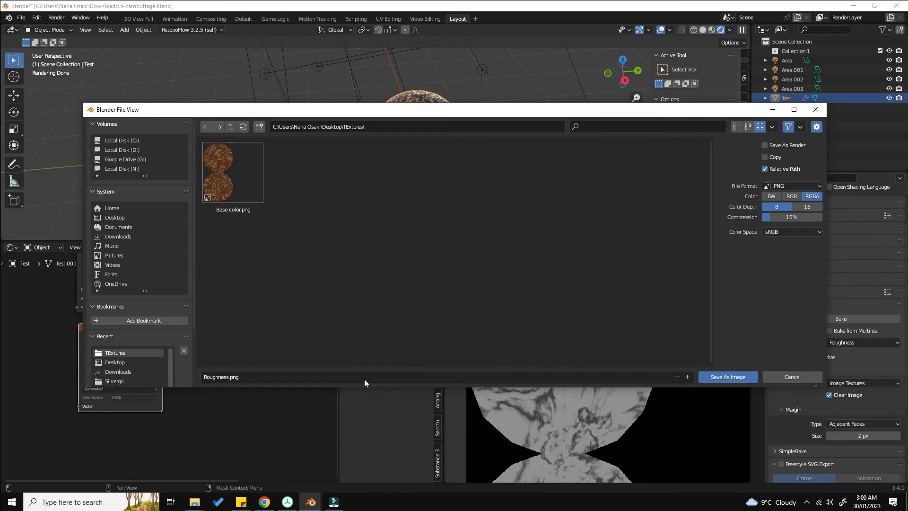
pyautogui.click(734, 374)
# Step: Move the displacement node and add a Principled BSDF node below it in the Mud material
pyautogui.click(844, 342)
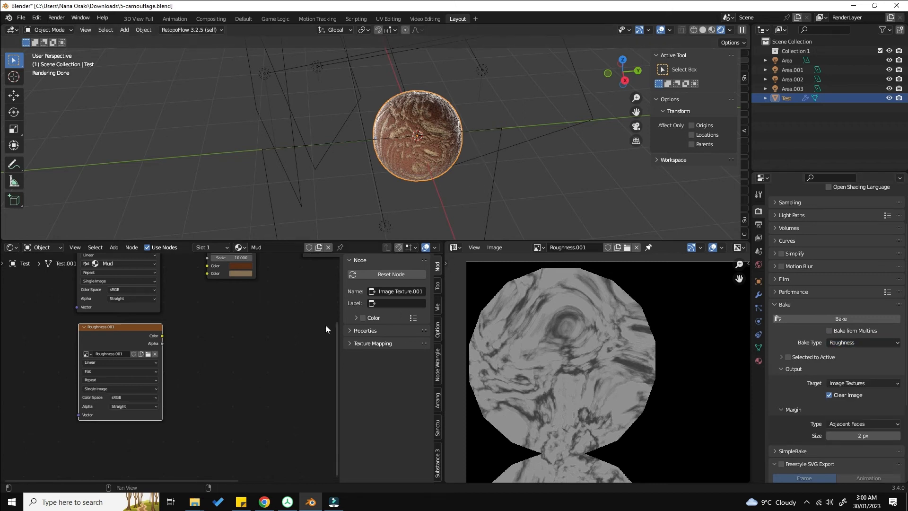
pyautogui.scroll(-1, 524, 352)
pyautogui.scroll(-2, 204, 367)
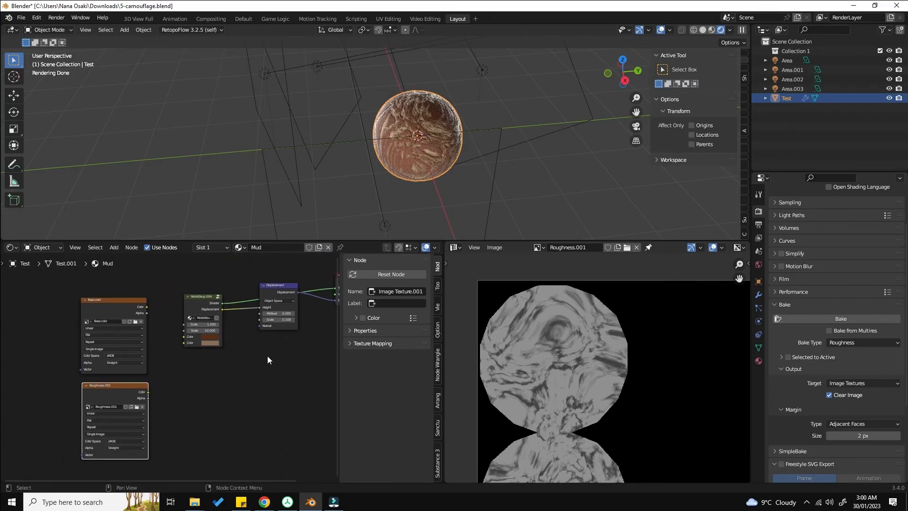
pyautogui.moveTo(307, 382); pyautogui.dragTo(236, 377, button='middle')
pyautogui.scroll(1, 241, 376)
pyautogui.click(241, 381)
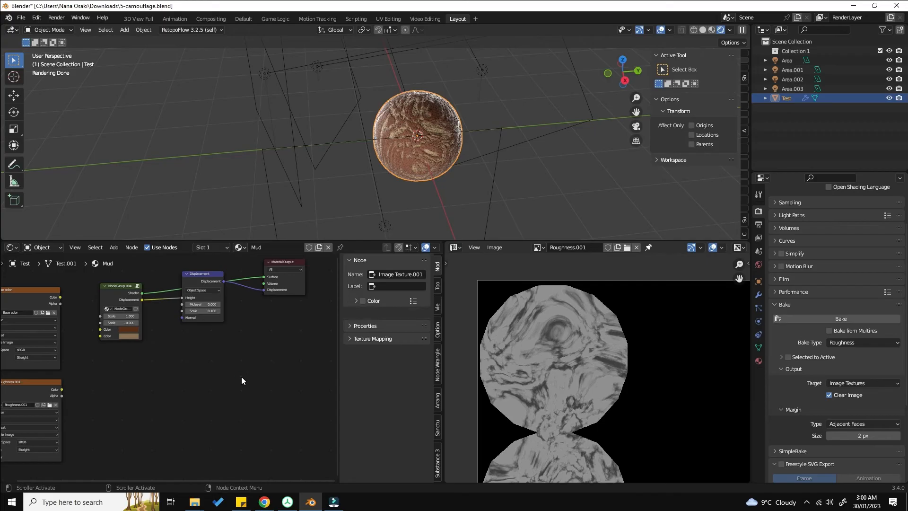
pyautogui.moveTo(201, 283); pyautogui.dragTo(195, 321)
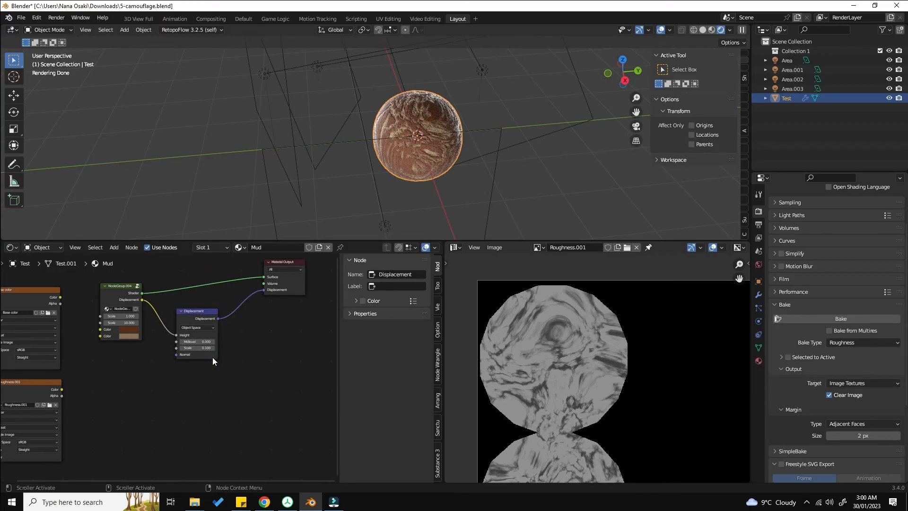
pyautogui.scroll(3, 212, 358)
pyautogui.scroll(-3, 207, 355)
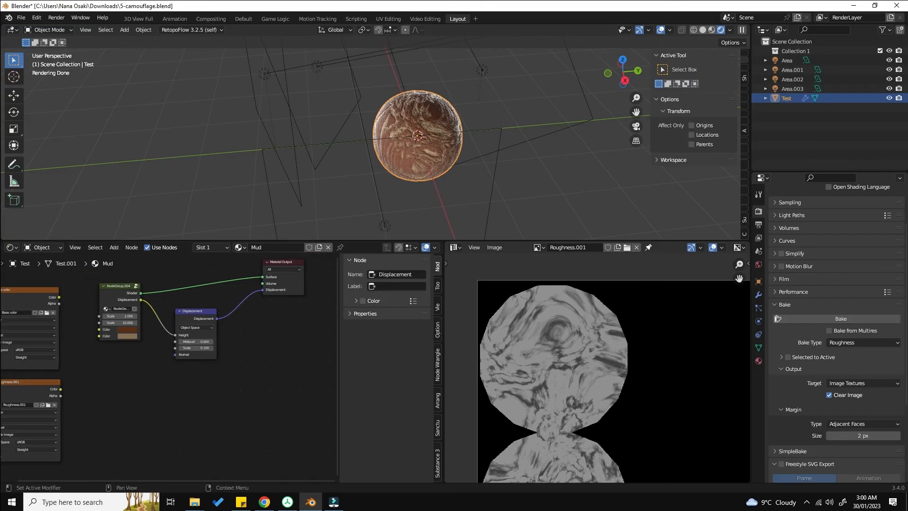
pyautogui.click(870, 345)
pyautogui.hotkey('shift', 'a')
pyautogui.moveTo(255, 367)
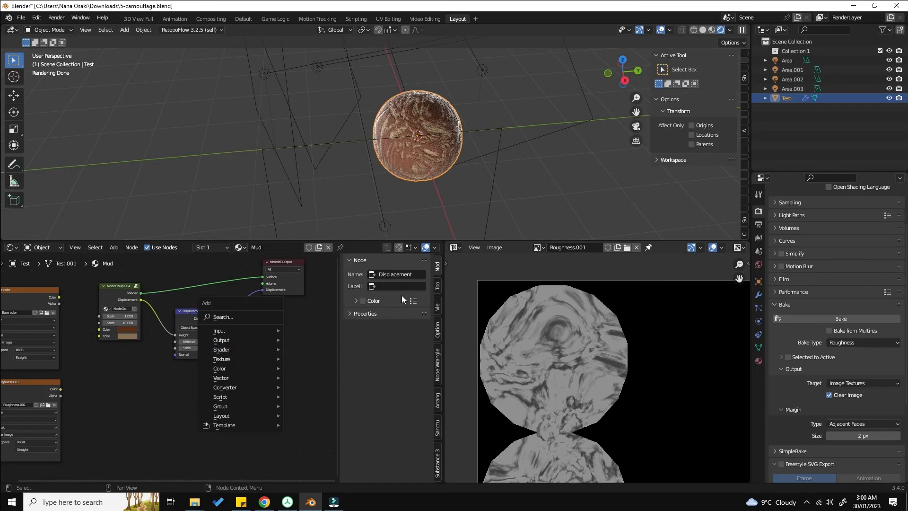
pyautogui.moveTo(259, 348)
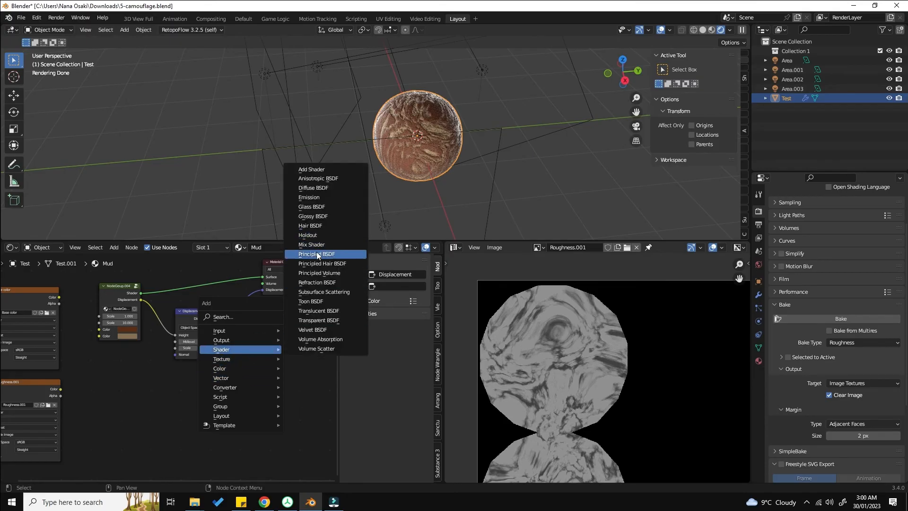
pyautogui.click(316, 251)
pyautogui.click(194, 359)
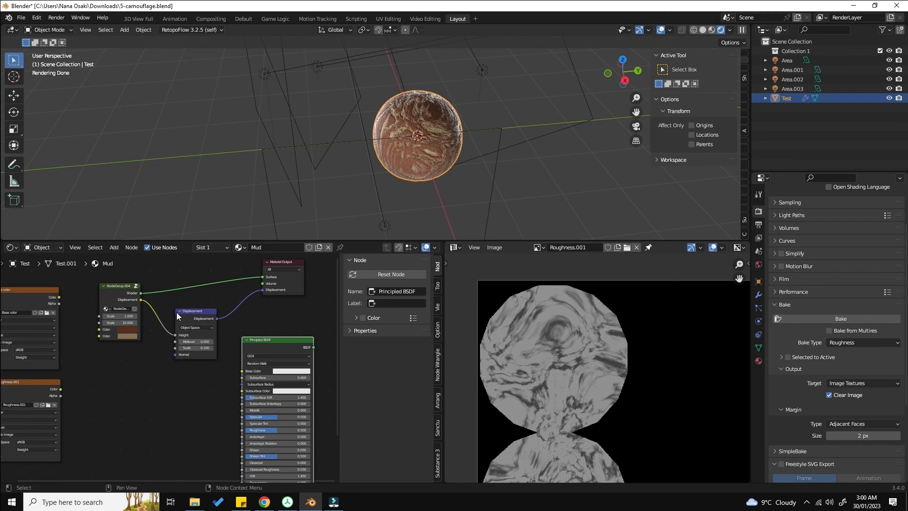
pyautogui.moveTo(268, 368); pyautogui.dragTo(178, 369, button='middle')
pyautogui.scroll(2, 178, 370)
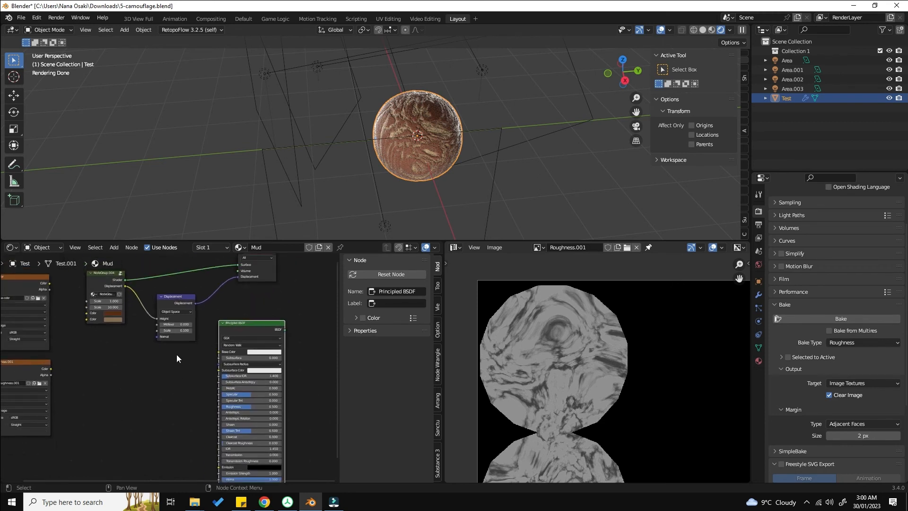
# Step: Connect the node group's Displacement output to the BSDF's Metallic and the BSDF to the Material Output surface
pyautogui.click(122, 293)
pyautogui.moveTo(123, 283); pyautogui.dragTo(157, 365)
pyautogui.scroll(1, 276, 354)
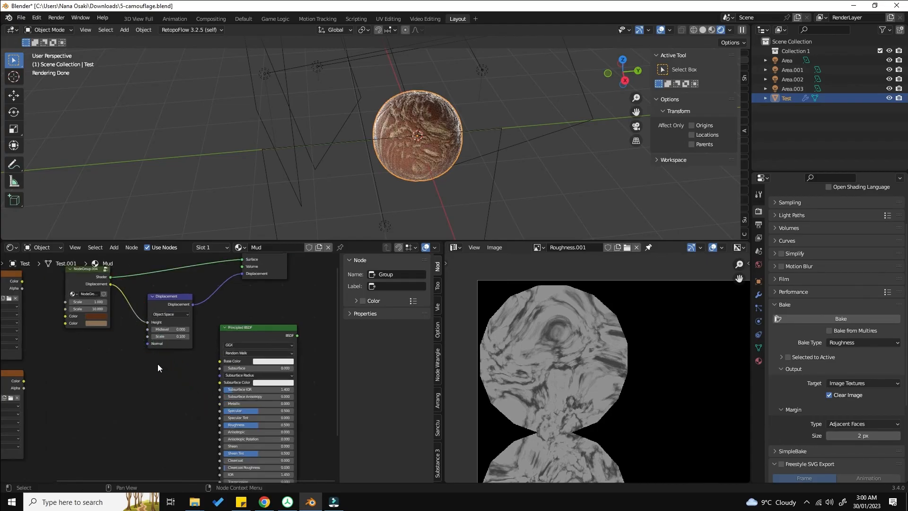
pyautogui.moveTo(113, 285); pyautogui.dragTo(223, 404)
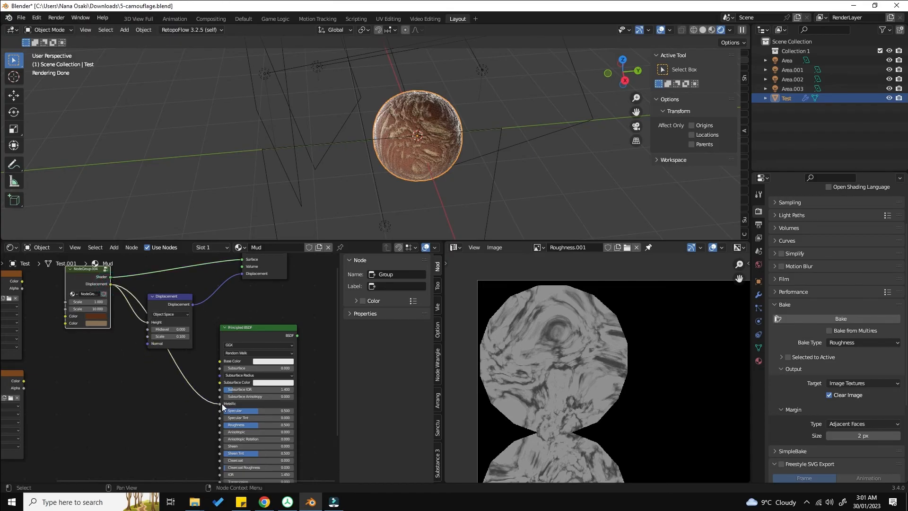
pyautogui.moveTo(245, 385); pyautogui.dragTo(219, 384, button='middle')
pyautogui.moveTo(270, 365); pyautogui.dragTo(215, 289)
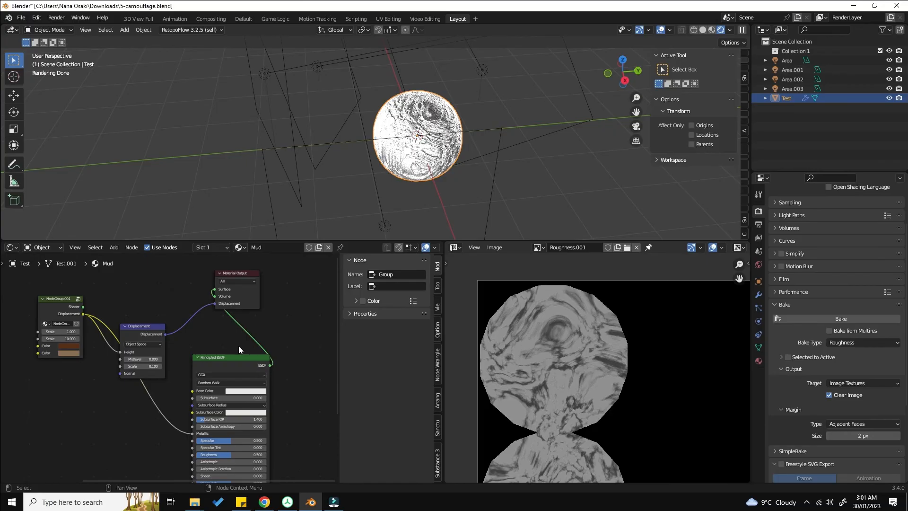
# Step: Connect the node group's Displacement output to the Principled BSDF's Base Color as well
pyautogui.moveTo(449, 175); pyautogui.dragTo(478, 183, button='middle')
pyautogui.scroll(3, 428, 148)
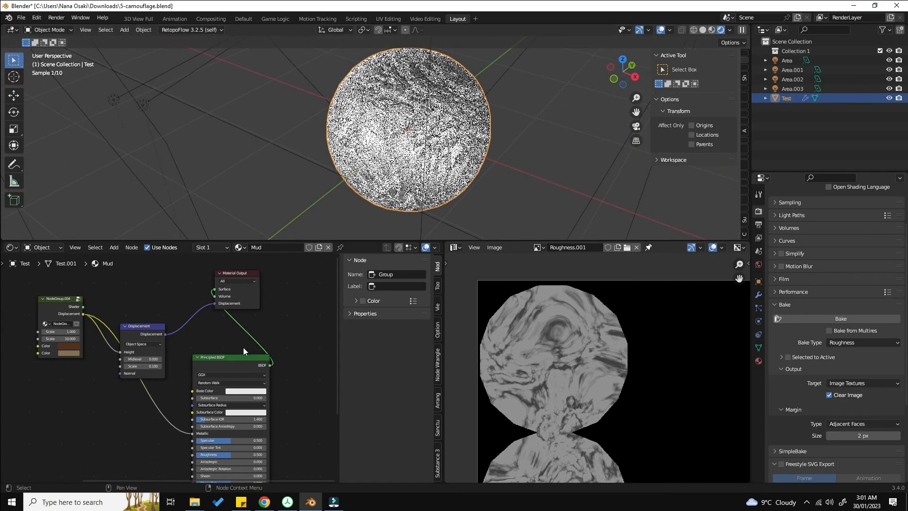
pyautogui.scroll(-1, 242, 347)
pyautogui.scroll(1, 208, 389)
pyautogui.scroll(1, 247, 336)
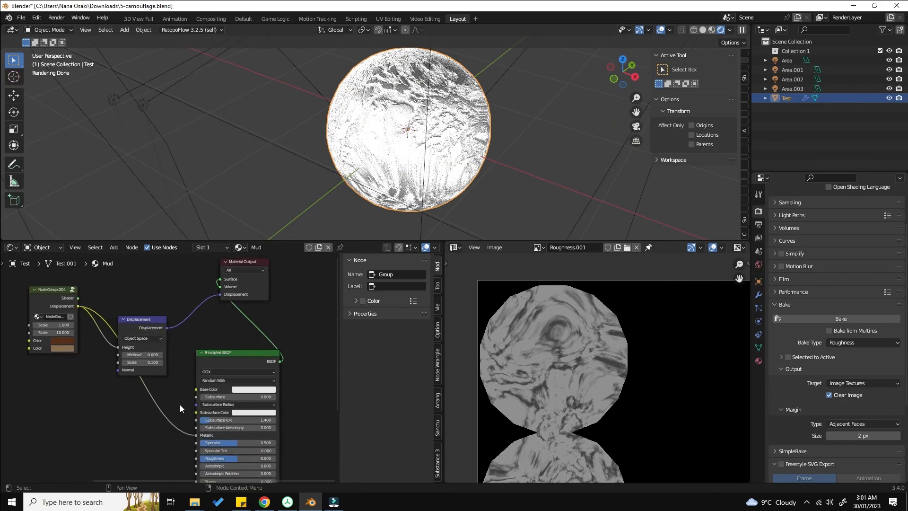
pyautogui.moveTo(191, 419); pyautogui.dragTo(252, 400, button='middle')
pyautogui.scroll(1, 242, 393)
pyautogui.scroll(-1, 242, 394)
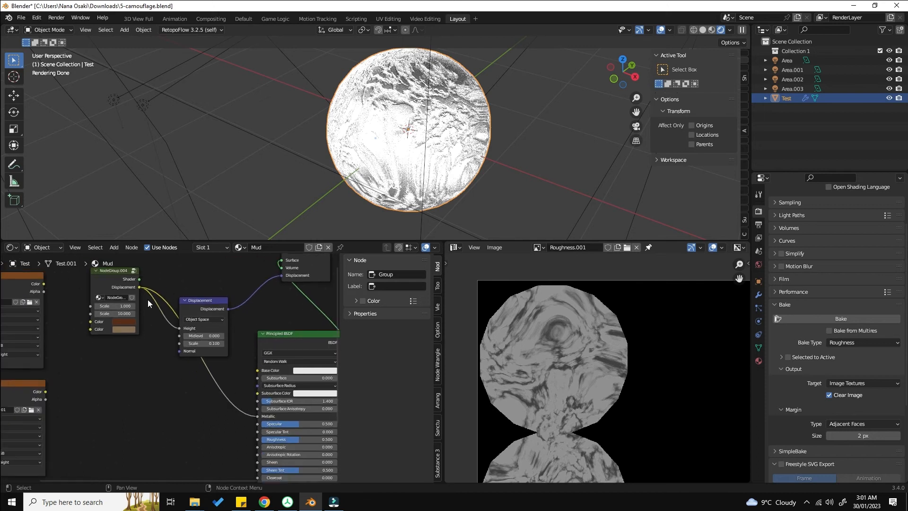
pyautogui.moveTo(139, 287); pyautogui.dragTo(259, 372)
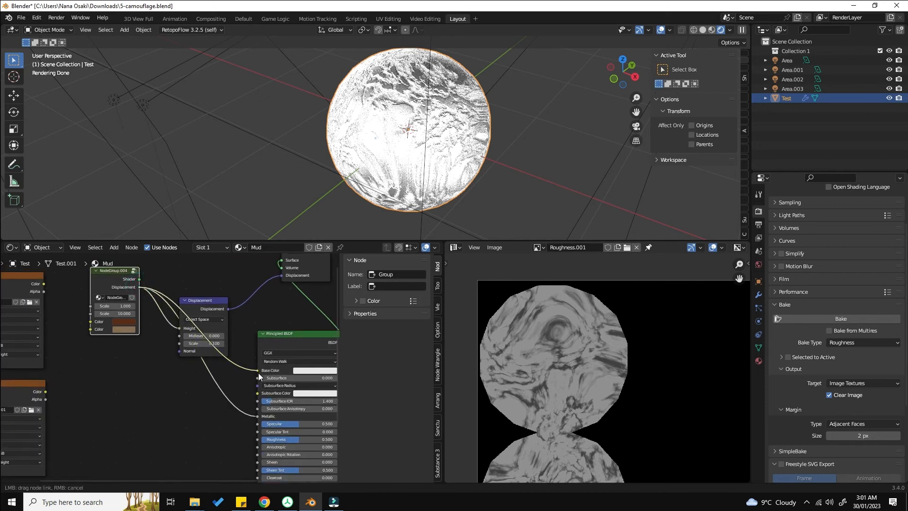
pyautogui.moveTo(296, 361); pyautogui.dragTo(263, 352, button='middle')
pyautogui.moveTo(102, 290); pyautogui.dragTo(130, 316, button='middle')
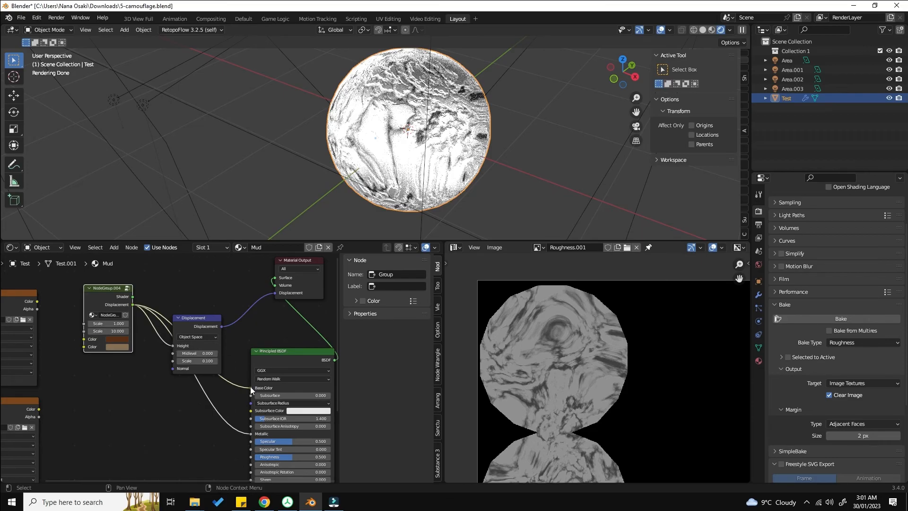
# Step: Set the bake type to Diffuse
pyautogui.scroll(-2, 262, 373)
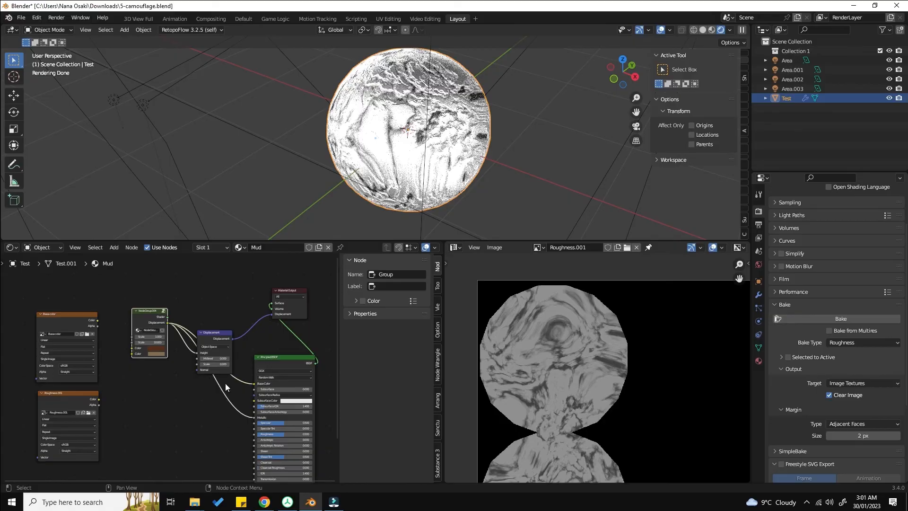
pyautogui.click(836, 342)
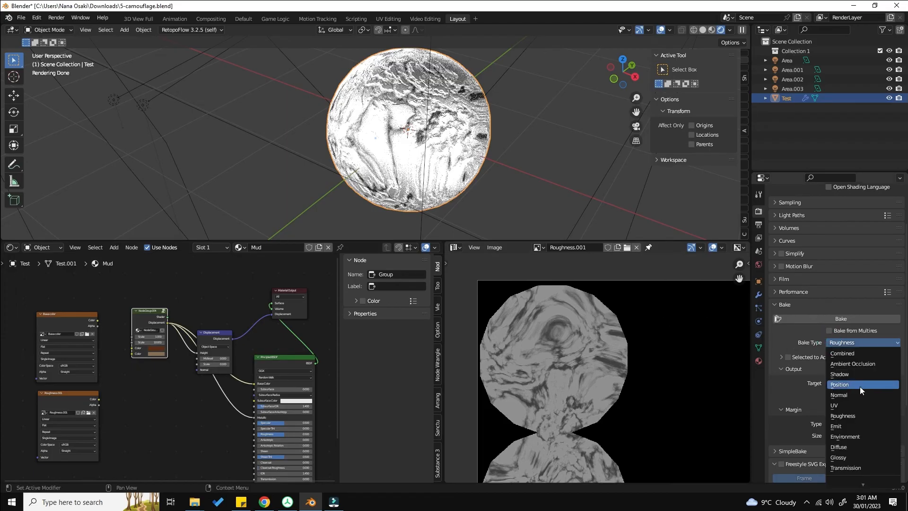
pyautogui.click(854, 447)
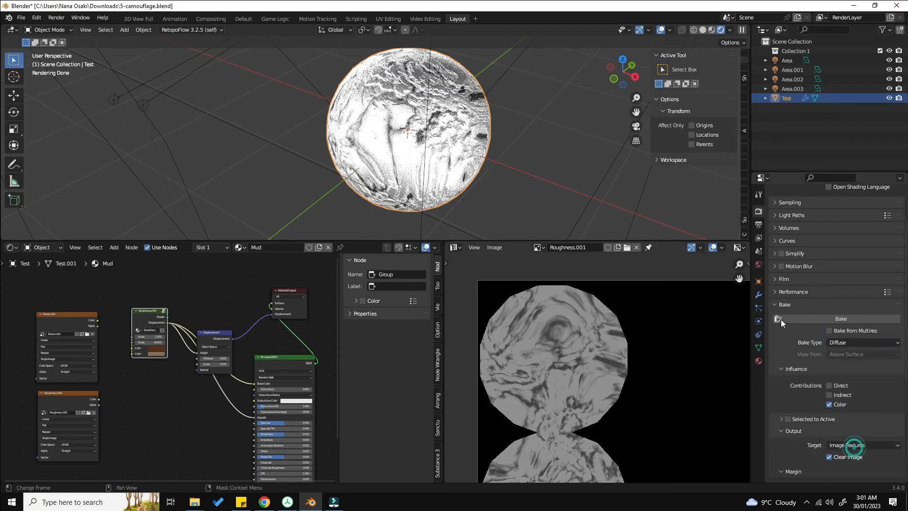
# Step: Duplicate the roughness image texture node and give the copy a new image named metallic
pyautogui.click(135, 361)
pyautogui.moveTo(86, 405); pyautogui.dragTo(150, 330, button='middle')
pyautogui.scroll(1, 128, 362)
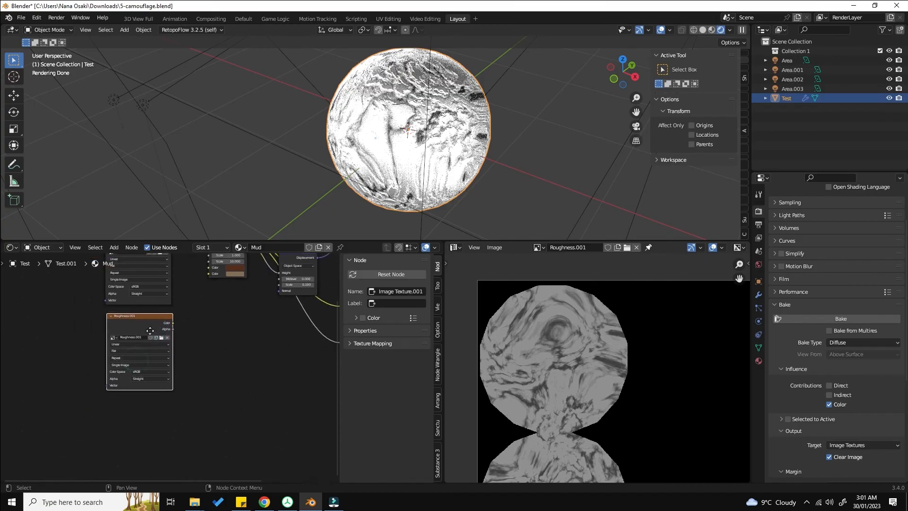
pyautogui.hotkey('shift', 'd')
pyautogui.click(227, 435)
pyautogui.scroll(2, 231, 367)
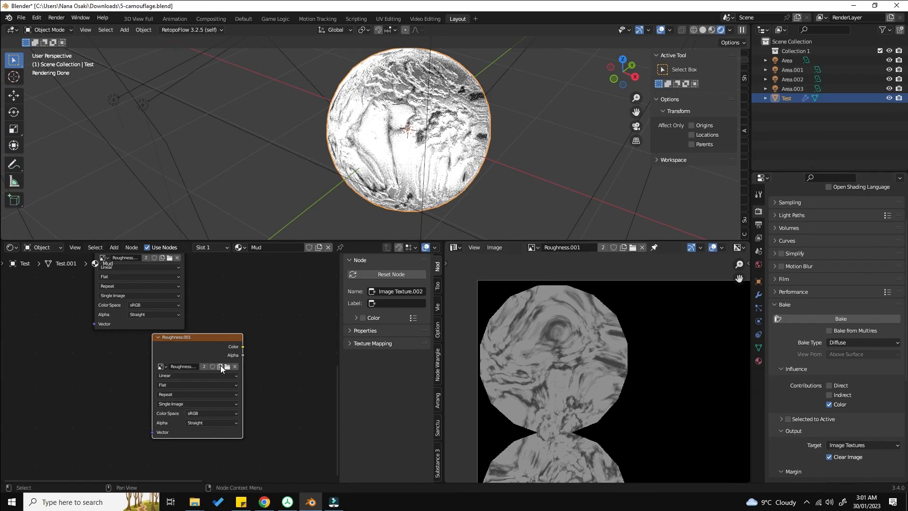
pyautogui.click(221, 367)
pyautogui.click(229, 382)
pyautogui.write('me')
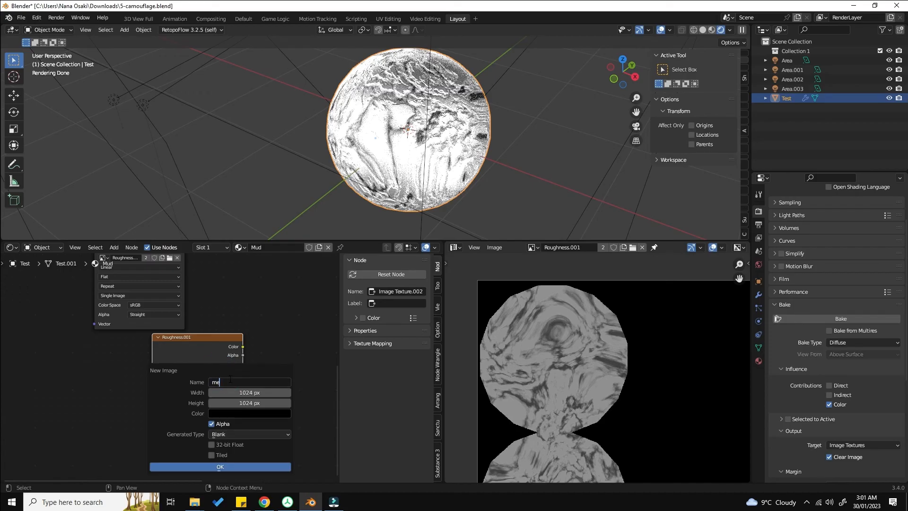
pyautogui.write('tallic')
pyautogui.click(237, 466)
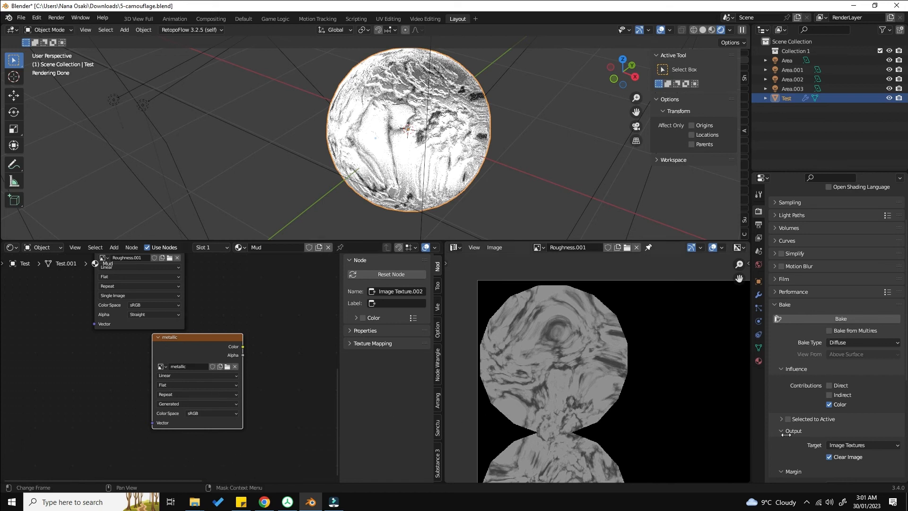
# Step: Bake the metallic map and save the image as metallic.png in the TExtures folder
pyautogui.click(824, 317)
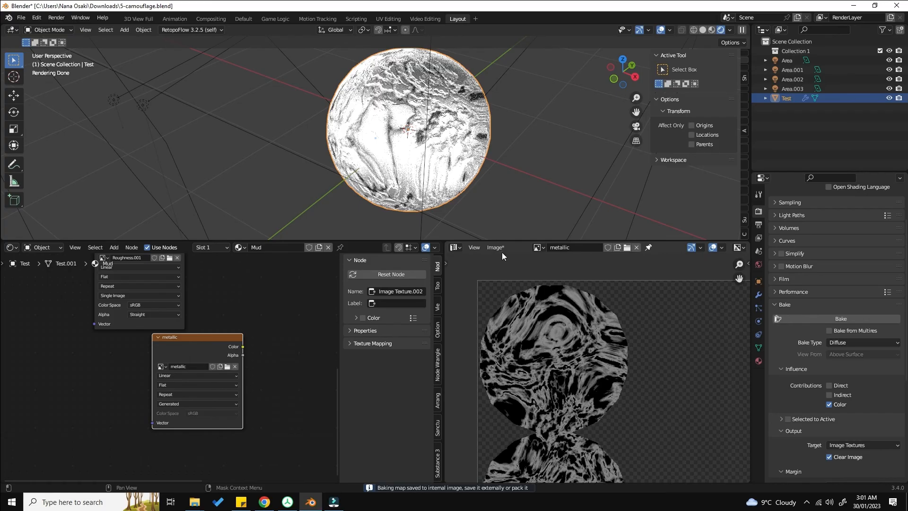
pyautogui.click(499, 248)
pyautogui.click(524, 330)
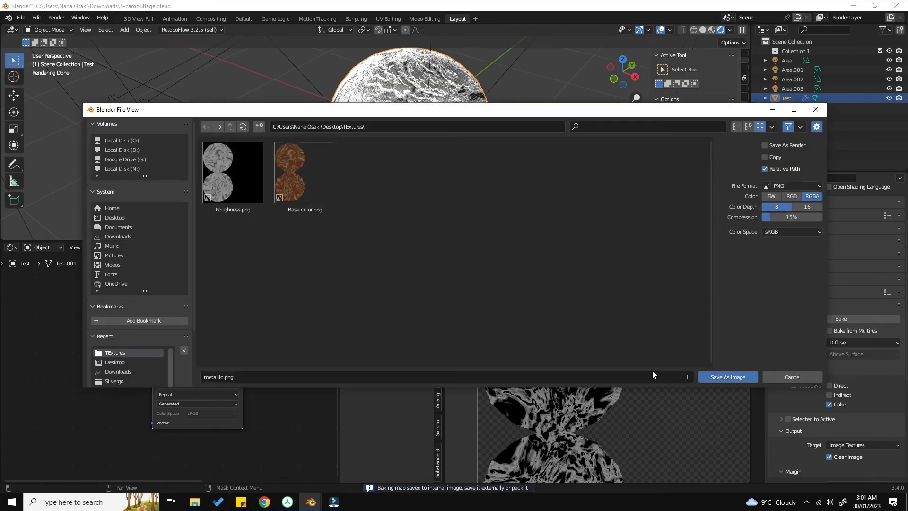
pyautogui.click(711, 376)
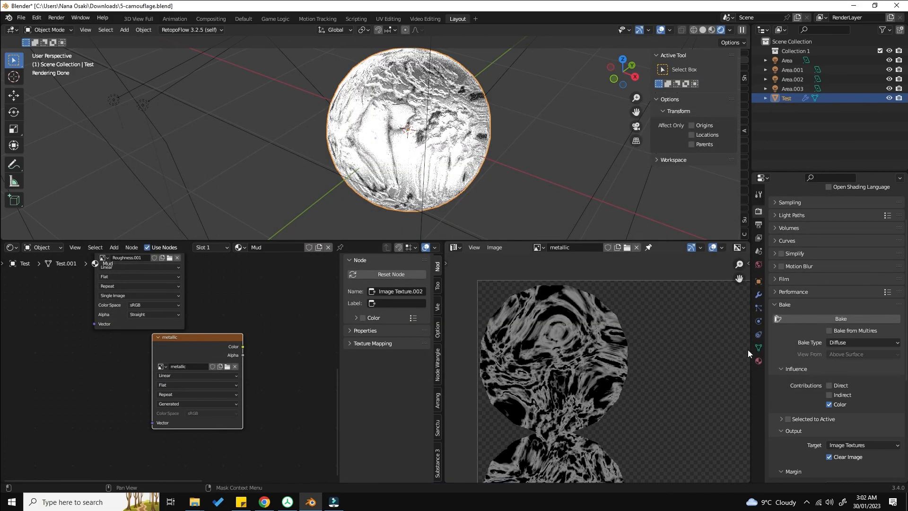
# Step: Reconnect the node group's Shader output to the Material Output surface in the Mud material
pyautogui.scroll(-1, 275, 301)
pyautogui.scroll(2, 275, 302)
pyautogui.moveTo(330, 275); pyautogui.dragTo(220, 403, button='middle')
pyautogui.scroll(-5, 228, 396)
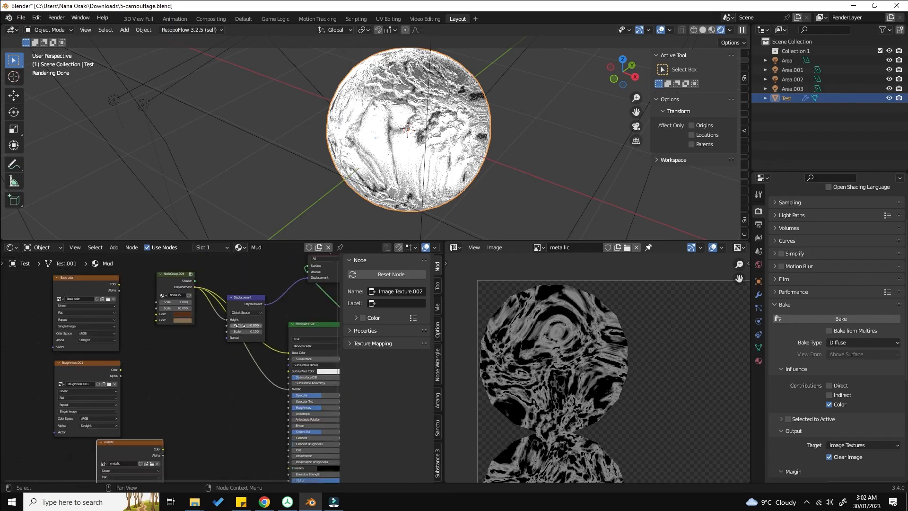
pyautogui.moveTo(260, 322); pyautogui.dragTo(237, 347, button='middle')
pyautogui.scroll(1, 237, 348)
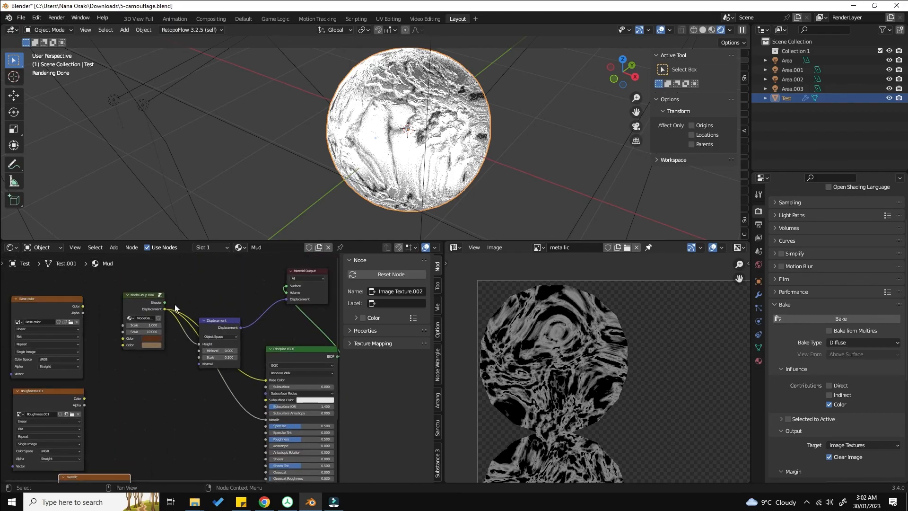
pyautogui.moveTo(165, 302); pyautogui.dragTo(286, 286)
pyautogui.click(293, 360)
pyautogui.scroll(-2, 222, 365)
pyautogui.moveTo(235, 337); pyautogui.dragTo(300, 278, button='middle')
# Step: Set the bake type to Normal and duplicate the metallic node with a new image named Normal
pyautogui.click(838, 343)
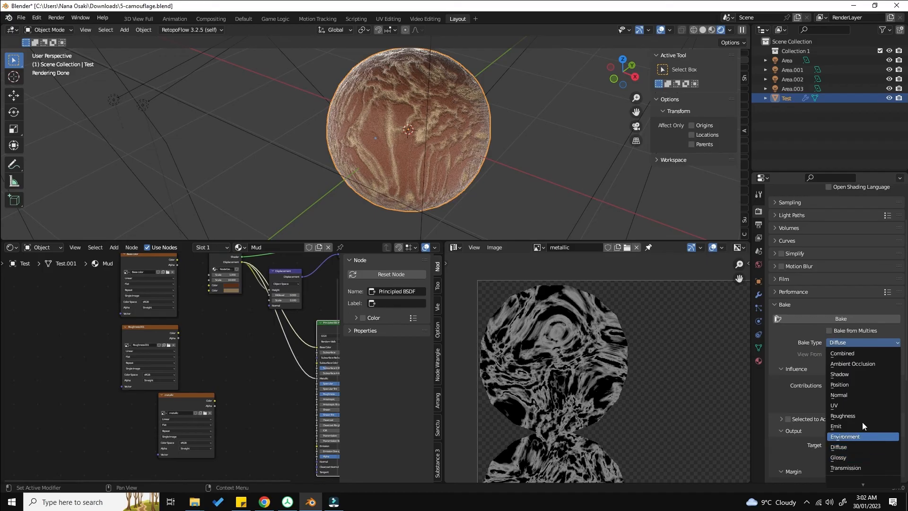
pyautogui.click(845, 395)
pyautogui.scroll(-1, 219, 407)
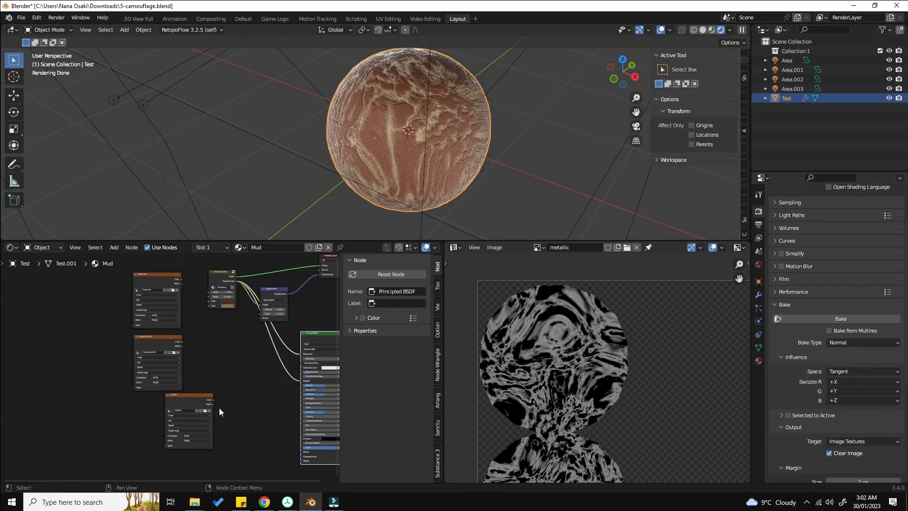
pyautogui.moveTo(219, 408); pyautogui.dragTo(184, 353, button='middle')
pyautogui.click(166, 347)
pyautogui.hotkey('shift', 'd')
pyautogui.click(159, 419)
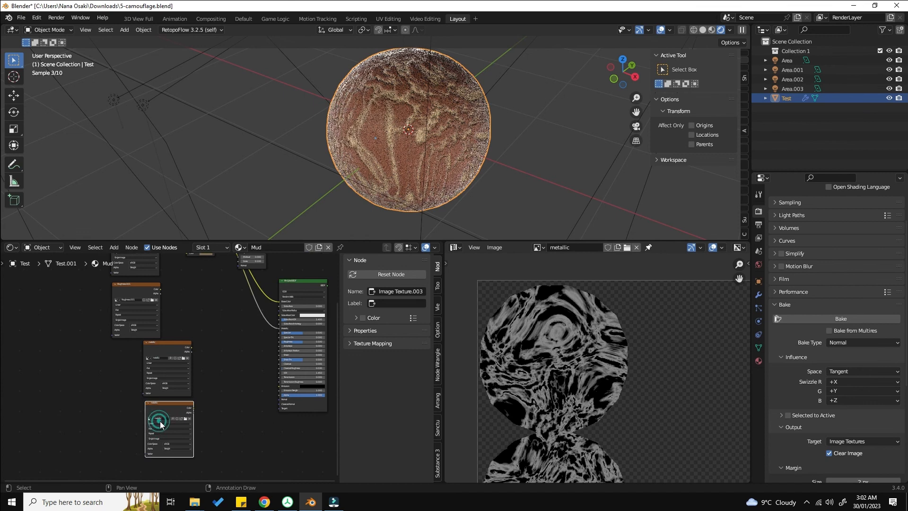
pyautogui.scroll(6, 170, 420)
pyautogui.click(191, 416)
pyautogui.click(206, 395)
pyautogui.write('No')
pyautogui.press('Return')
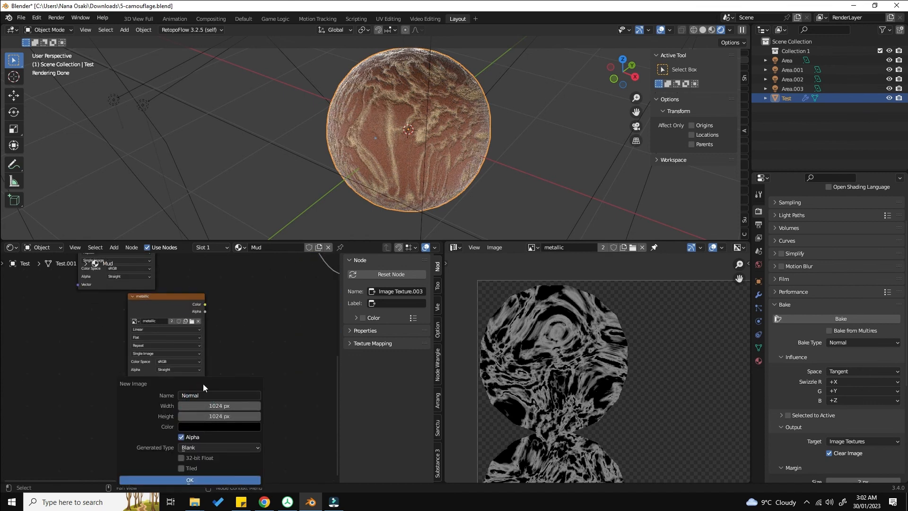
pyautogui.click(213, 480)
# Step: Bake the normal map and save the image as Normal.png in the TExtures folder
pyautogui.scroll(-1, 221, 388)
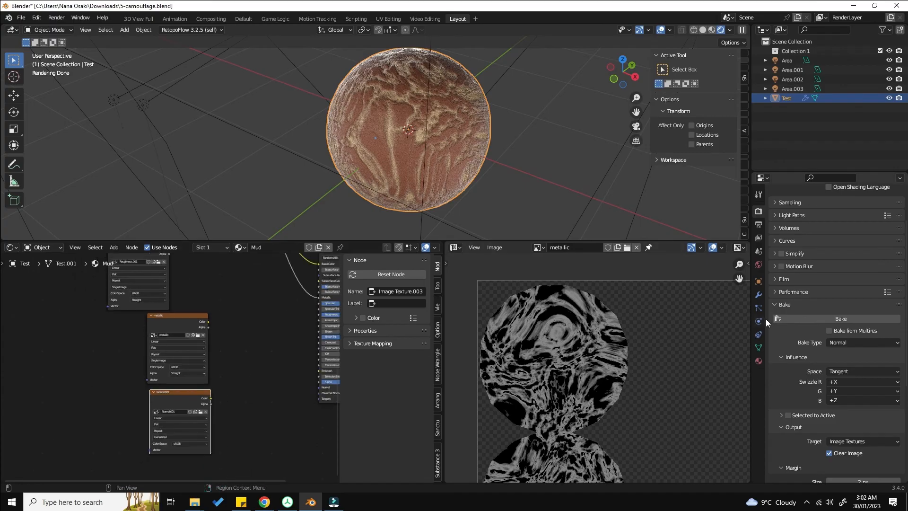
pyautogui.click(835, 317)
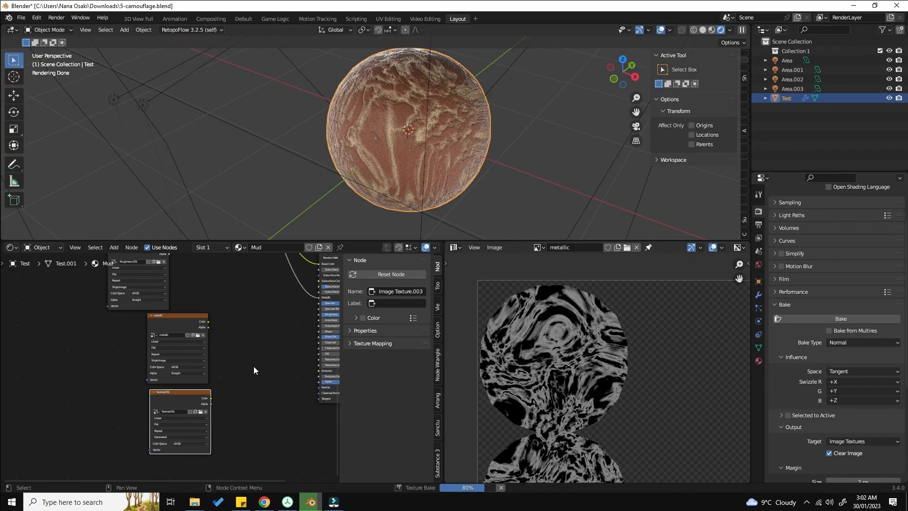
pyautogui.click(493, 247)
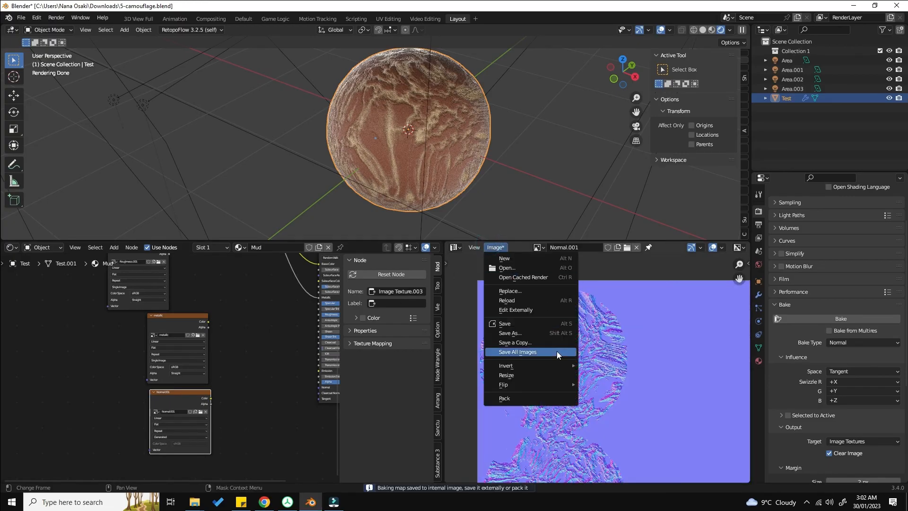
pyautogui.click(535, 334)
pyautogui.click(365, 377)
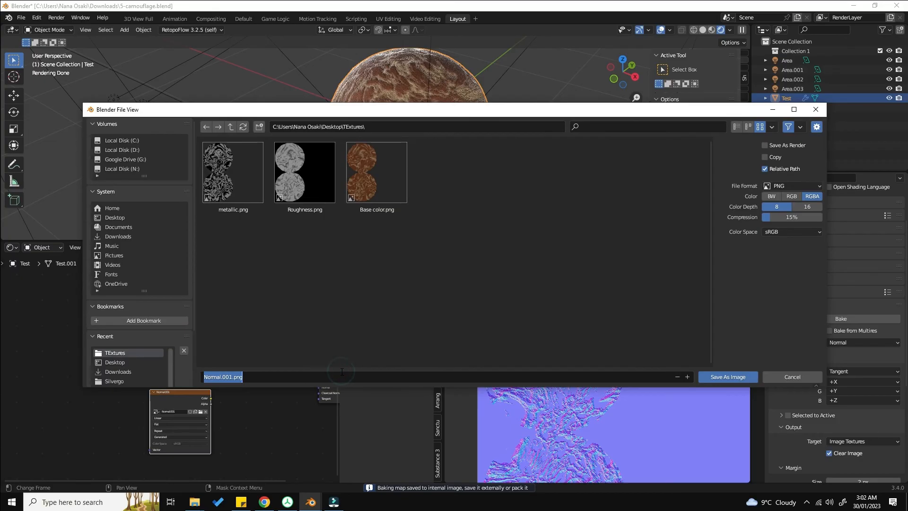
pyautogui.write('Normal')
pyautogui.press('Return')
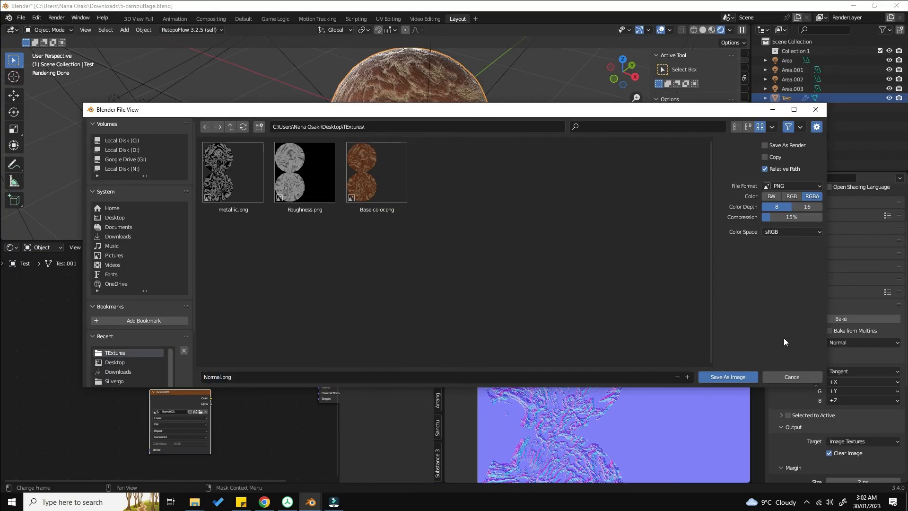
pyautogui.click(725, 376)
# Step: Add a new material slot to the sphere and create a new material in it
pyautogui.scroll(-3, 587, 381)
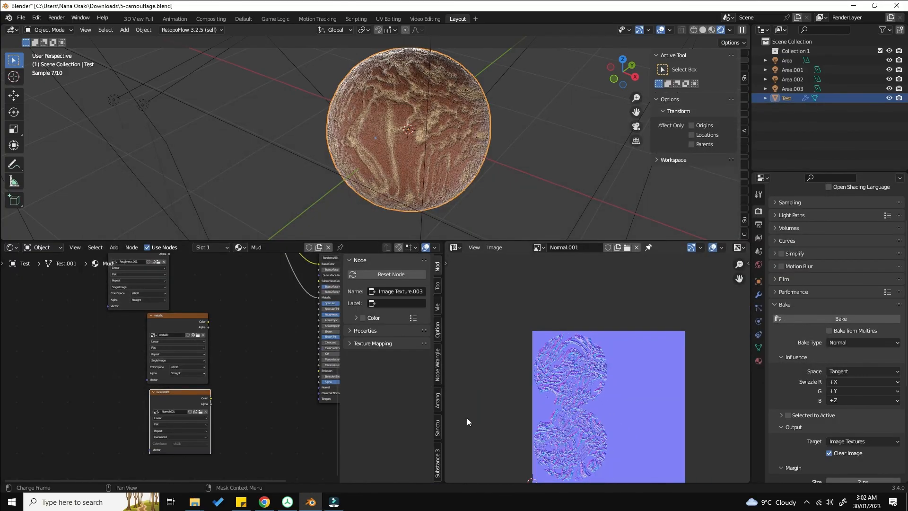
pyautogui.scroll(-4, 85, 323)
pyautogui.scroll(1, 166, 324)
pyautogui.moveTo(169, 323); pyautogui.dragTo(187, 339, button='middle')
pyautogui.scroll(-2, 163, 370)
pyautogui.scroll(1, 187, 339)
pyautogui.scroll(-4, 185, 336)
pyautogui.moveTo(168, 307); pyautogui.dragTo(172, 339, button='middle')
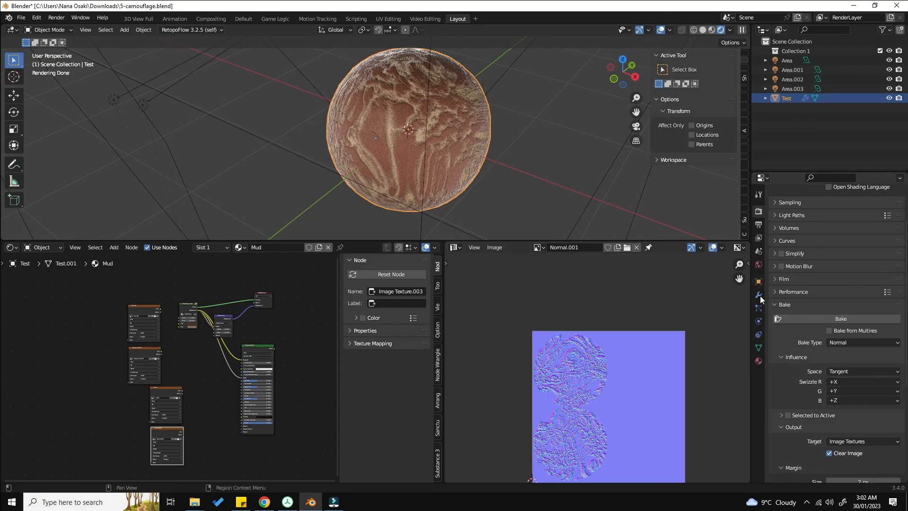
pyautogui.click(758, 361)
pyautogui.scroll(3, 810, 242)
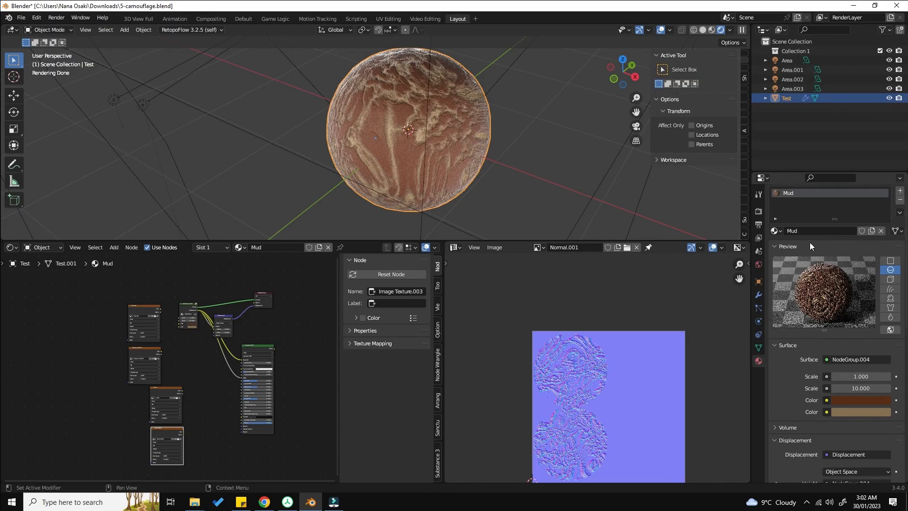
pyautogui.click(900, 220)
pyautogui.click(855, 248)
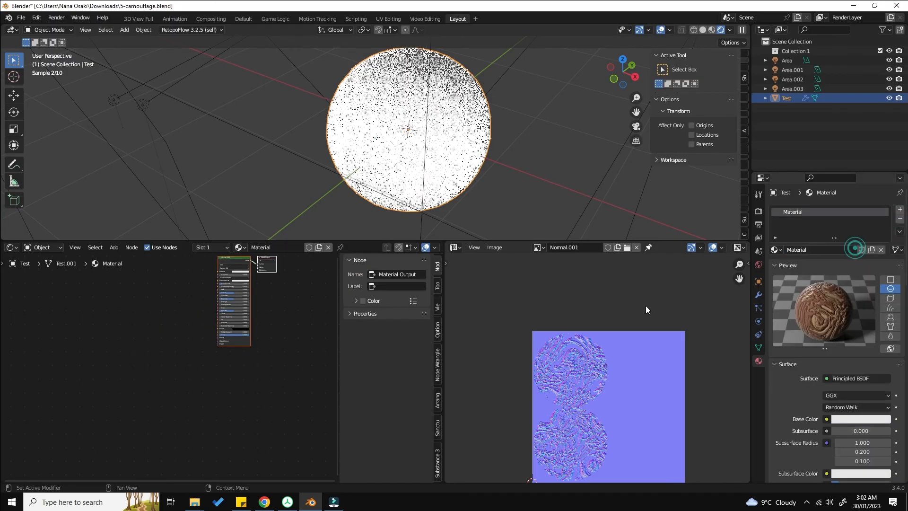
# Step: Switch the viewport shading to Material Preview
pyautogui.moveTo(197, 330); pyautogui.dragTo(236, 384, button='middle')
pyautogui.scroll(2, 235, 385)
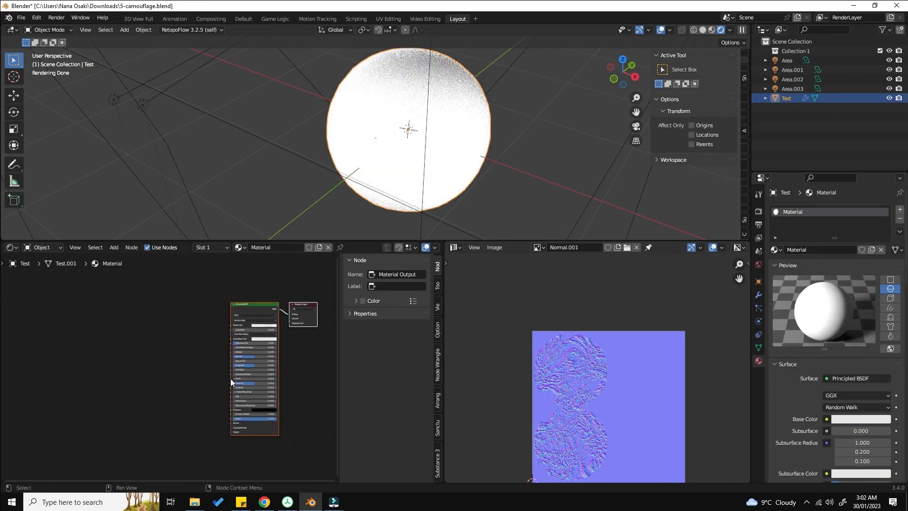
pyautogui.click(193, 362)
pyautogui.press('z')
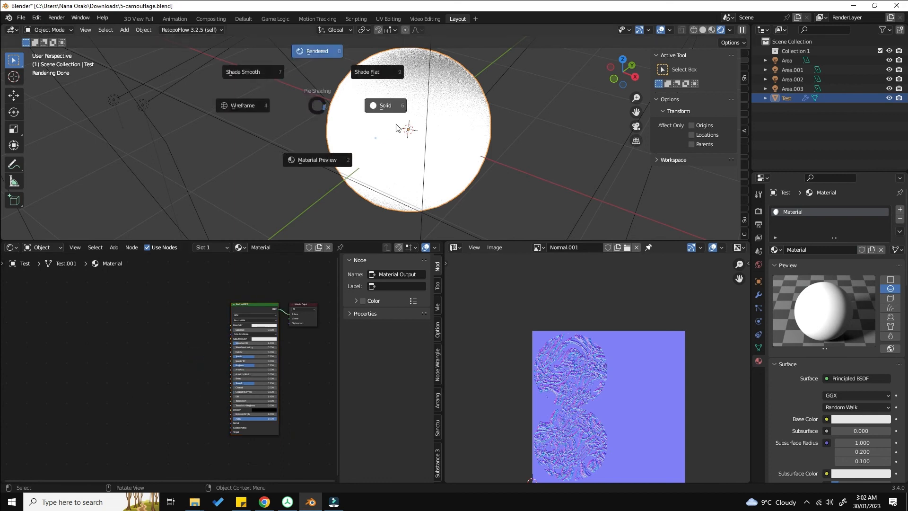
pyautogui.click(399, 125)
pyautogui.press('z')
pyautogui.click(312, 174)
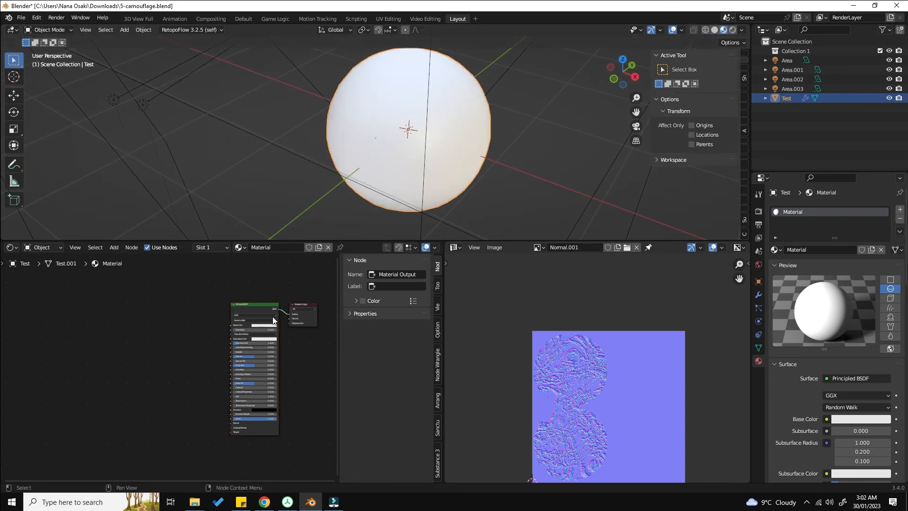
pyautogui.scroll(1, 264, 323)
# Step: Inspect the Node Wrangler add-on entry in the Preferences add-ons list
pyautogui.click(36, 17)
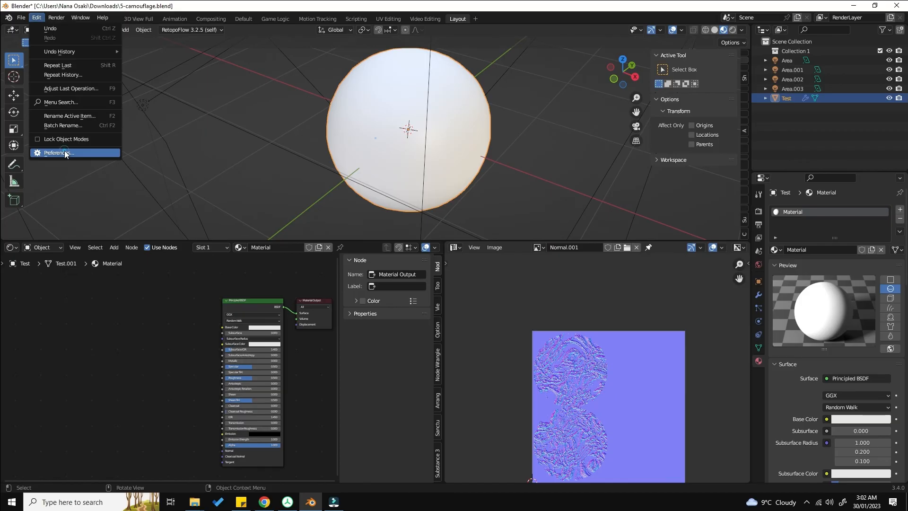
pyautogui.click(58, 152)
pyautogui.click(258, 48)
pyautogui.write('node')
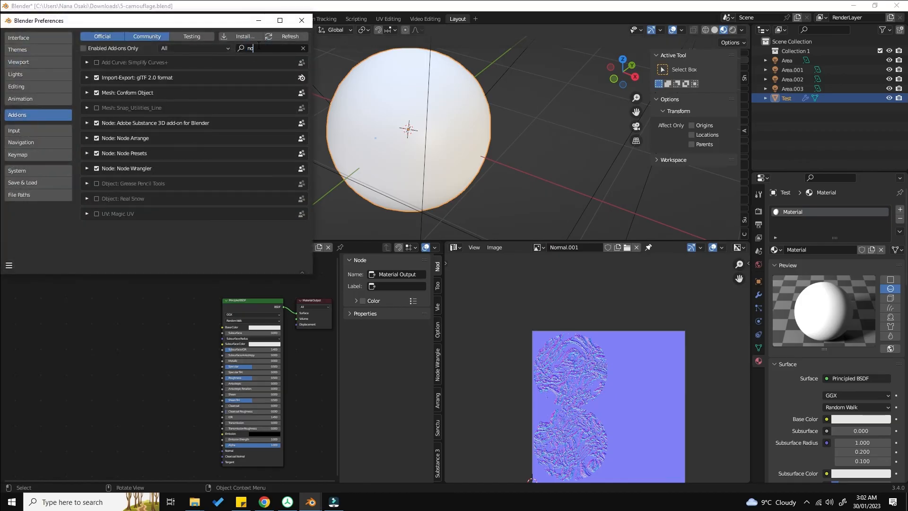
pyautogui.click(142, 142)
pyautogui.click(137, 111)
pyautogui.click(134, 110)
pyautogui.click(86, 108)
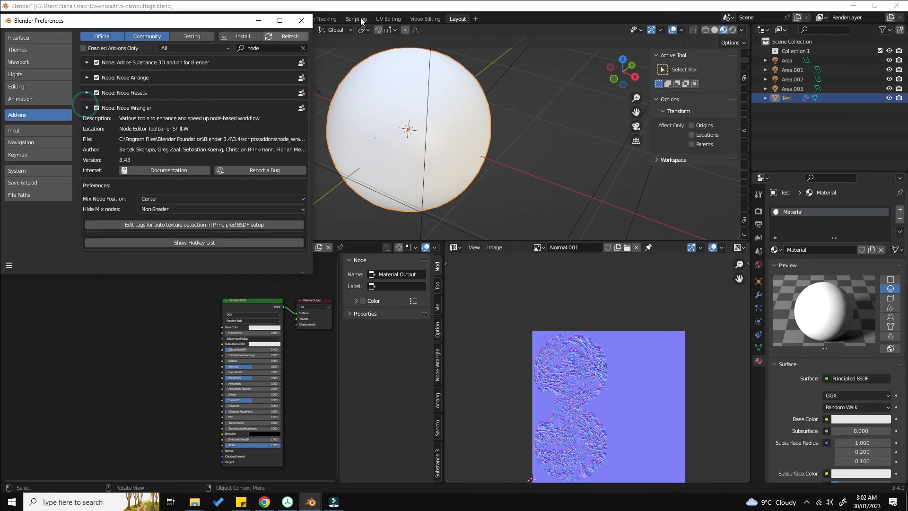
pyautogui.click(302, 20)
# Step: Apply Node Wrangler's Principled Texture Setup to the Principled BSDF using Base color, metallic, Roughness and Normal images from TExtures
pyautogui.moveTo(229, 316); pyautogui.dragTo(229, 280, button='middle')
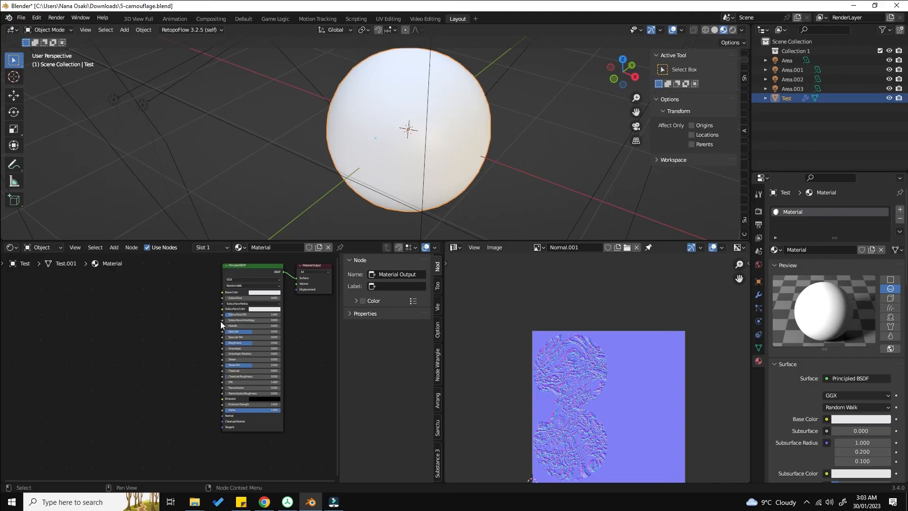
pyautogui.click(254, 274)
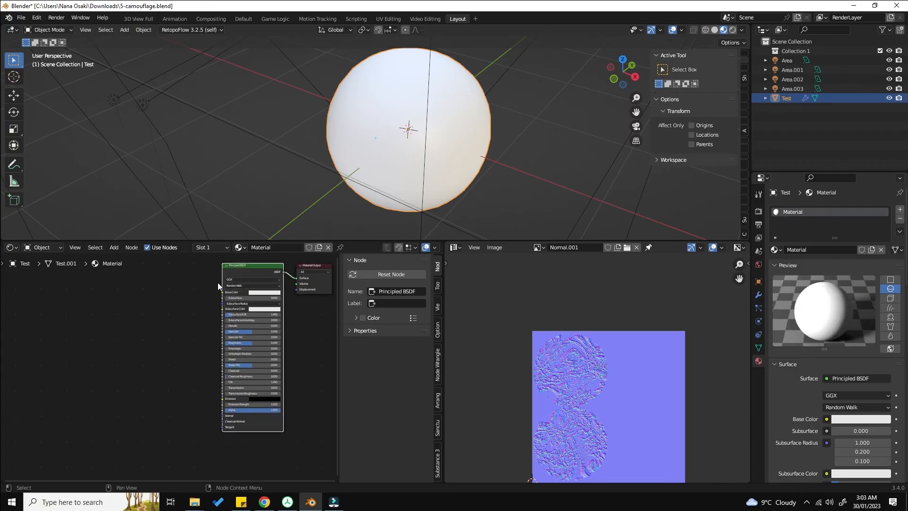
pyautogui.click(233, 269)
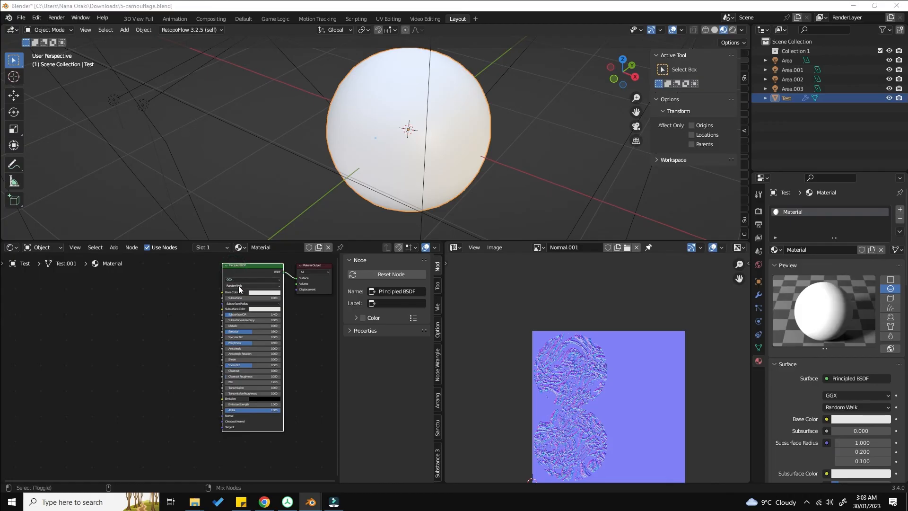
pyautogui.hotkey('ctrl', 'shift', 't')
pyautogui.click(135, 353)
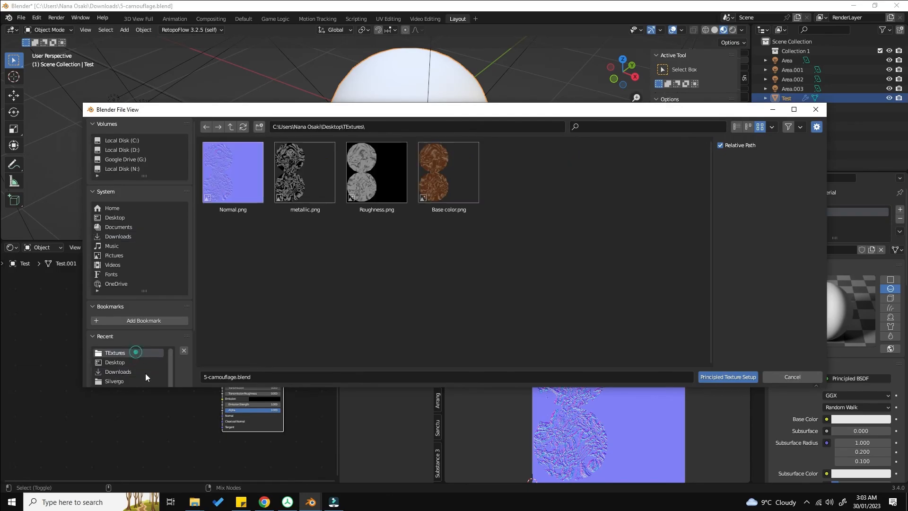
pyautogui.click(450, 176)
pyautogui.keyDown('shift'); pyautogui.click(396, 177); pyautogui.keyUp('shift')
pyautogui.keyDown('shift'); pyautogui.click(287, 171); pyautogui.keyUp('shift')
pyautogui.keyDown('shift'); pyautogui.click(235, 180); pyautogui.keyUp('shift')
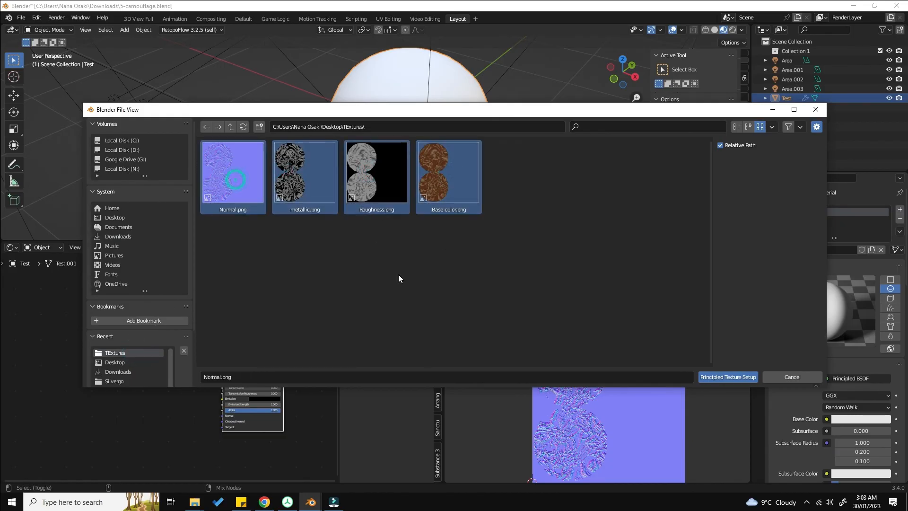
pyautogui.click(730, 378)
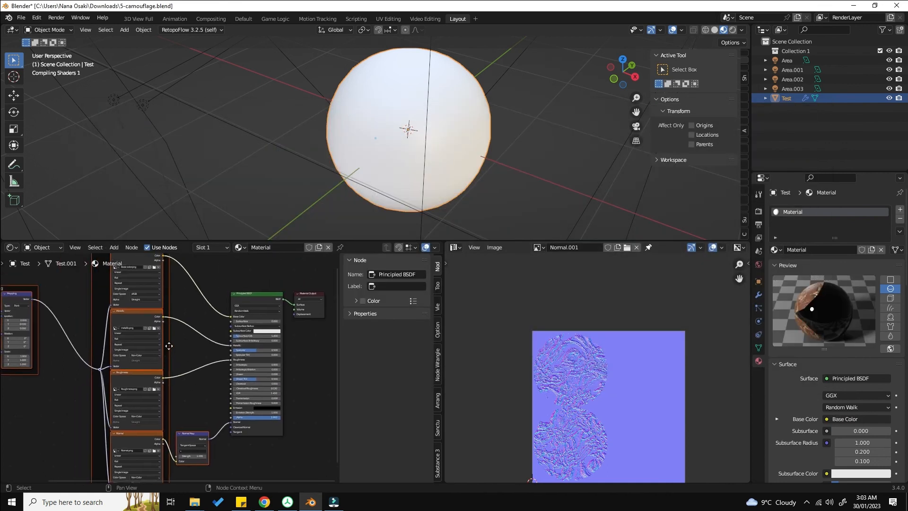
# Step: Rearrange the generated image texture nodes and their frame beside the Principled BSDF
pyautogui.click(169, 345)
pyautogui.scroll(-3, 174, 343)
pyautogui.moveTo(46, 273); pyautogui.dragTo(200, 435)
pyautogui.click(194, 427)
pyautogui.scroll(2, 171, 406)
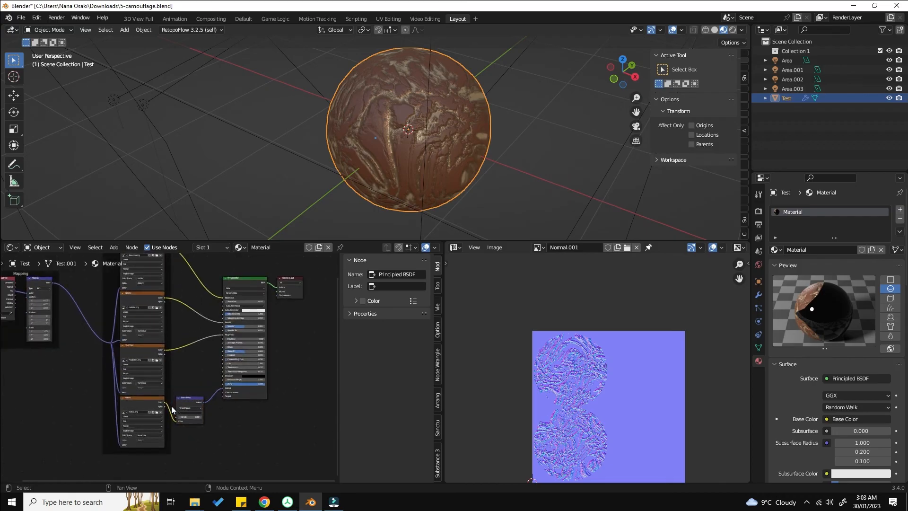
pyautogui.moveTo(171, 405); pyautogui.dragTo(189, 419, button='middle')
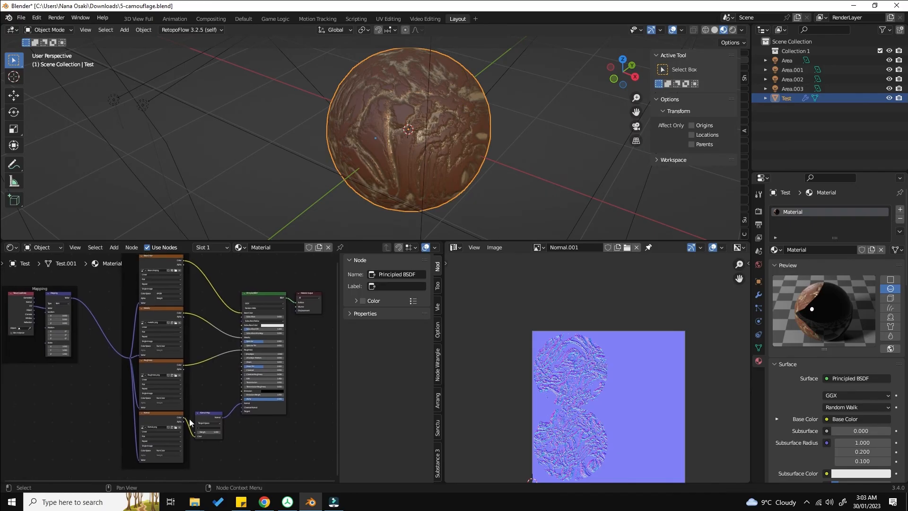
pyautogui.scroll(-1, 192, 418)
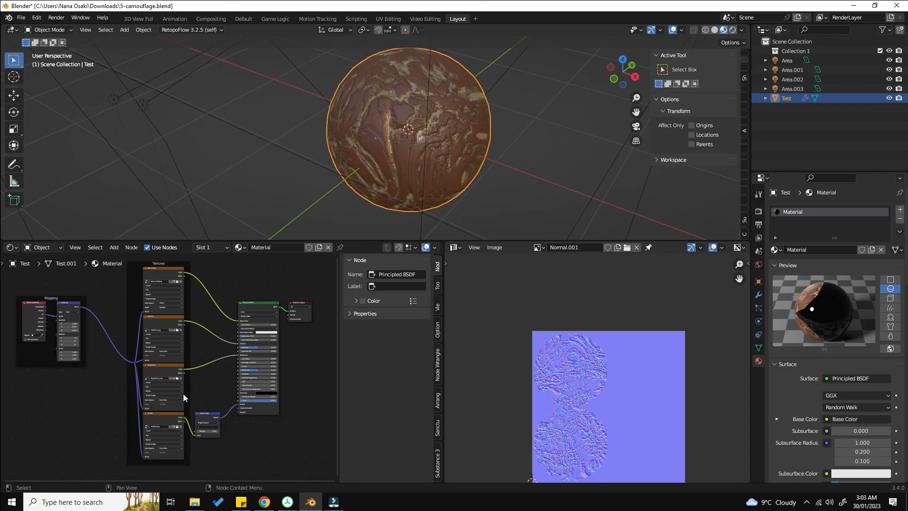
pyautogui.scroll(1, 138, 300)
pyautogui.moveTo(137, 299); pyautogui.dragTo(159, 345, button='middle')
pyautogui.scroll(-1, 160, 345)
pyautogui.scroll(-5, 222, 369)
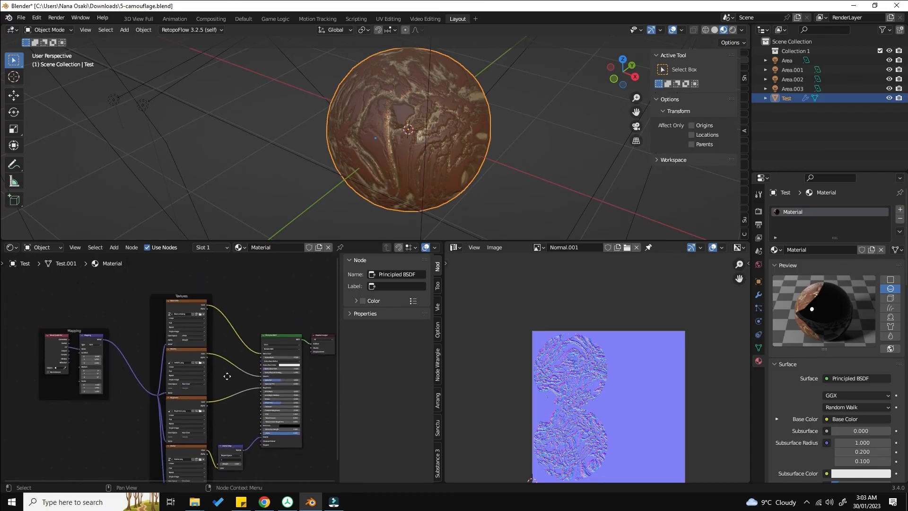
pyautogui.moveTo(334, 154); pyautogui.dragTo(513, 167, button='middle')
pyautogui.scroll(2, 427, 168)
pyautogui.press('g')
pyautogui.rightClick(323, 144)
pyautogui.scroll(-2, 322, 144)
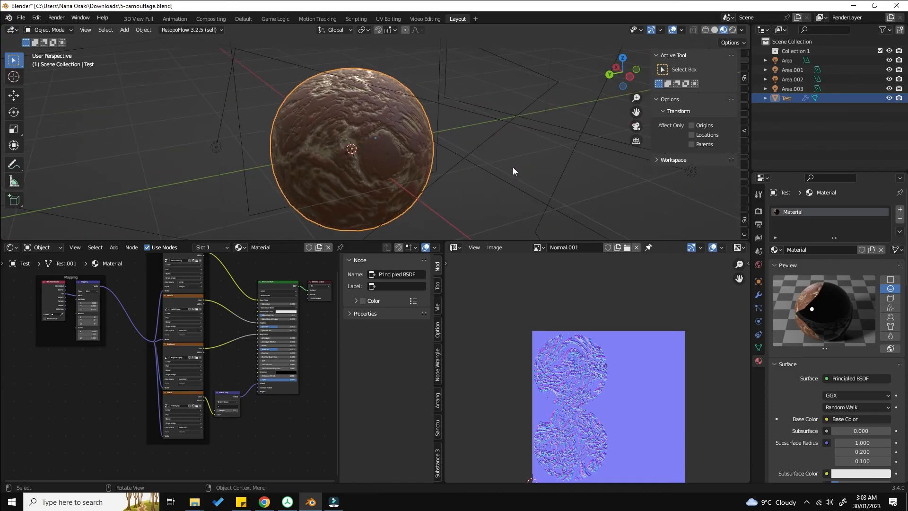
# Step: Export the scene as glTF 2.0 binary named Mud.glb to the Desktop
pyautogui.click(20, 17)
pyautogui.click(58, 155)
pyautogui.click(177, 249)
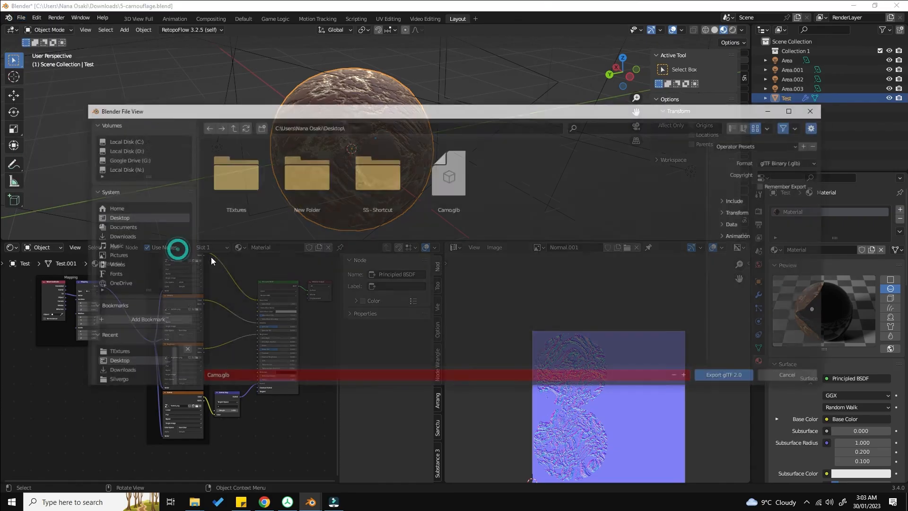
pyautogui.click(317, 375)
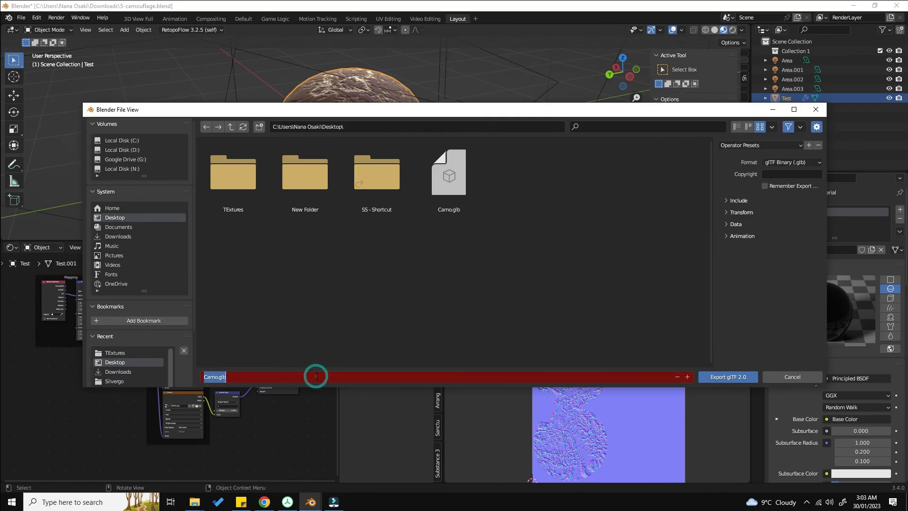
pyautogui.write('Muc')
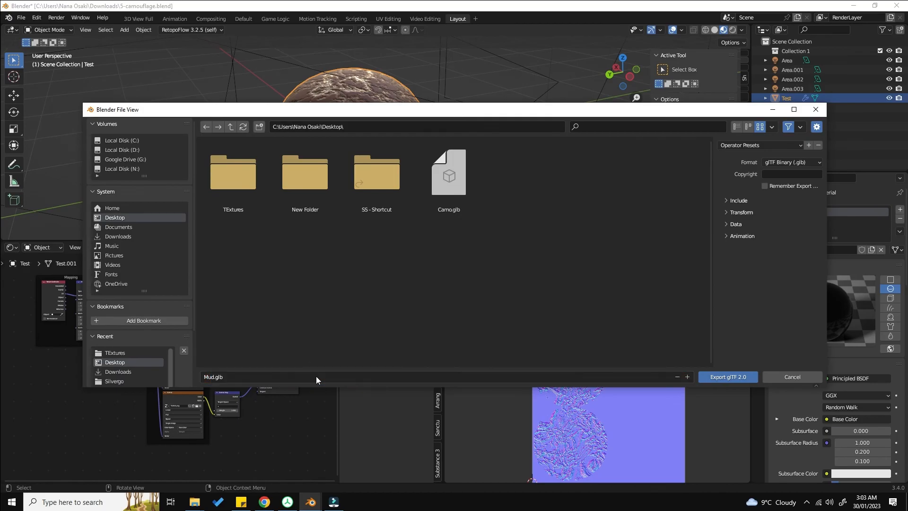
pyautogui.click(733, 377)
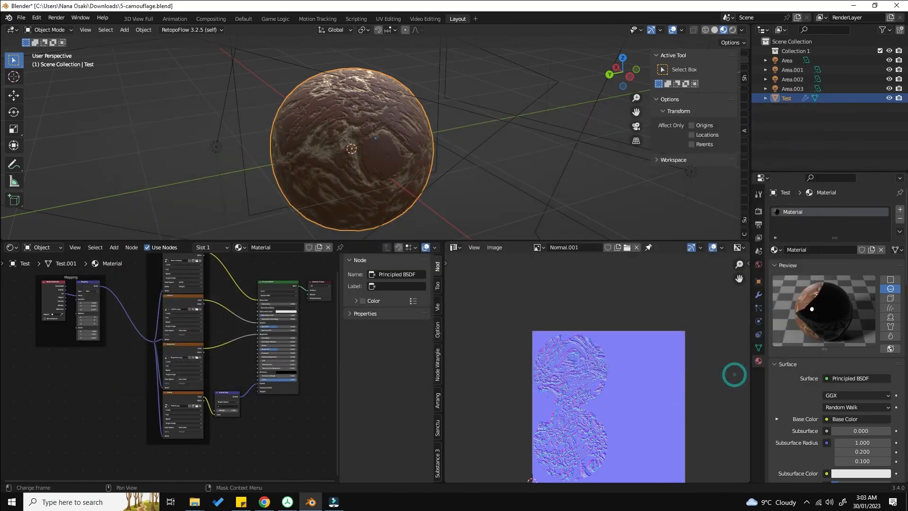
# Step: Switch to the browser and load Mud.glb from the Desktop folder into the glTF Viewer
pyautogui.hotkey('alt', 'Tab')
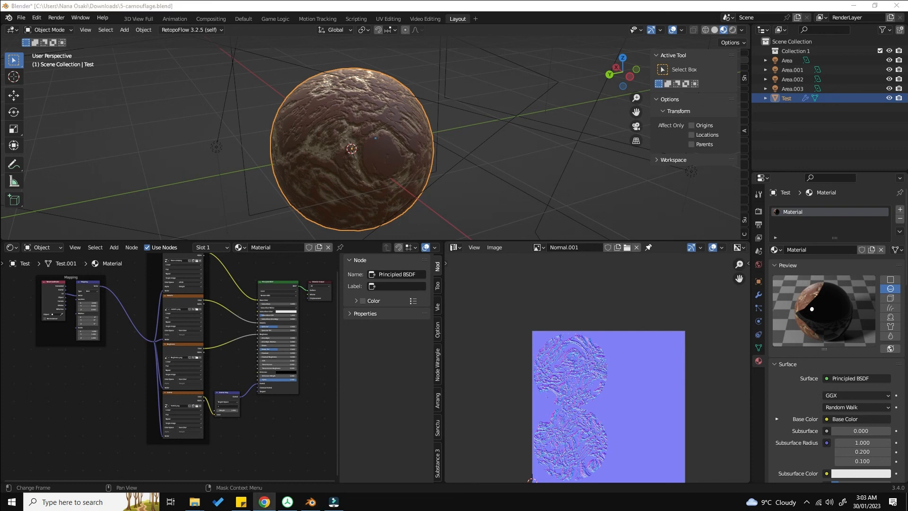
pyautogui.click(195, 502)
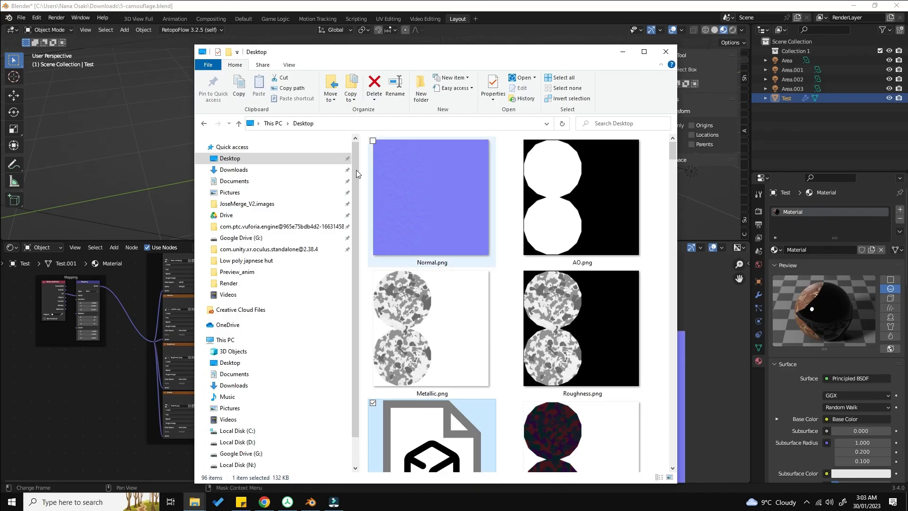
pyautogui.click(430, 221)
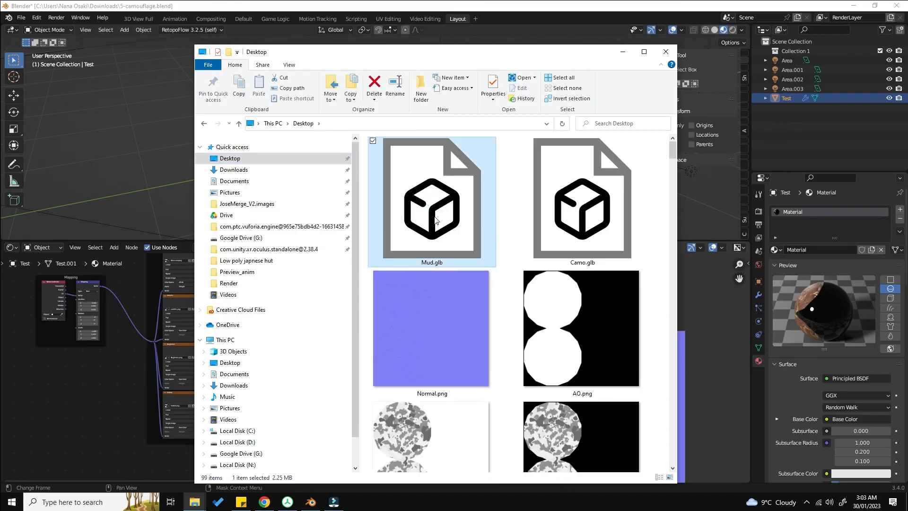
pyautogui.hotkey('alt', 'Tab')
pyautogui.click(623, 51)
pyautogui.moveTo(907, 62); pyautogui.dragTo(355, 13)
pyautogui.click(735, 8)
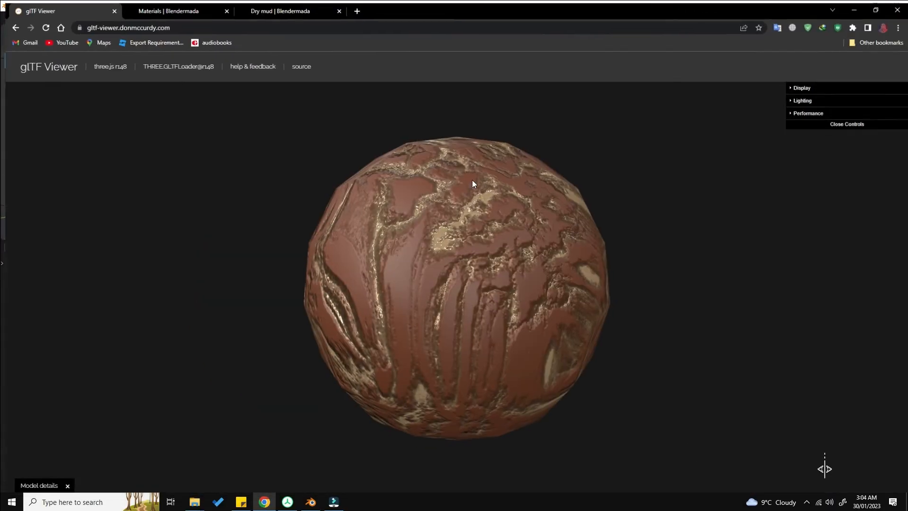
# Step: Inspect the exported sphere in the glTF Viewer, expanding its Display, Lighting and Performance controls
pyautogui.moveTo(404, 268); pyautogui.dragTo(353, 274)
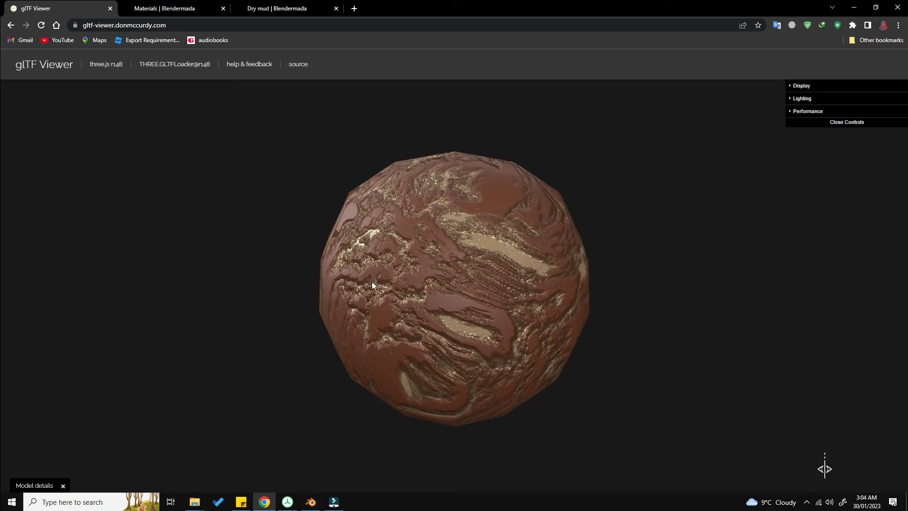
pyautogui.scroll(3, 501, 271)
pyautogui.moveTo(502, 272); pyautogui.dragTo(534, 223)
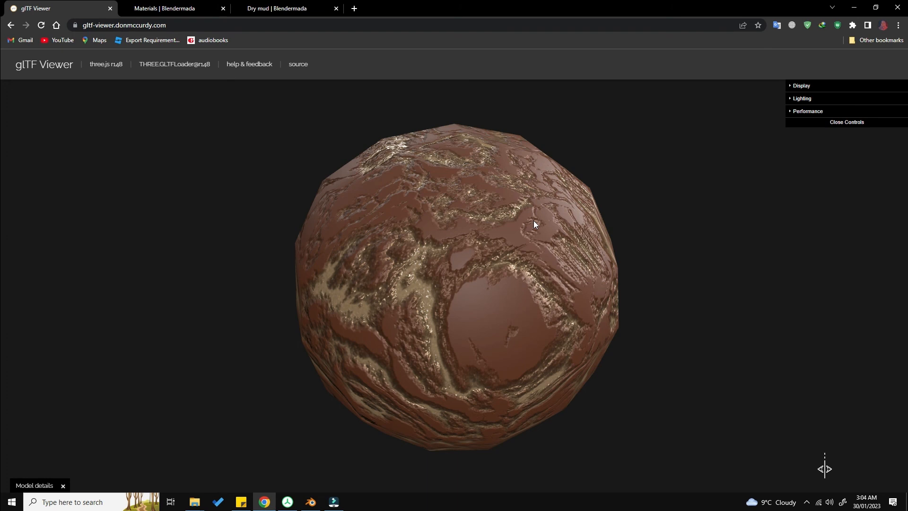
pyautogui.moveTo(544, 206); pyautogui.dragTo(434, 226)
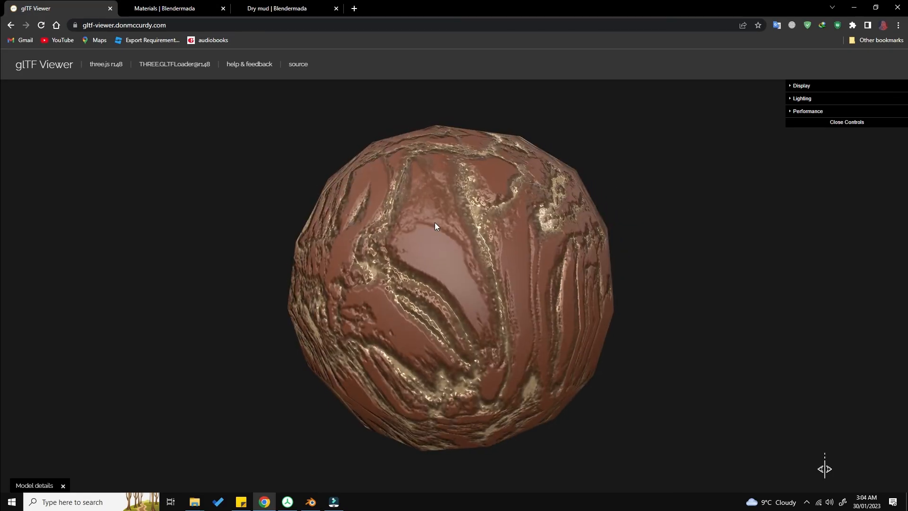
pyautogui.click(825, 98)
pyautogui.click(822, 85)
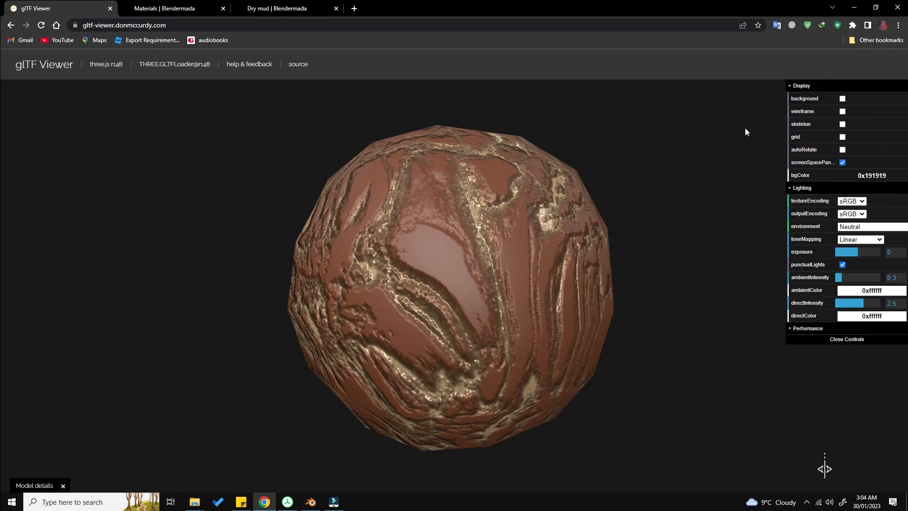
pyautogui.moveTo(588, 378); pyautogui.dragTo(634, 284)
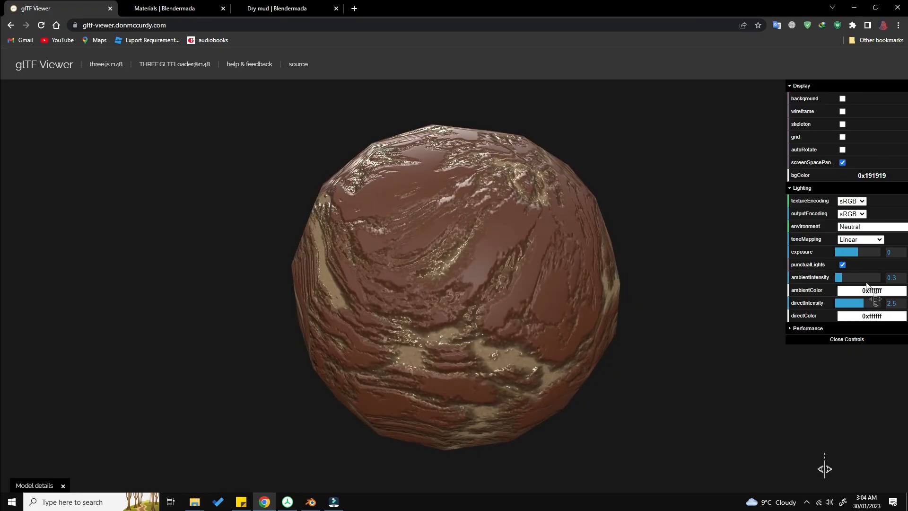
pyautogui.click(809, 328)
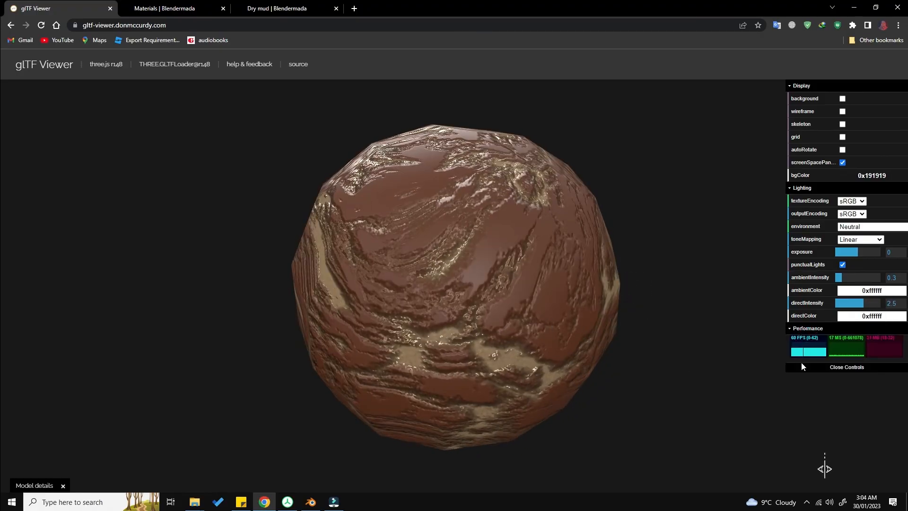
pyautogui.scroll(-3, 497, 287)
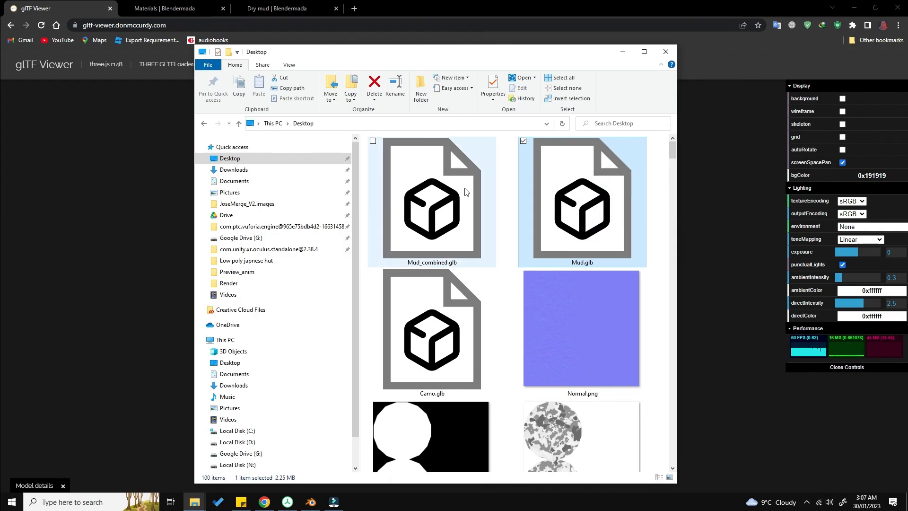
# Step: Load Mud.glb into the viewer again and set the environment to Neutral
pyautogui.moveTo(579, 193); pyautogui.dragTo(662, 242)
pyautogui.click(853, 227)
pyautogui.click(859, 244)
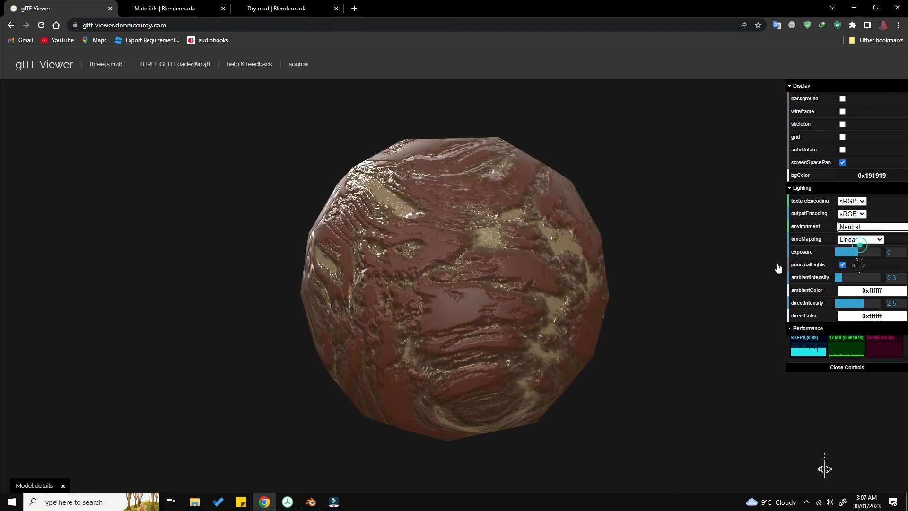
pyautogui.moveTo(608, 252); pyautogui.dragTo(519, 316)
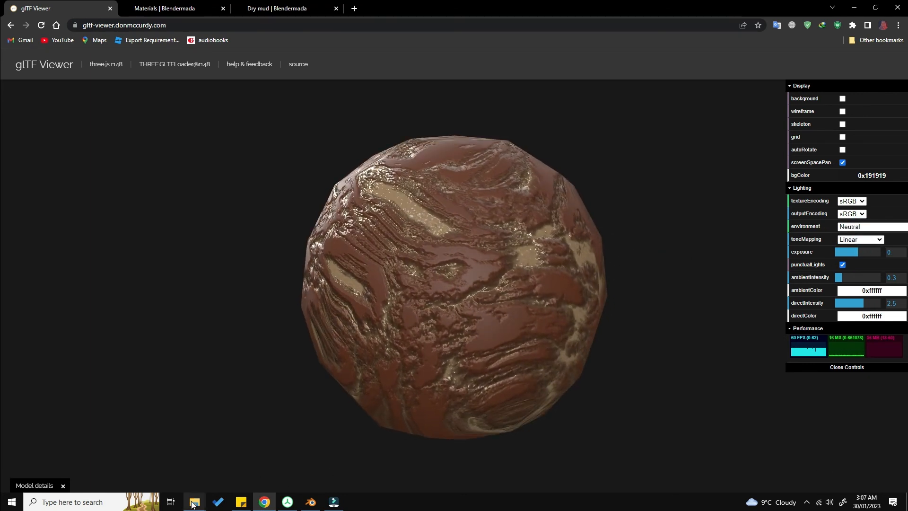
# Step: Load Mud_combined.glb from the Desktop into the glTF Viewer and examine its shading
pyautogui.moveTo(194, 501)
pyautogui.click(78, 461)
pyautogui.click(431, 249)
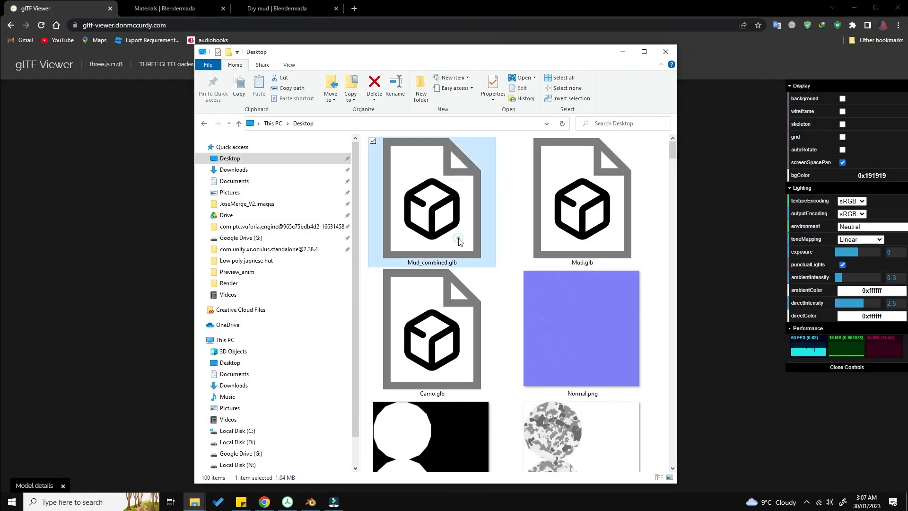
pyautogui.moveTo(421, 261); pyautogui.dragTo(161, 251)
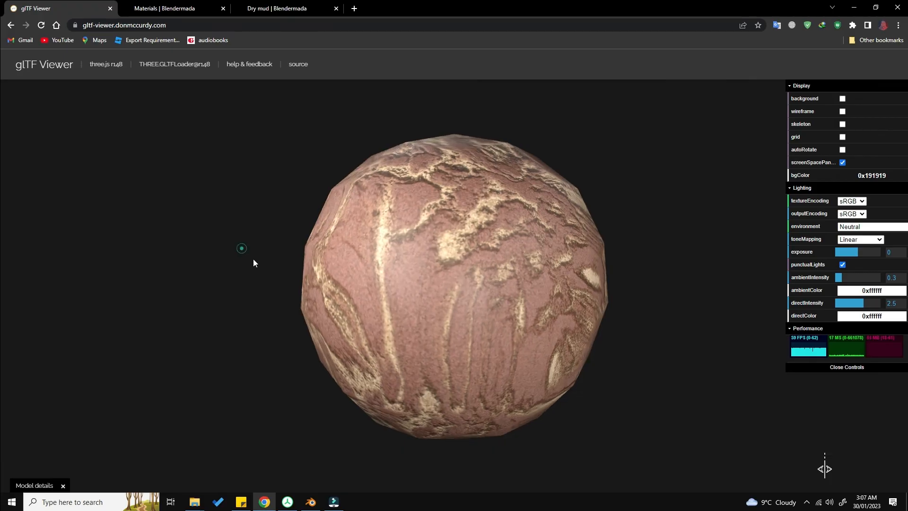
pyautogui.moveTo(321, 267); pyautogui.dragTo(360, 263)
pyautogui.scroll(-2, 360, 263)
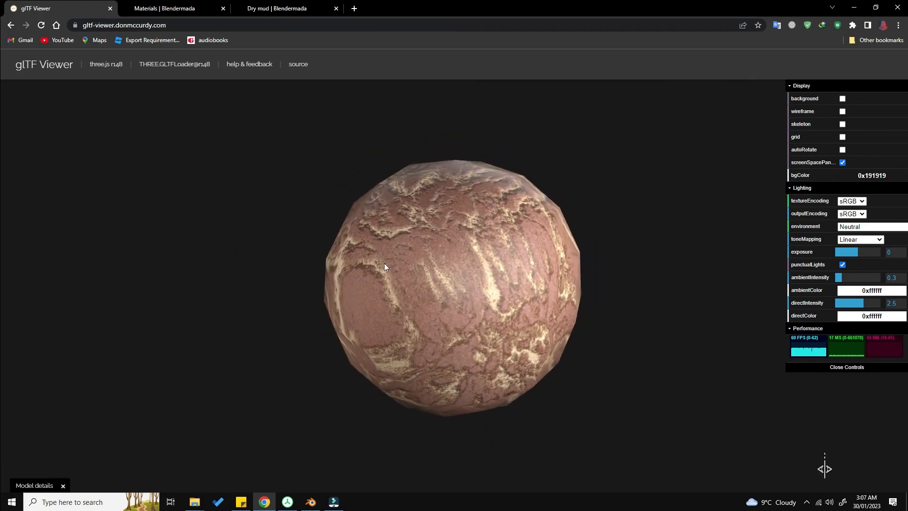
pyautogui.moveTo(603, 299); pyautogui.dragTo(525, 297)
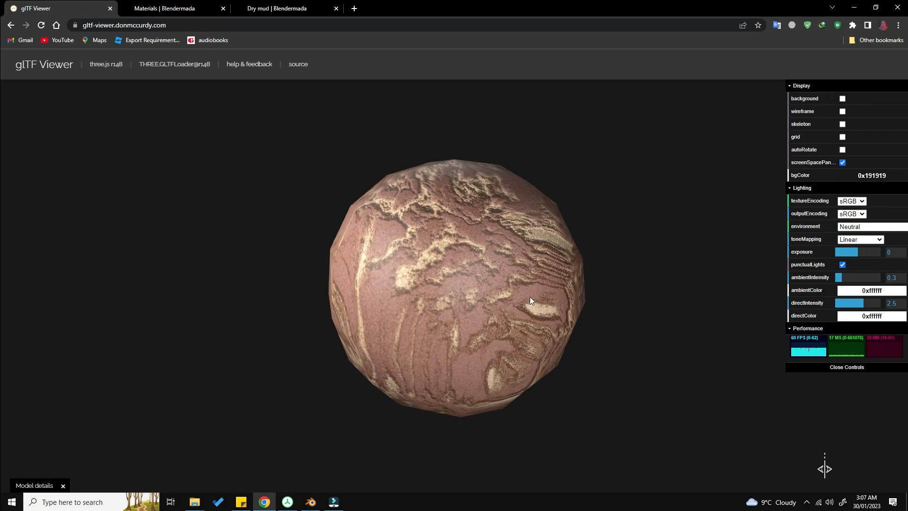
pyautogui.moveTo(373, 248); pyautogui.dragTo(416, 303)
# Step: Load Mud.glb back into the glTF Viewer to compare it with the combined version
pyautogui.moveTo(195, 502)
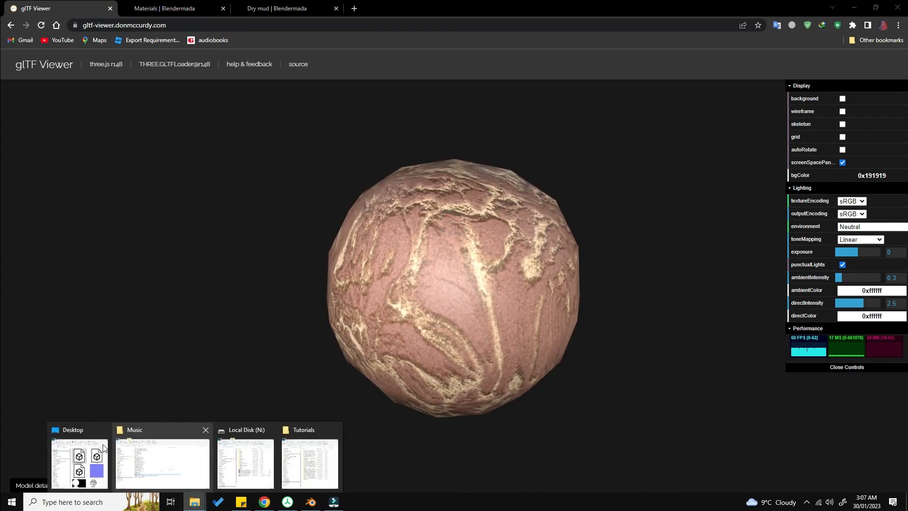
pyautogui.click(91, 448)
pyautogui.click(563, 168)
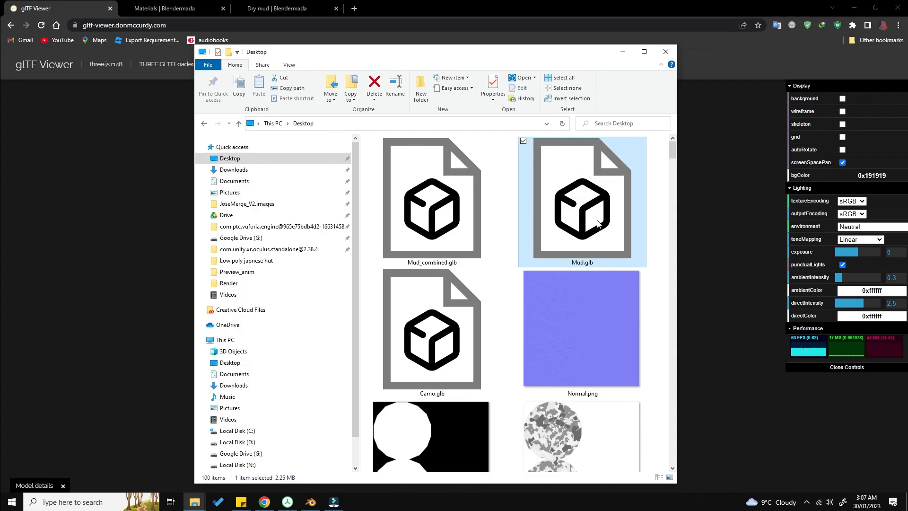
pyautogui.moveTo(598, 222); pyautogui.dragTo(638, 278)
pyautogui.moveTo(549, 279); pyautogui.dragTo(499, 280)
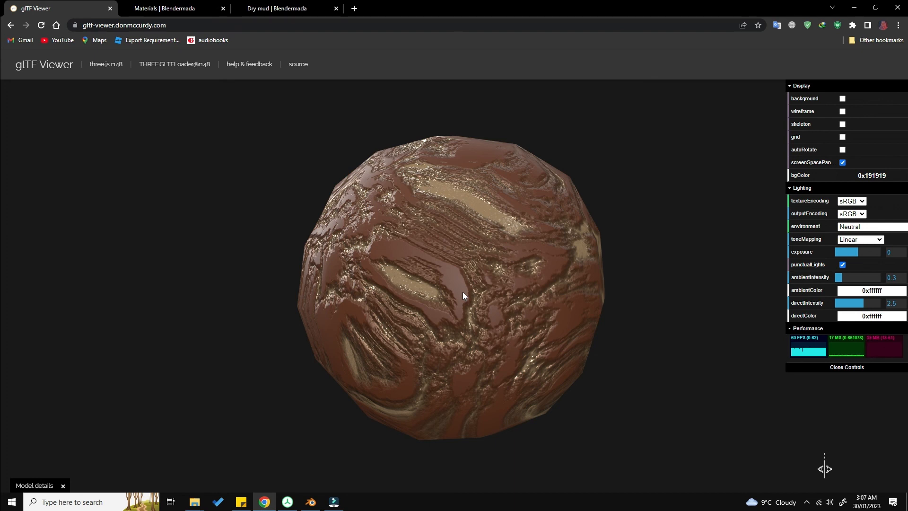
pyautogui.click(673, 379)
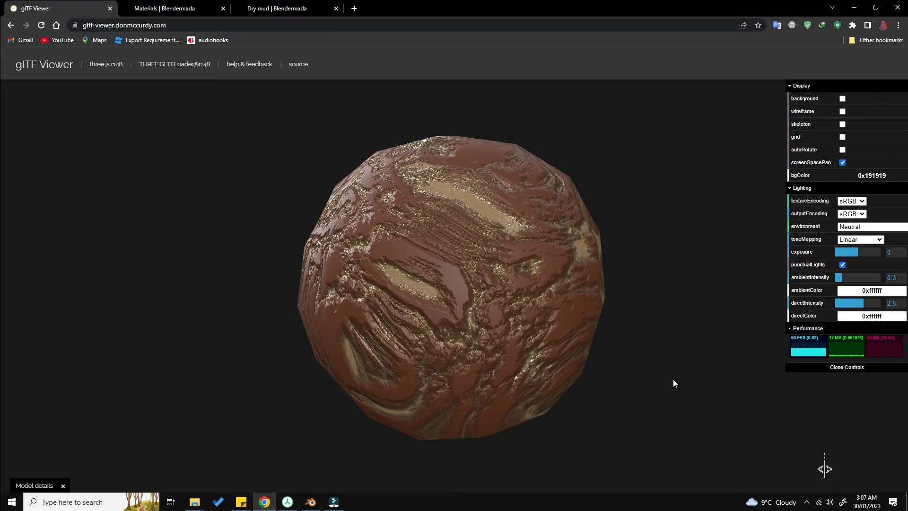